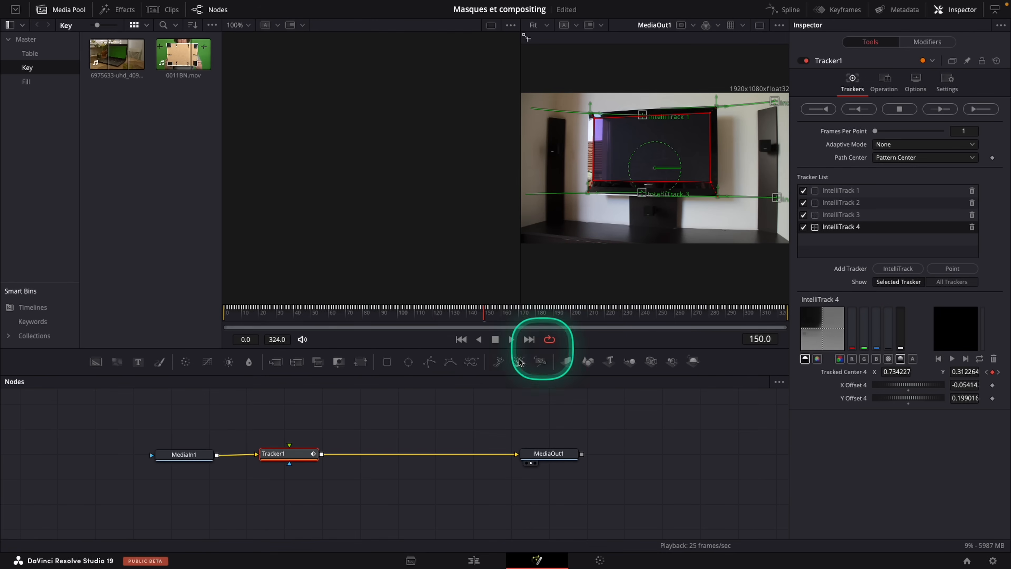
# Hide the media pool and add a second Media In node to the composition from the tool search.
pyautogui.moveTo(401, 310)
pyautogui.mouseDown()
pyautogui.moveTo(267, 315)
pyautogui.moveTo(402, 311)
pyautogui.mouseUp()
pyautogui.click(67, 9)
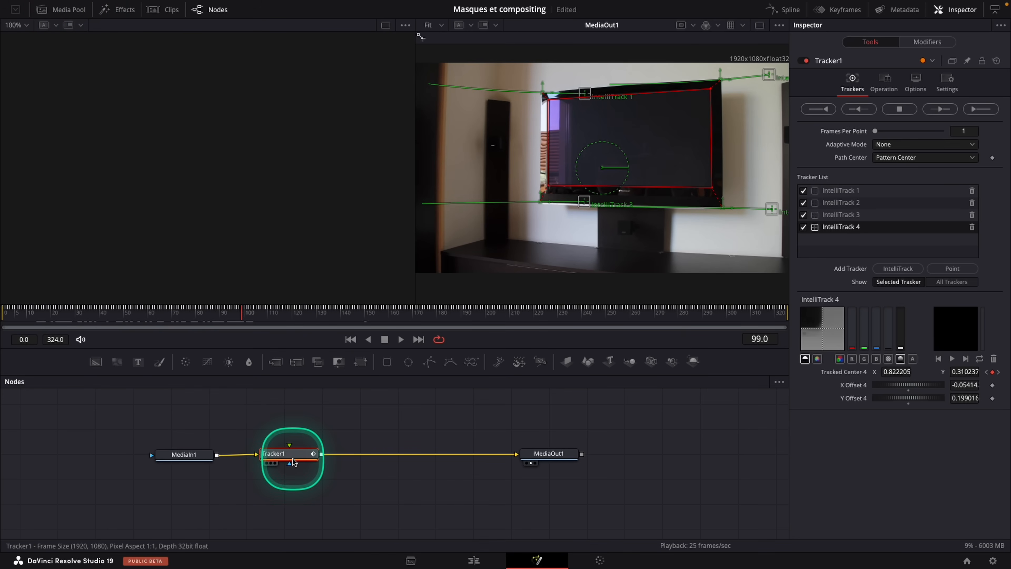
pyautogui.hotkey('shift', 'space')
pyautogui.write('media')
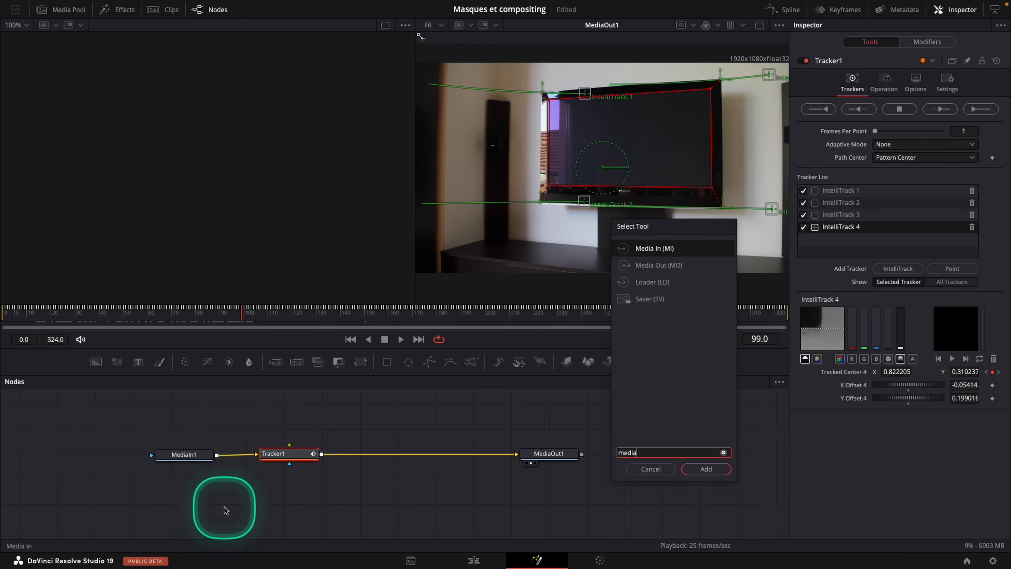
pyautogui.press('Return')
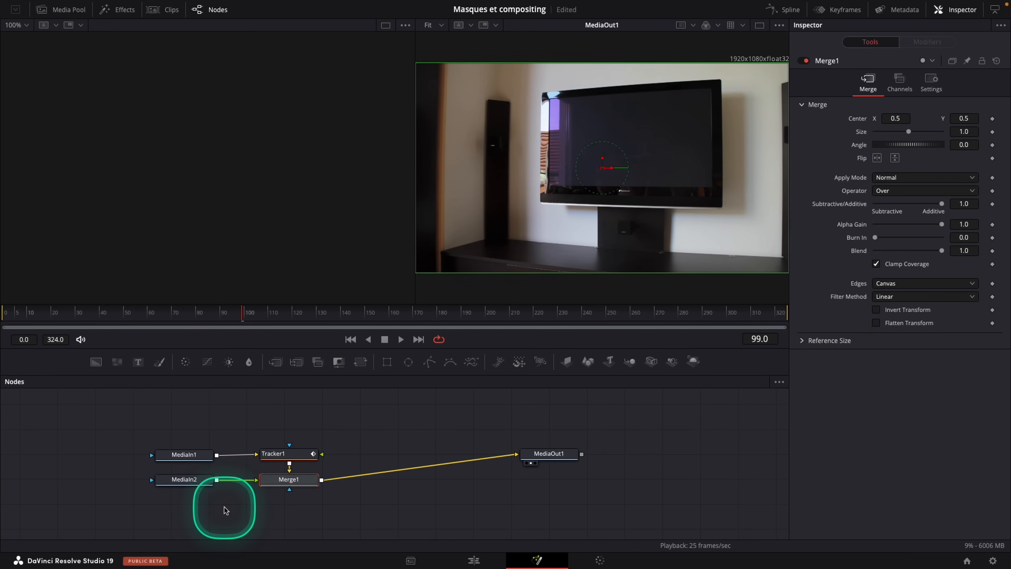
# Set the MediaIn2 node's media source to Background and delete the merge node linking it to Tracker1.
pyautogui.click(187, 479)
pyautogui.click(872, 139)
pyautogui.click(892, 163)
pyautogui.click(291, 481)
pyautogui.press('Delete')
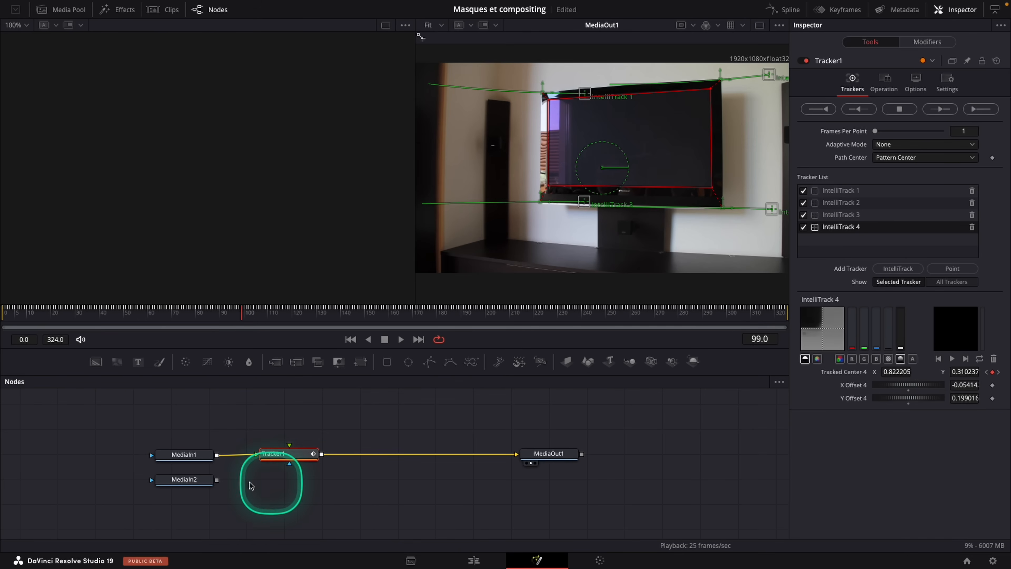
# Show MediaIn2 in the empty viewer and move the playhead to frame 68 to preview its footage.
pyautogui.moveTo(183, 481); pyautogui.dragTo(202, 239)
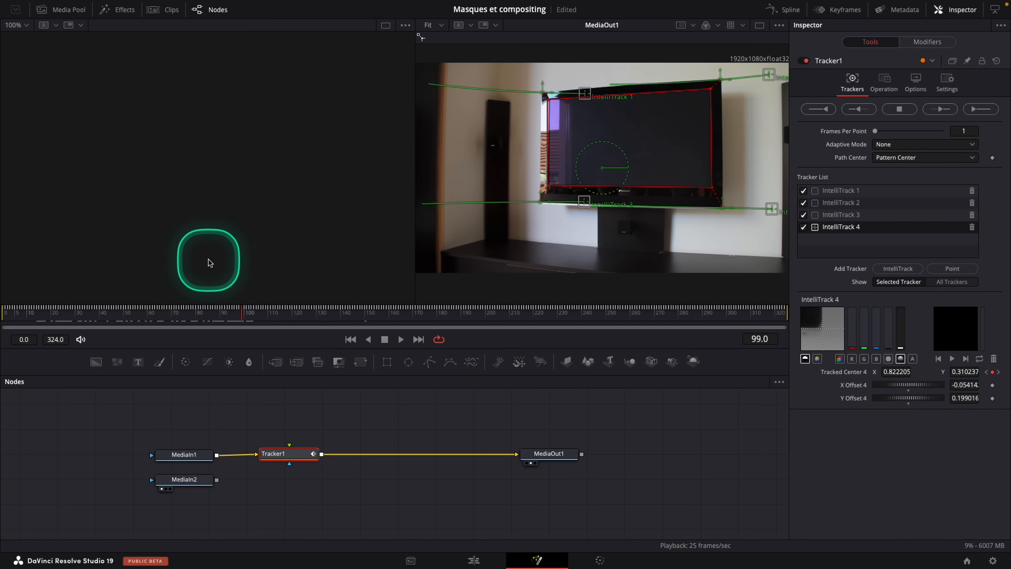
pyautogui.click(164, 313)
pyautogui.moveTo(164, 313)
pyautogui.mouseDown()
pyautogui.moveTo(102, 309)
pyautogui.moveTo(248, 309)
pyautogui.moveTo(166, 310)
pyautogui.mouseUp()
pyautogui.click(213, 453)
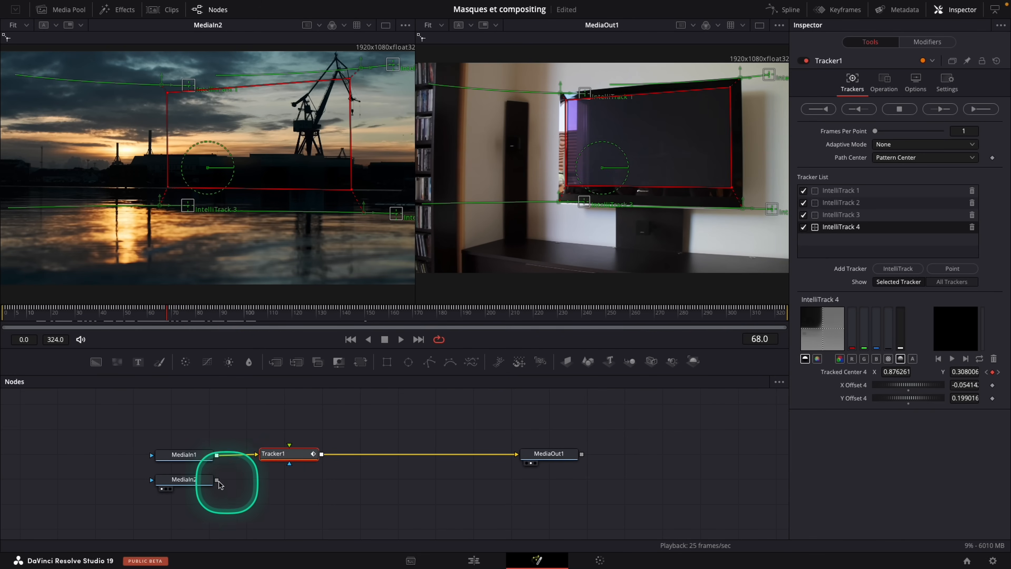
# Shift the MediaIn2 node away from Tracker1 and add a Resize node after it.
pyautogui.click(198, 481)
pyautogui.click(199, 485)
pyautogui.moveTo(198, 485); pyautogui.dragTo(155, 489)
pyautogui.hotkey('shift', 'space')
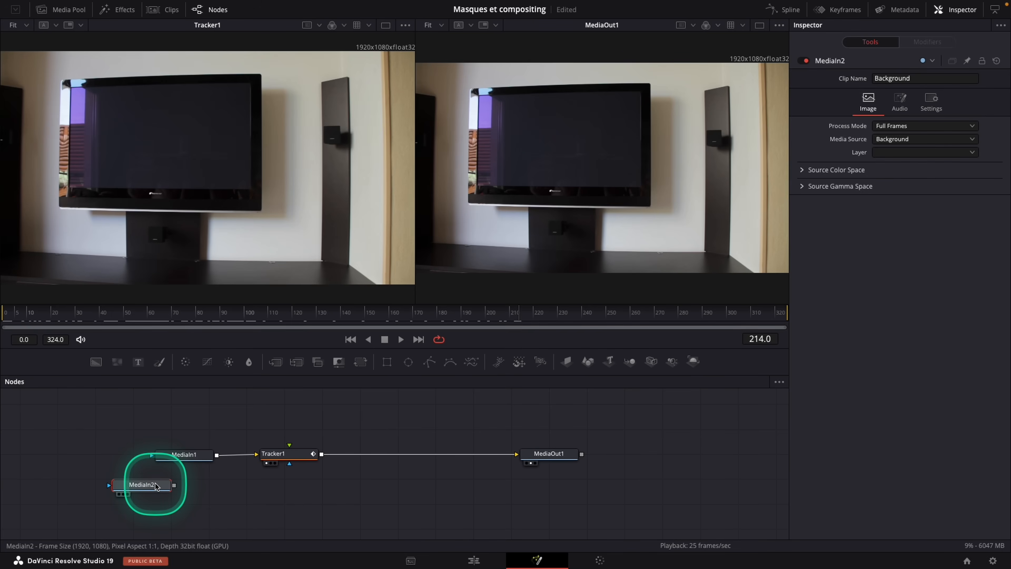
pyautogui.hotkey('shift', 'space')
pyautogui.write('resi')
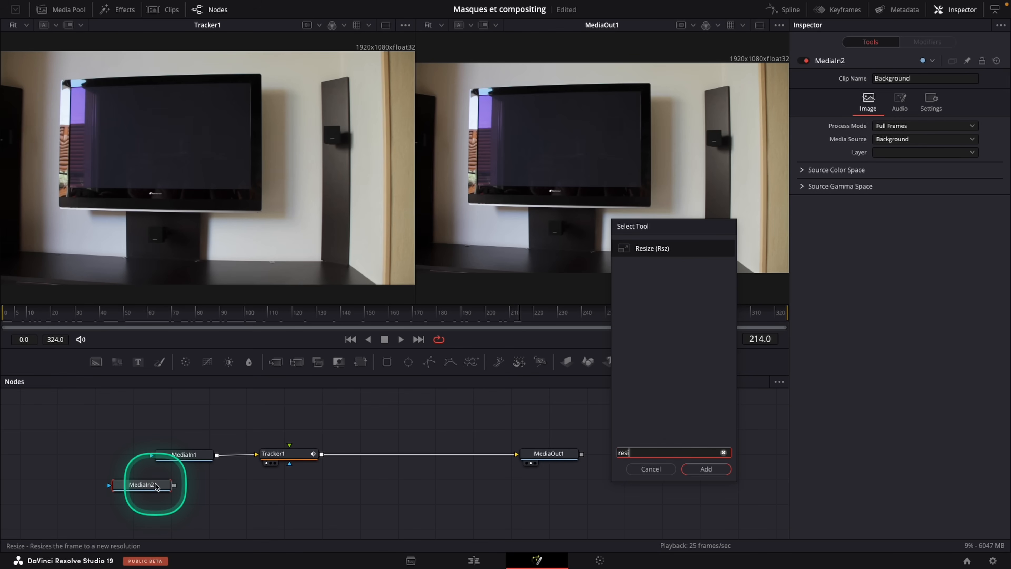
pyautogui.press('BackSpace')
pyautogui.press('Return')
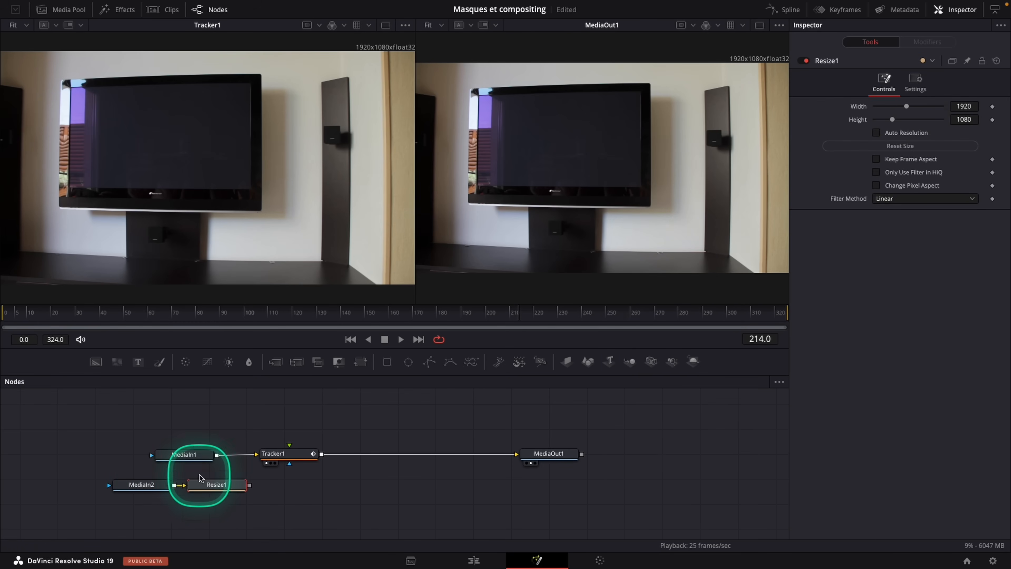
# Connect the Resize1 output to Tracker1's foreground input and show the tracker's Operation settings.
pyautogui.moveTo(251, 489); pyautogui.dragTo(291, 454)
pyautogui.click(293, 458)
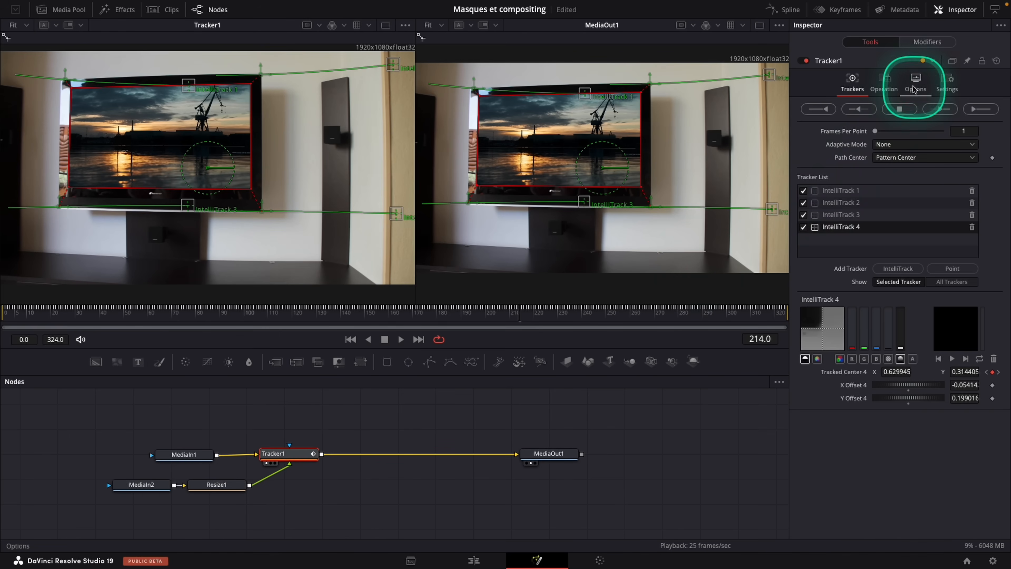
pyautogui.click(884, 82)
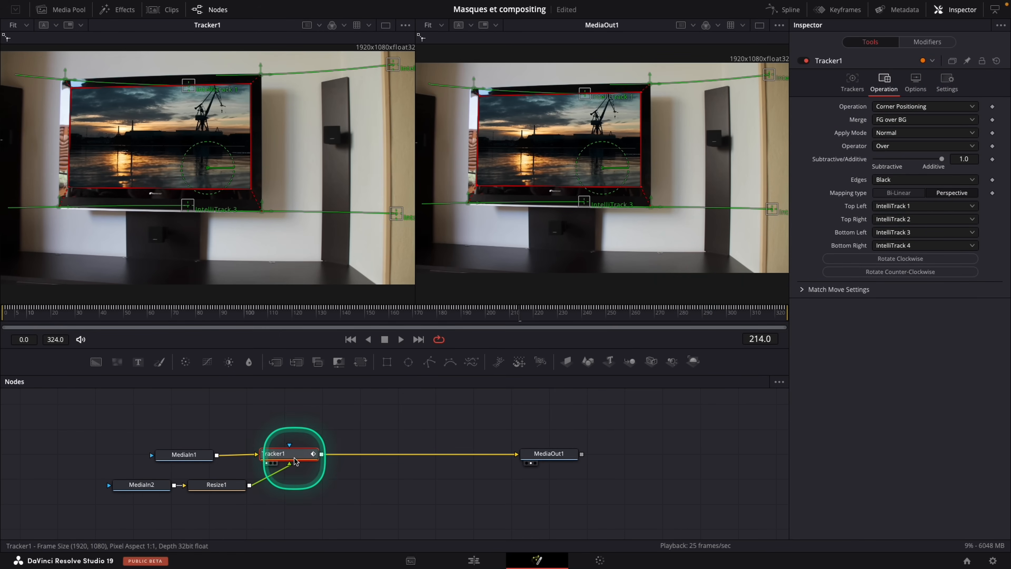
# Play back the screen replacement and compare it with the original MediaIn1 footage side by side.
pyautogui.click(401, 340)
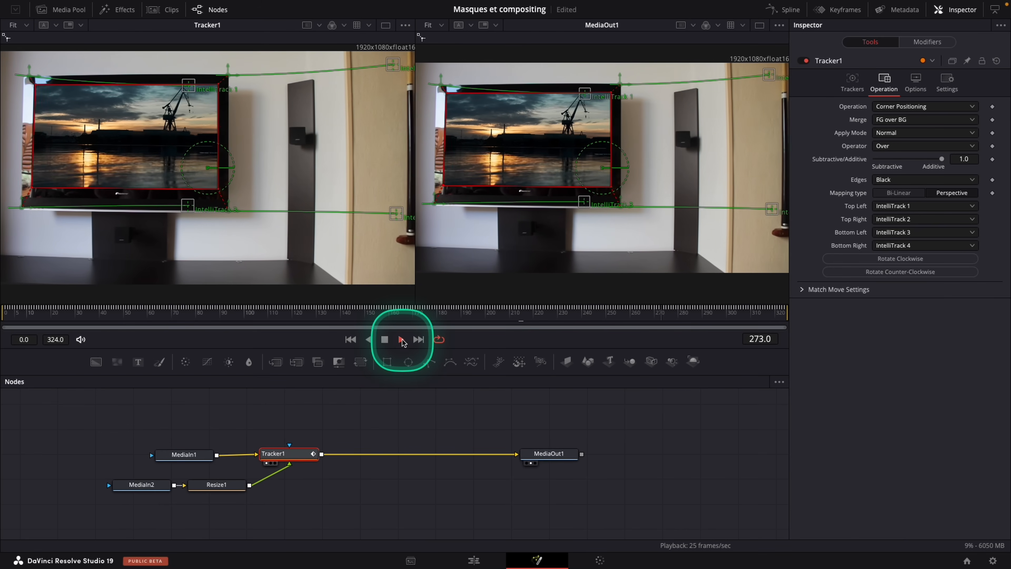
pyautogui.moveTo(190, 465); pyautogui.dragTo(215, 169)
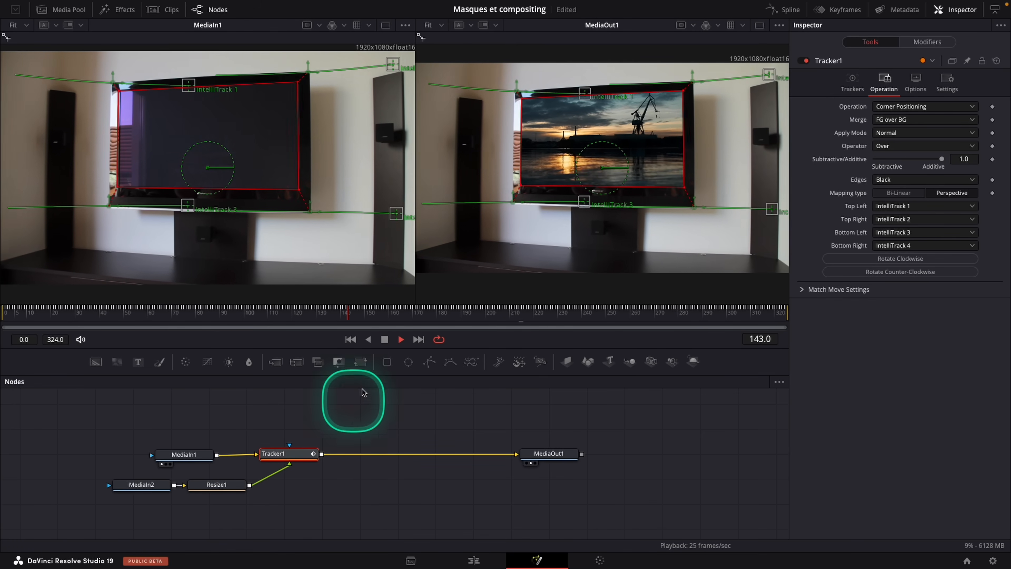
pyautogui.click(384, 339)
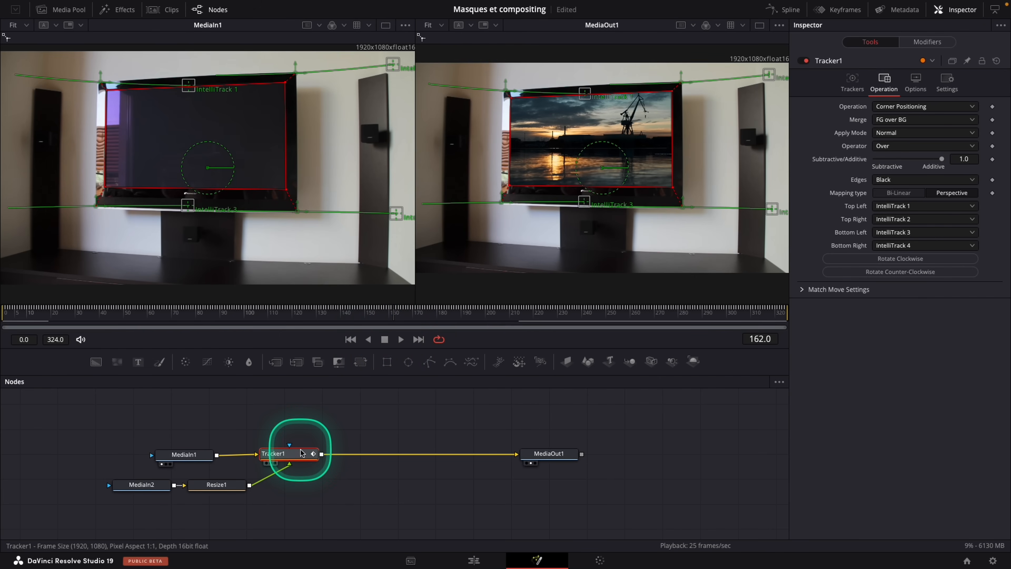
pyautogui.moveTo(301, 453)
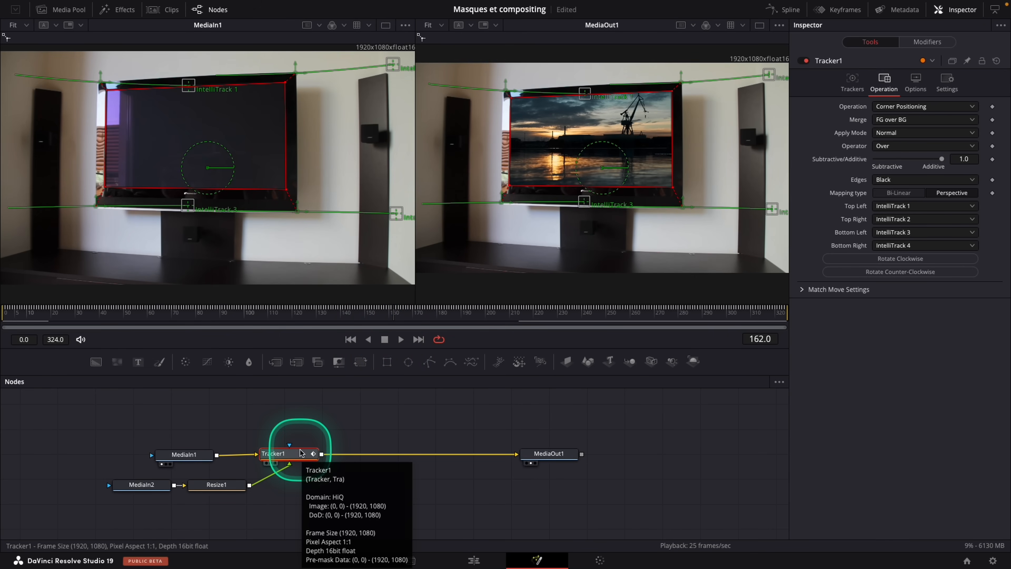
# Copy the MediaIn2 and Resize1 nodes and paste them in empty space away from the tracking chain.
pyautogui.moveTo(186, 454); pyautogui.dragTo(149, 453)
pyautogui.moveTo(298, 425); pyautogui.dragTo(621, 435)
pyautogui.click(495, 486)
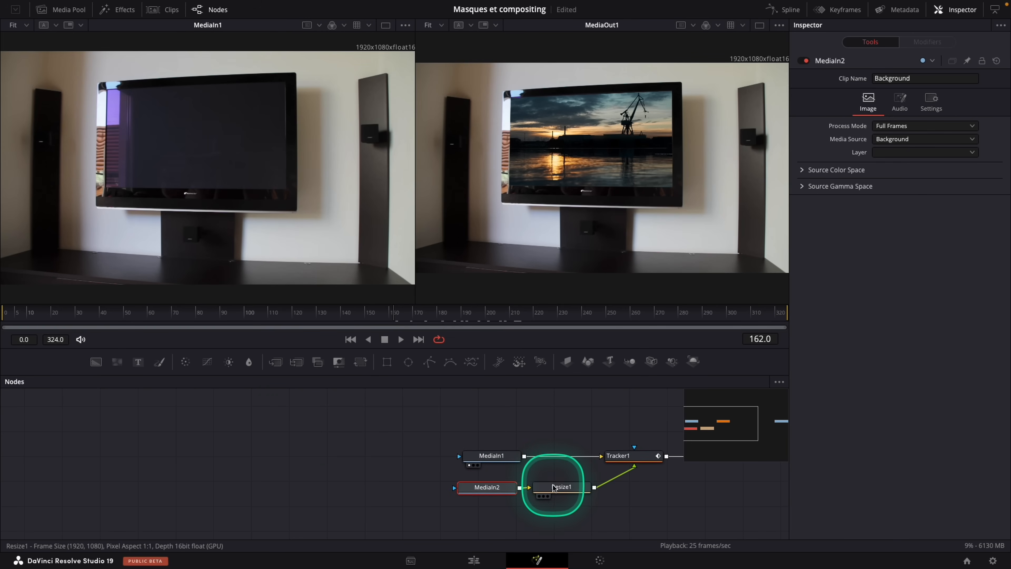
pyautogui.moveTo(475, 475); pyautogui.dragTo(582, 493)
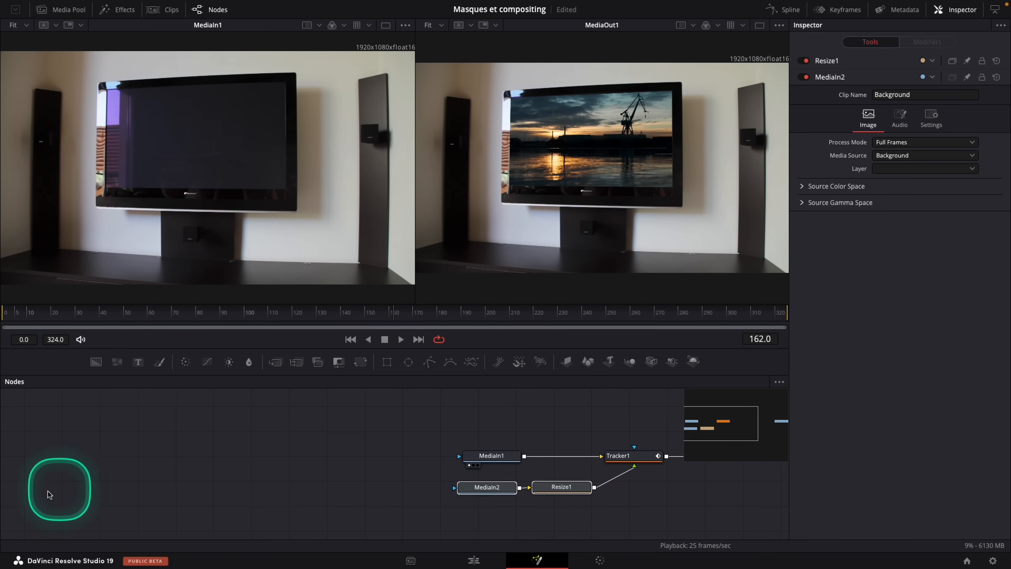
pyautogui.moveTo(146, 469); pyautogui.dragTo(307, 468)
pyautogui.click(241, 498)
pyautogui.hotkey('ctrl', 'v')
# Add a Background node above the copied nodes, show it in the viewer and set its type to Gradient.
pyautogui.moveTo(96, 362); pyautogui.dragTo(260, 203)
pyautogui.click(950, 128)
pyautogui.click(942, 137)
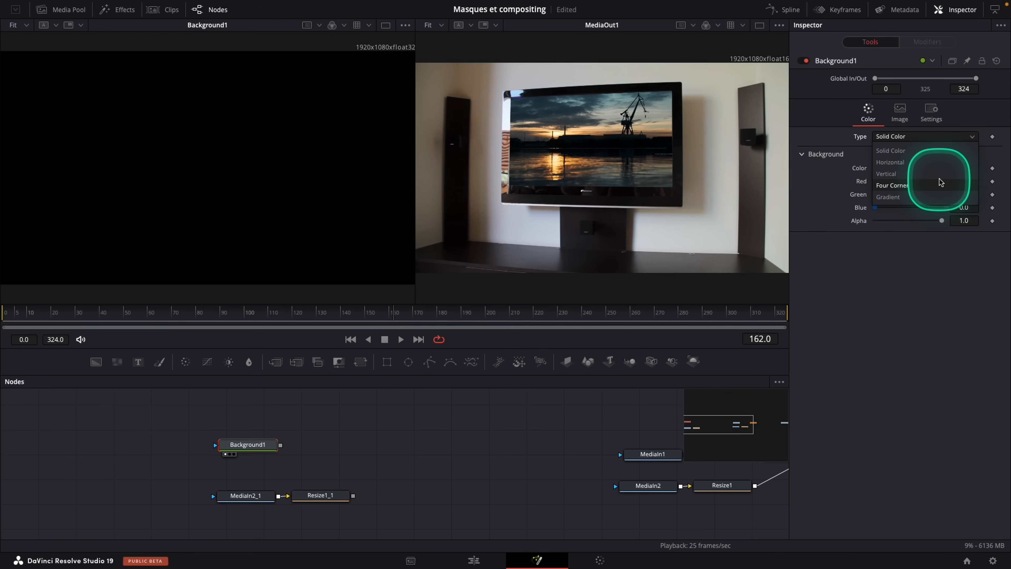
pyautogui.click(927, 197)
# Pull the linear gradient's start and end points inward for a narrower black-to-white transition.
pyautogui.click(110, 194)
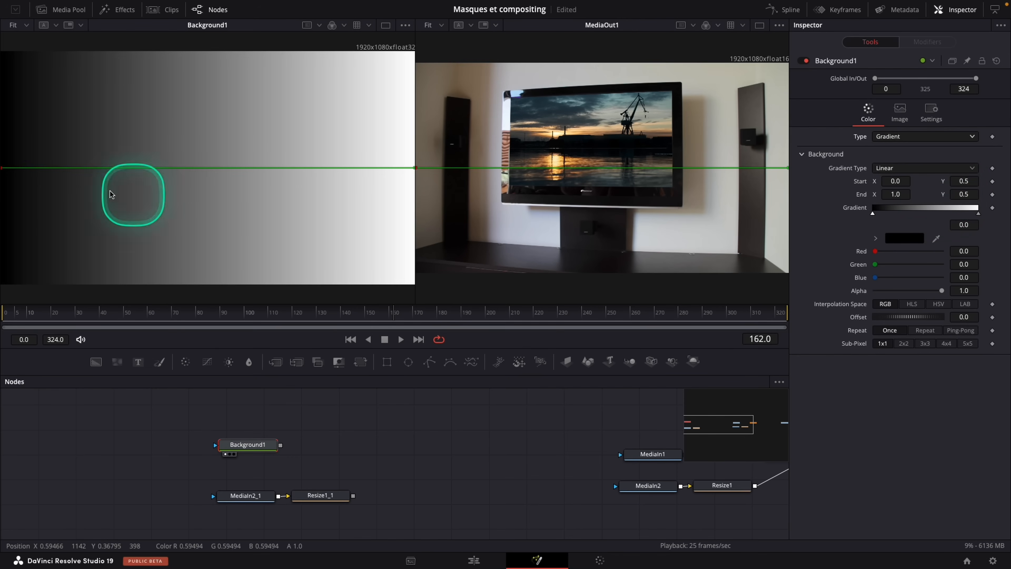
pyautogui.scroll(-2, 161, 173)
pyautogui.moveTo(49, 171); pyautogui.dragTo(116, 169)
pyautogui.moveTo(341, 169); pyautogui.dragTo(253, 170)
# Merge the Background1 gradient over Resize1_1, view the merge and set its apply mode to Multiply.
pyautogui.moveTo(258, 444); pyautogui.dragTo(221, 206)
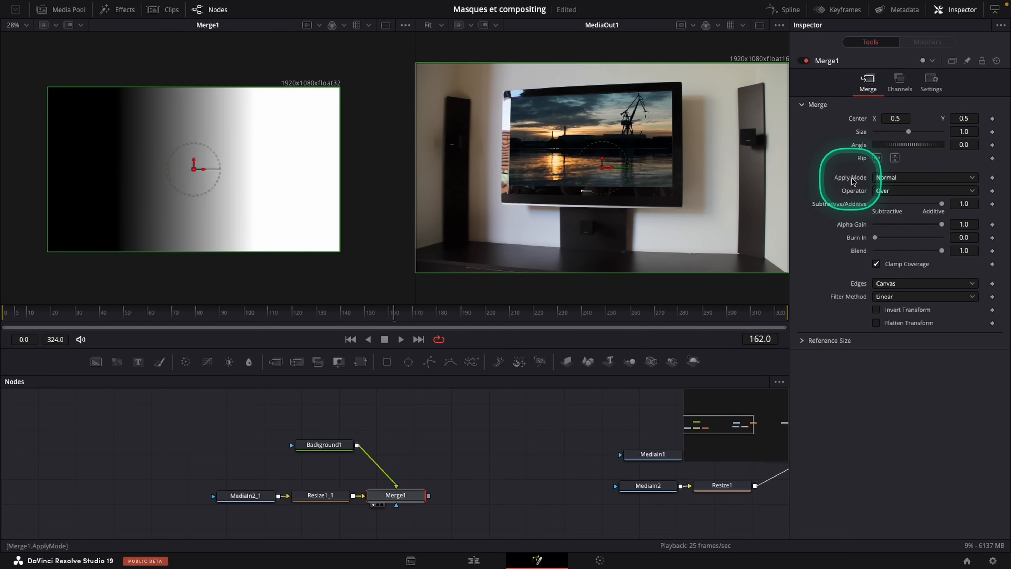
pyautogui.click(909, 178)
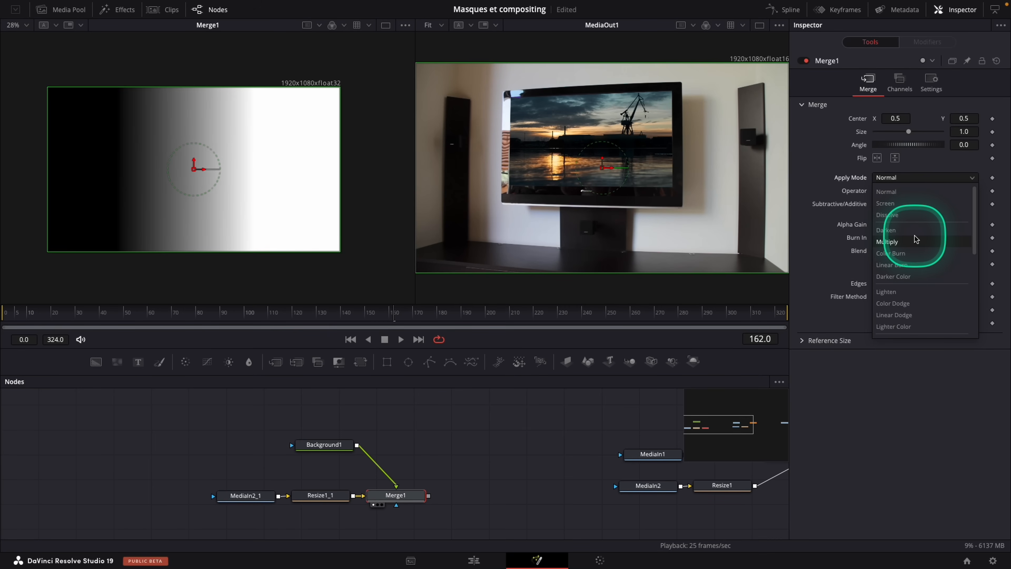
pyautogui.click(887, 241)
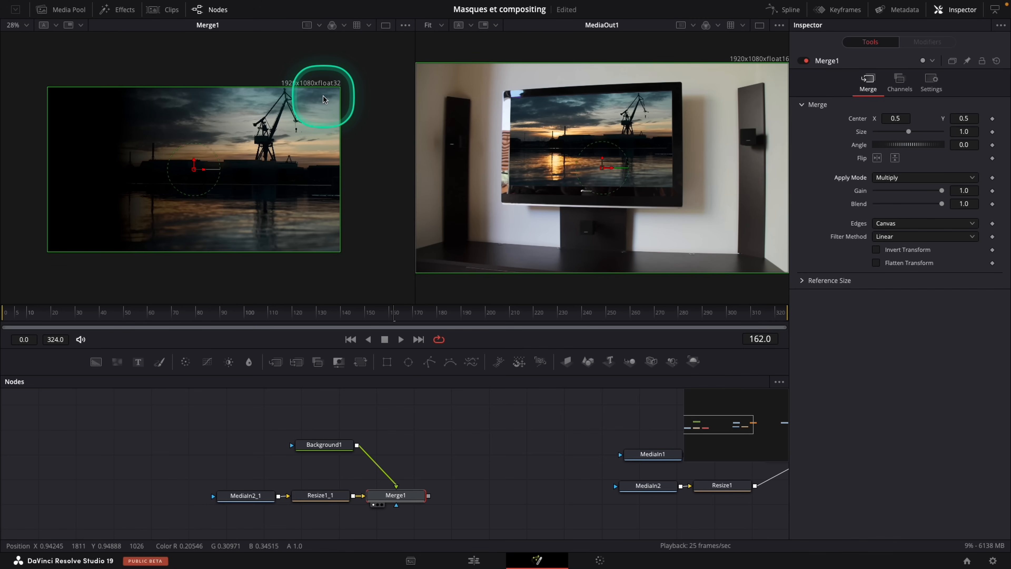
# Try the Screen and Overlay apply modes on the gradient merge, ending with Hard Light.
pyautogui.click(922, 178)
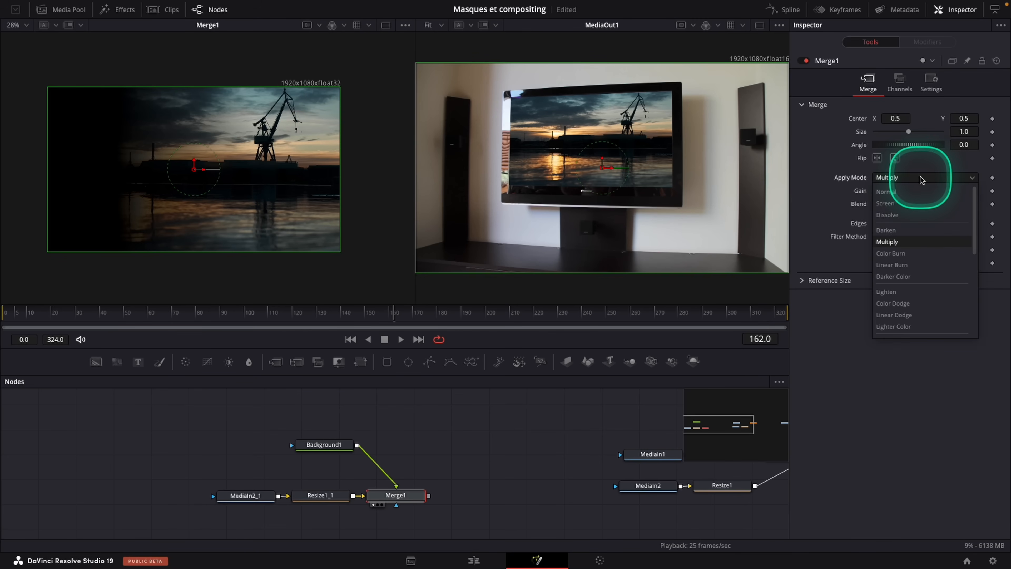
pyautogui.click(918, 204)
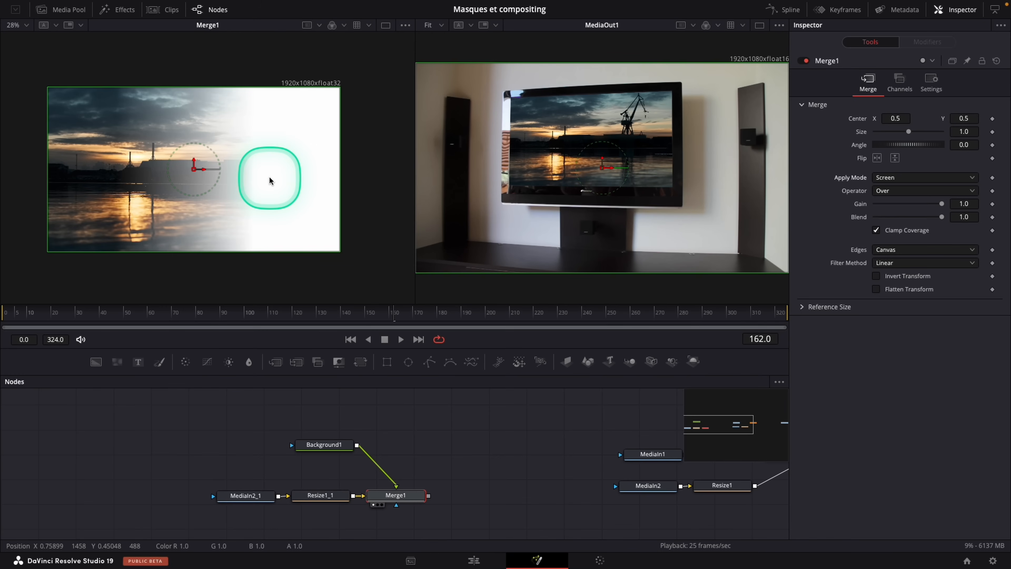
pyautogui.click(916, 178)
pyautogui.scroll(-3, 912, 279)
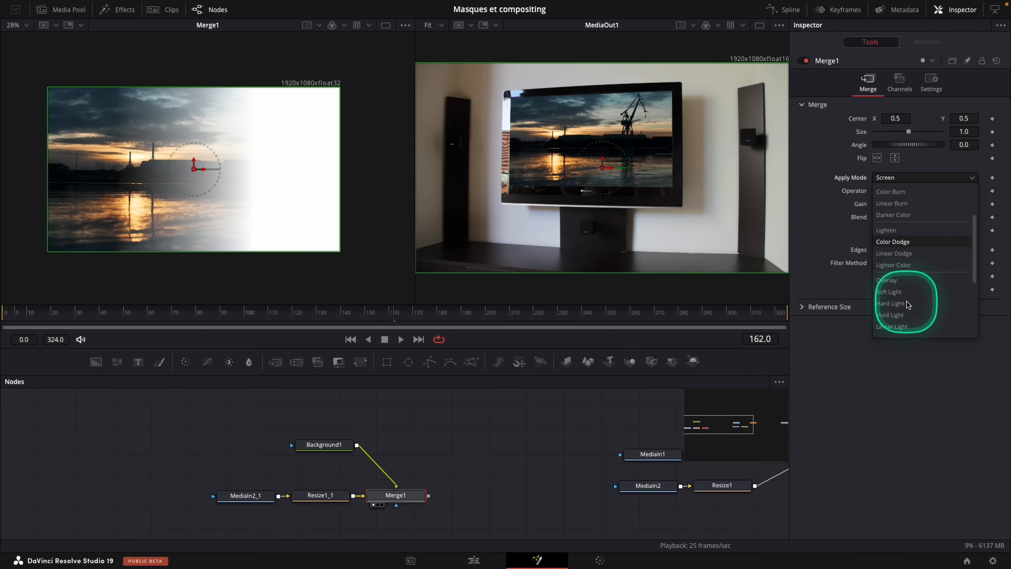
pyautogui.click(894, 281)
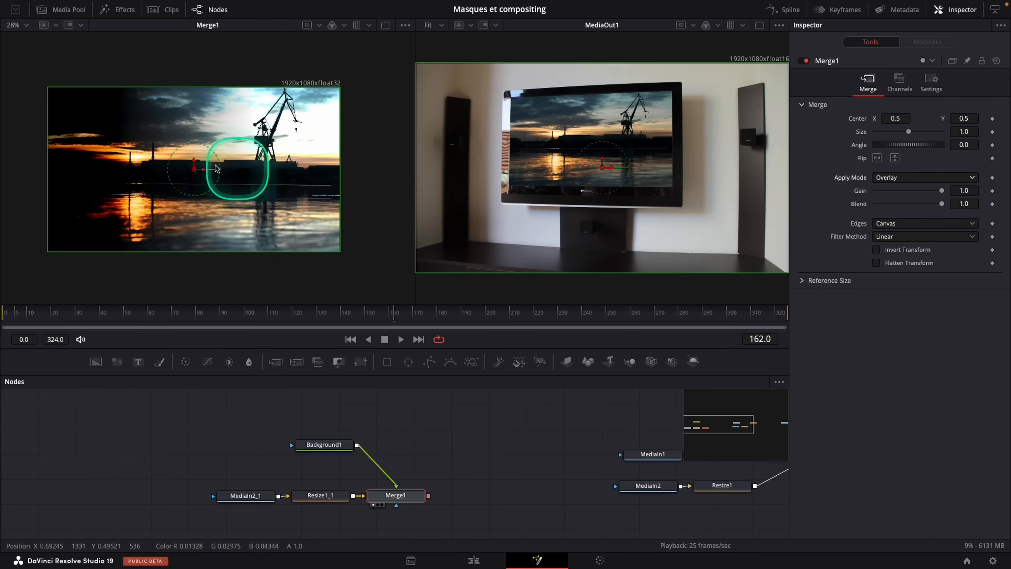
pyautogui.click(918, 179)
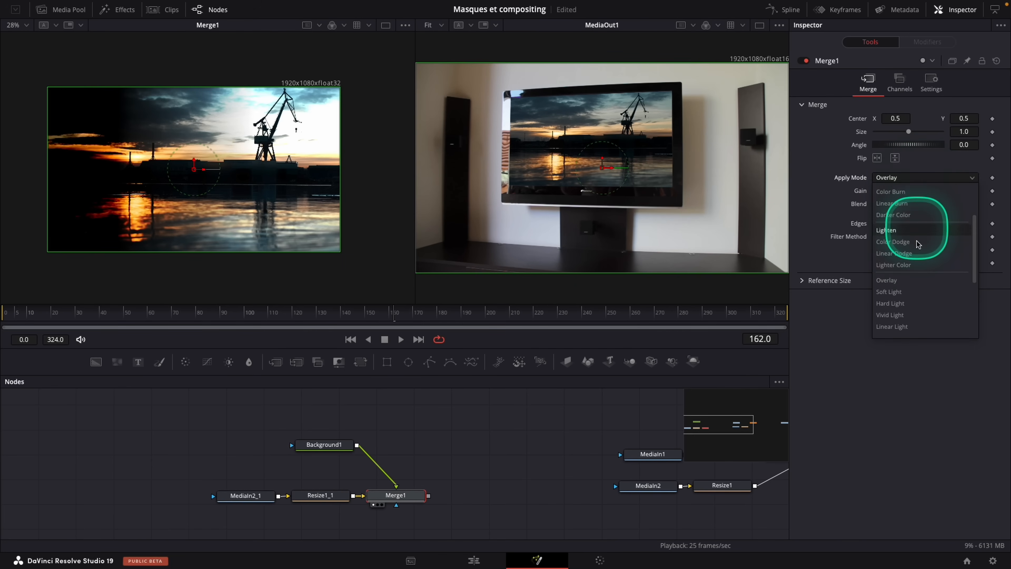
pyautogui.click(891, 303)
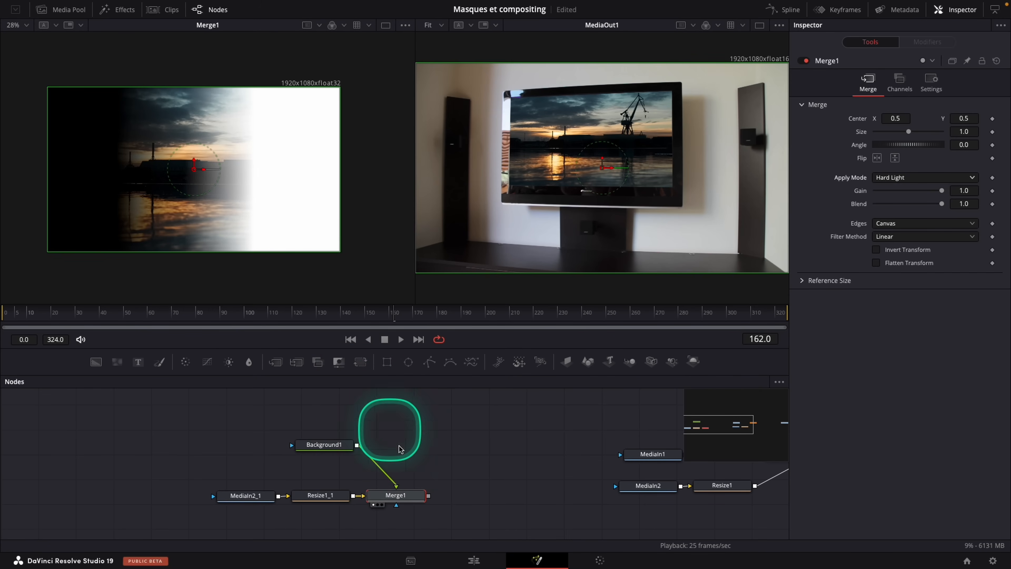
# Select the Tracker1 node and show its output in the viewer that displays MediaOut1.
pyautogui.moveTo(473, 440); pyautogui.dragTo(156, 444)
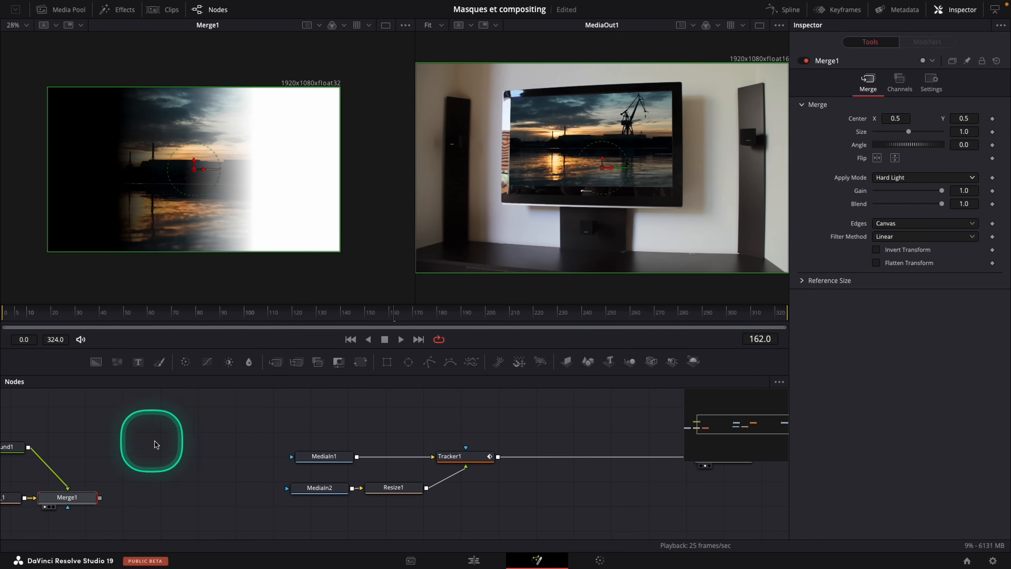
pyautogui.click(479, 457)
pyautogui.click(479, 458)
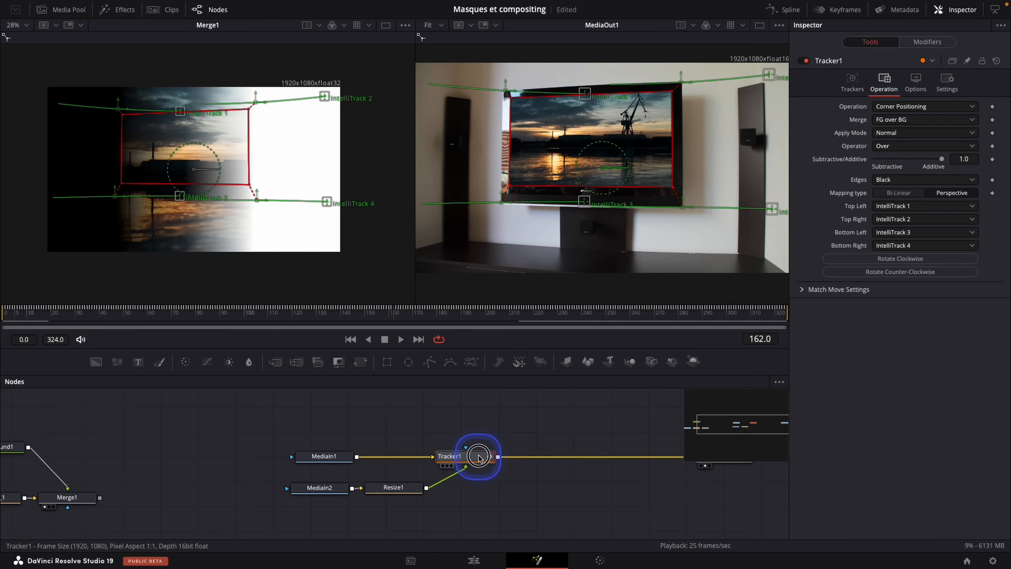
pyautogui.moveTo(605, 166); pyautogui.dragTo(607, 167)
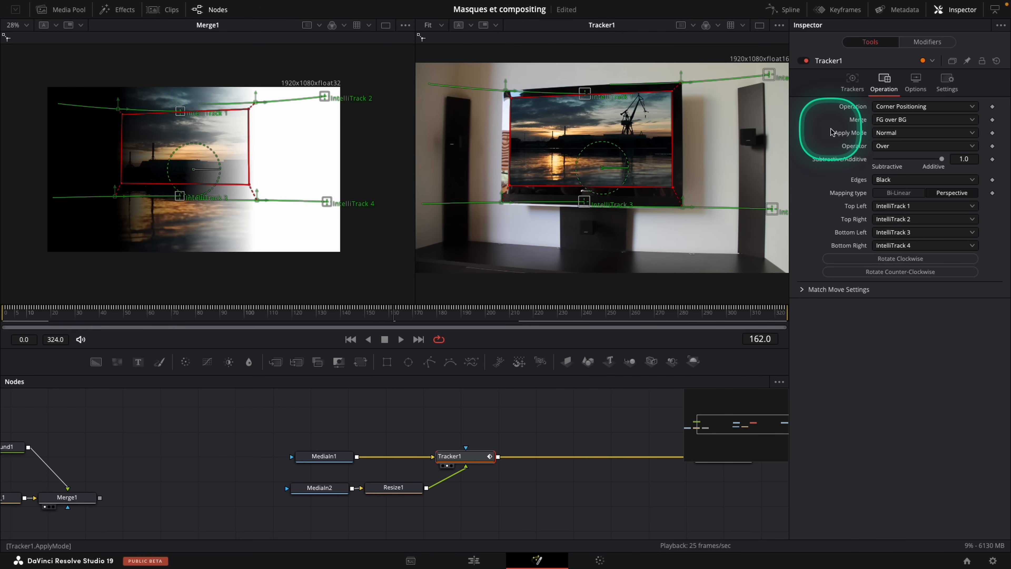
# Try the Screen apply mode on Tracker1 and return it to Normal.
pyautogui.click(884, 133)
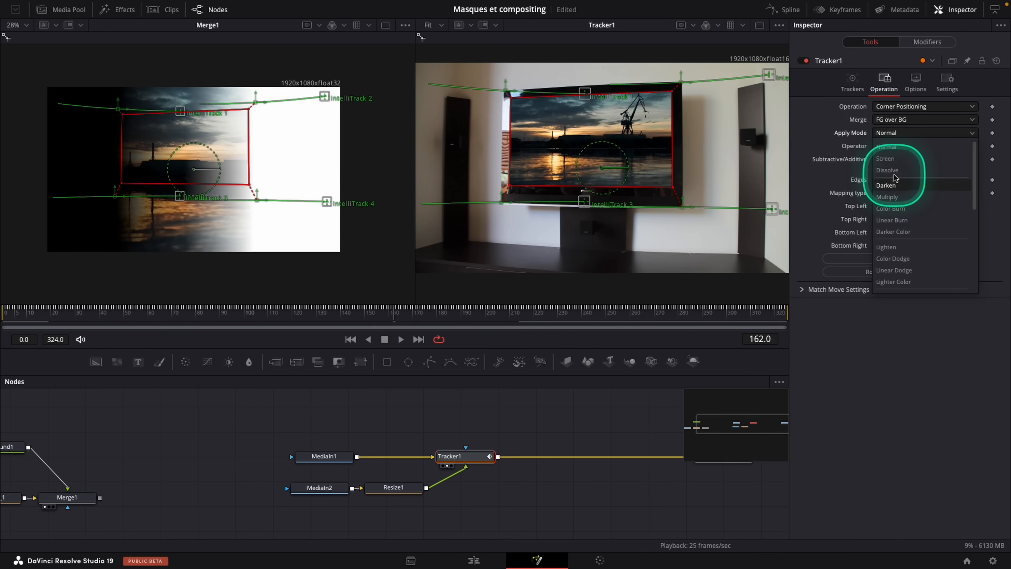
pyautogui.click(895, 161)
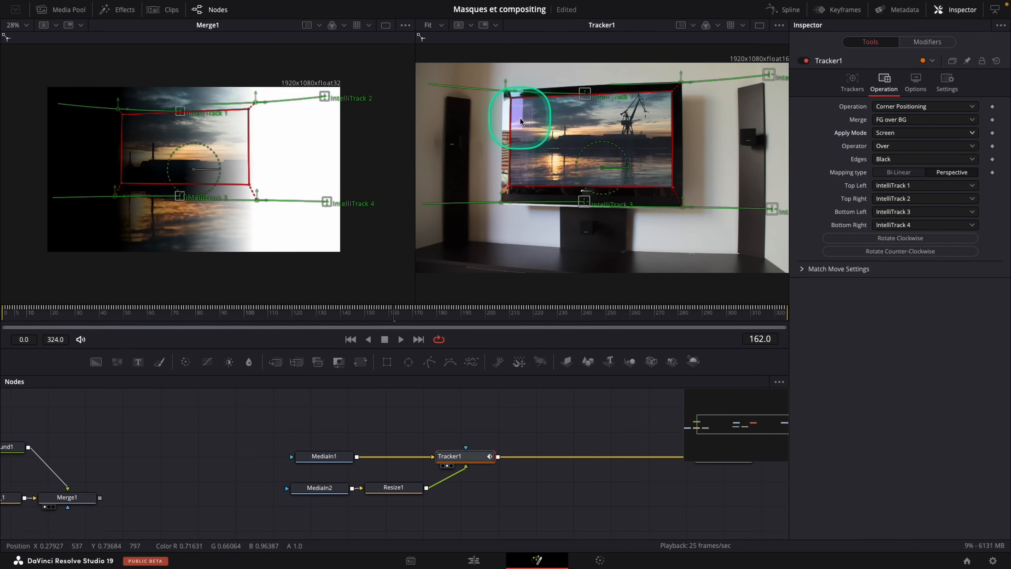
pyautogui.click(922, 132)
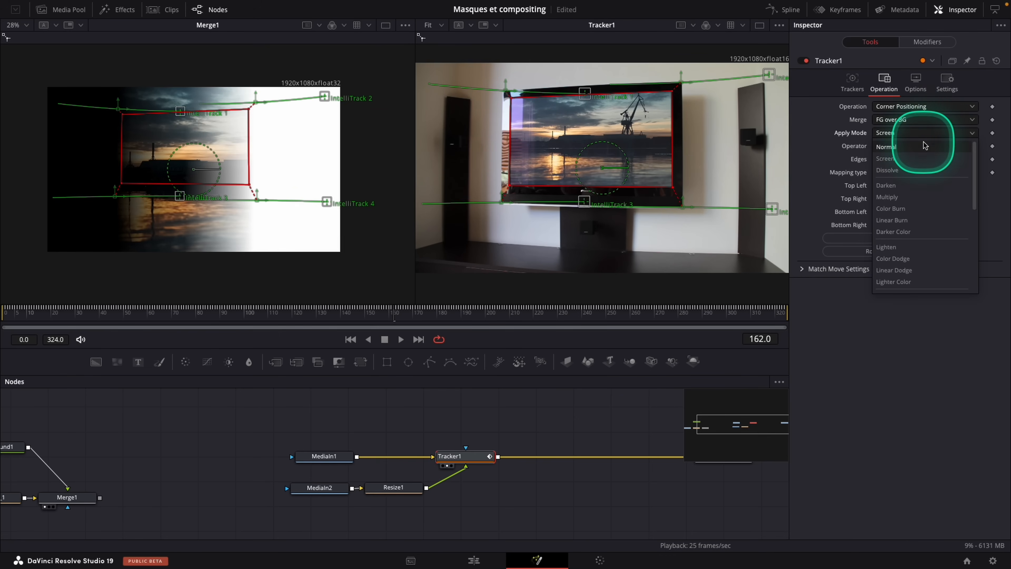
pyautogui.click(924, 146)
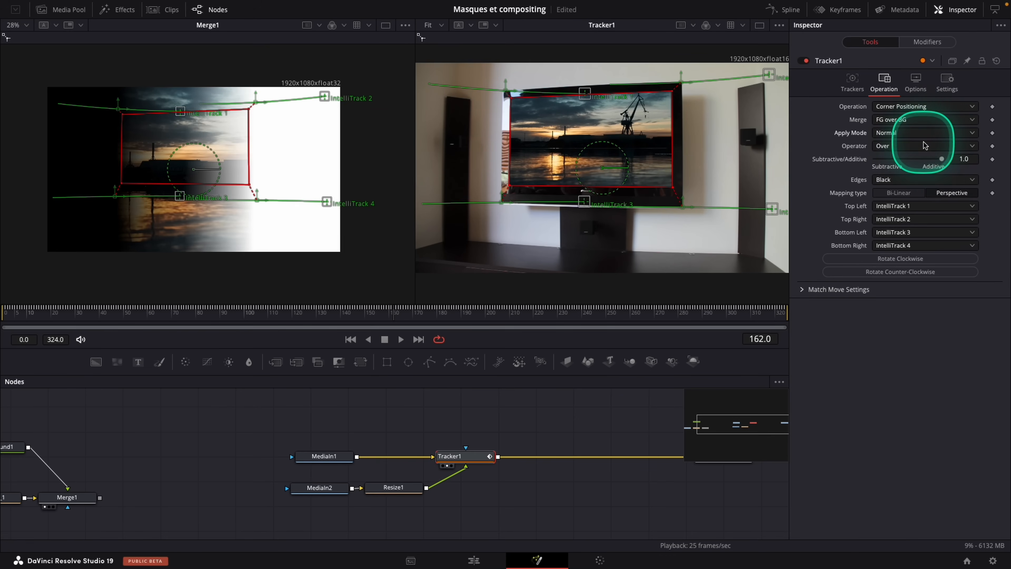
# Compare the Screen apply mode on Tracker1 once more, ending with Normal.
pyautogui.click(920, 133)
pyautogui.click(916, 158)
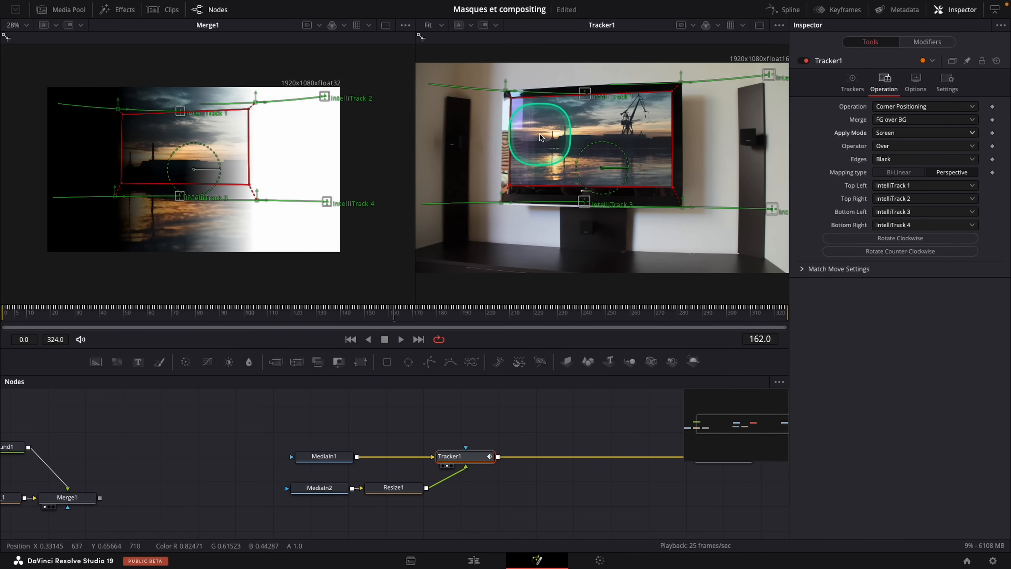
pyautogui.click(915, 134)
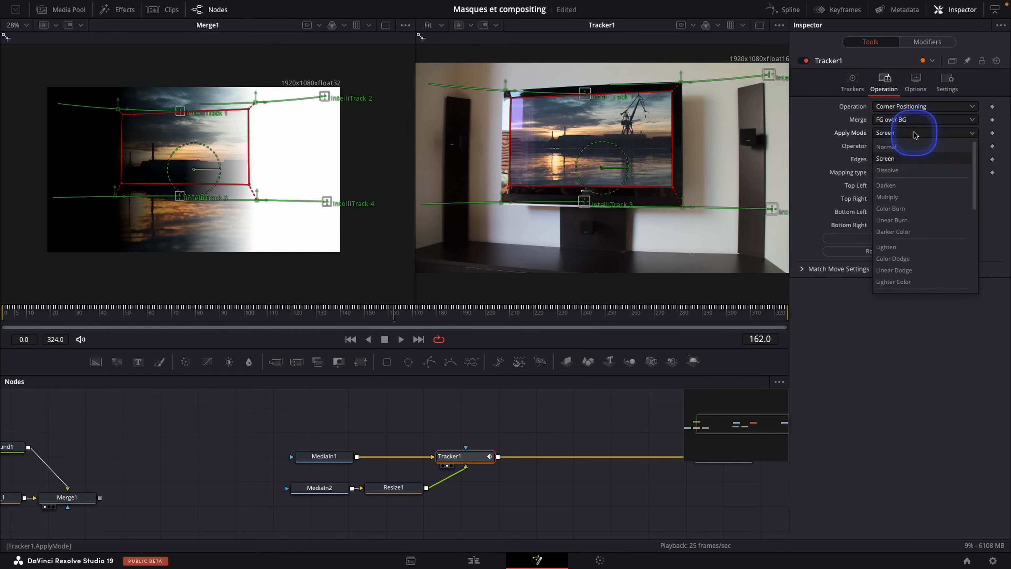
pyautogui.click(913, 147)
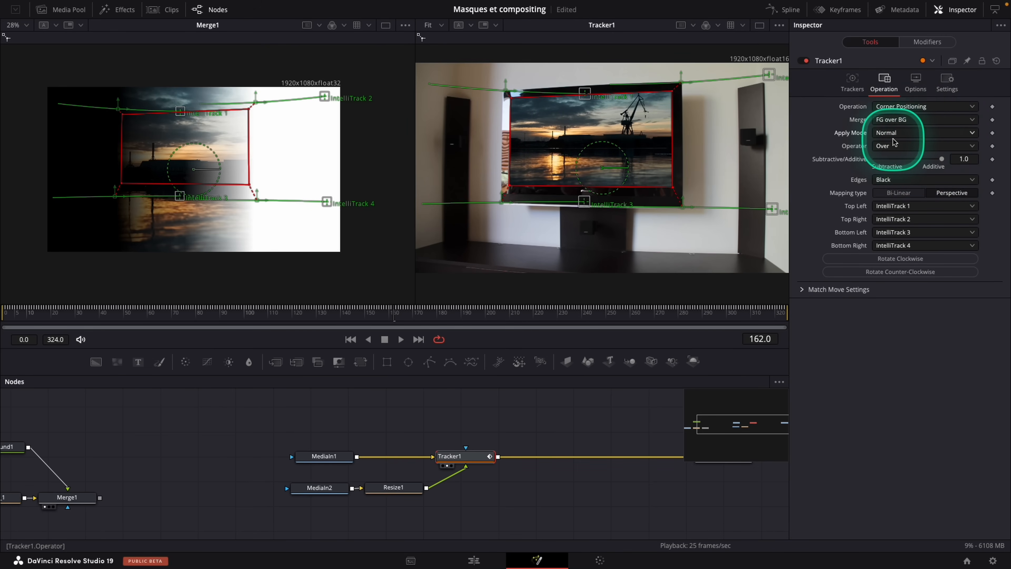
# Set Tracker1's merge option to FG only and add a Merge node with Resize1 as background and Tracker1 as foreground.
pyautogui.click(901, 119)
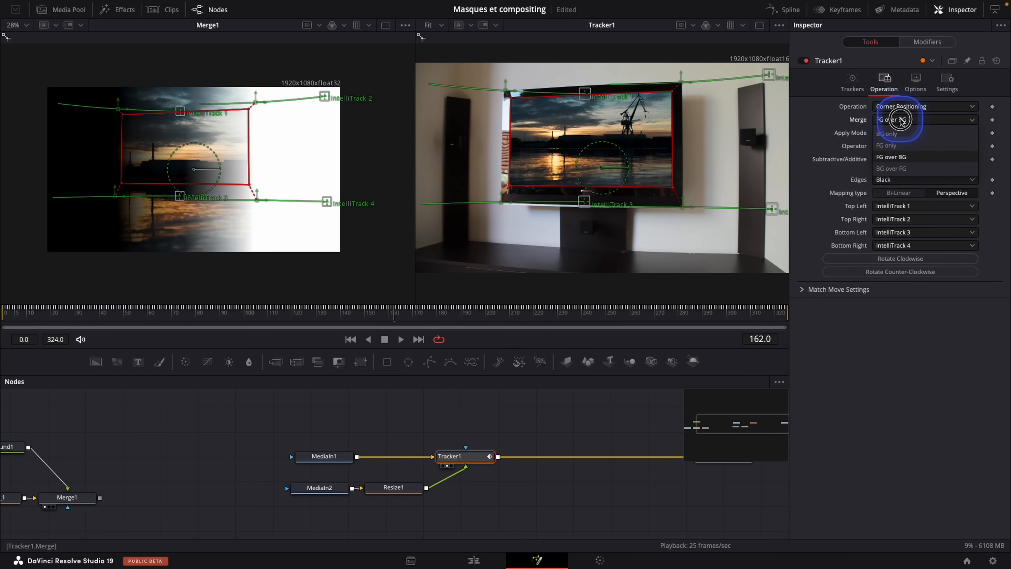
pyautogui.click(902, 147)
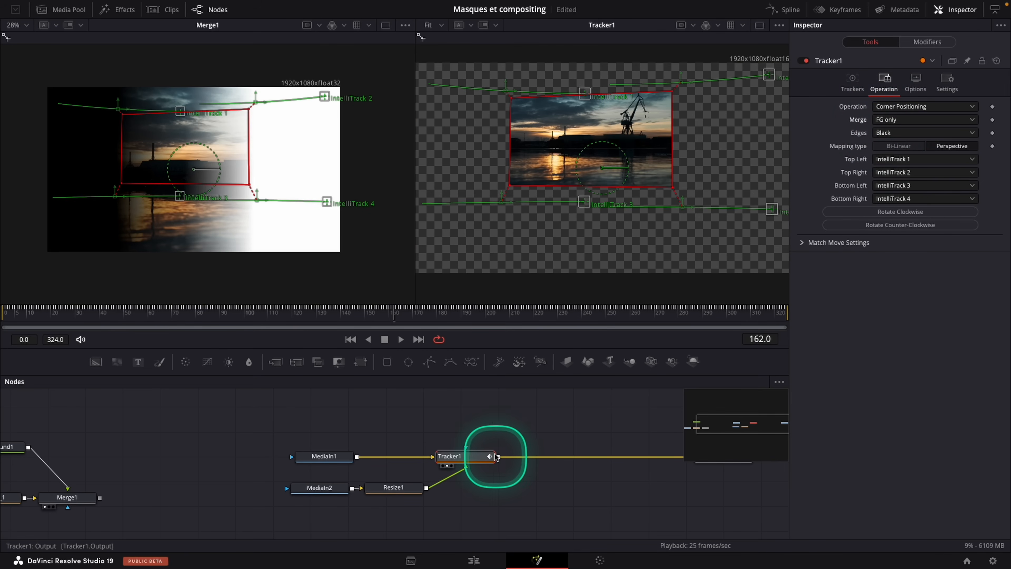
pyautogui.moveTo(276, 363); pyautogui.dragTo(528, 490)
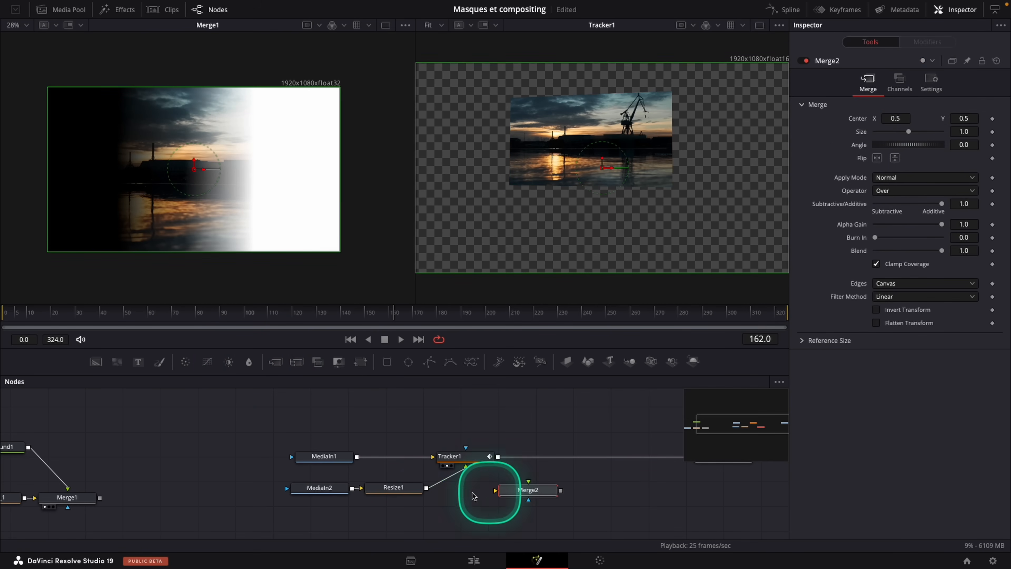
pyautogui.moveTo(428, 490); pyautogui.dragTo(532, 481)
pyautogui.moveTo(591, 475); pyautogui.dragTo(485, 451)
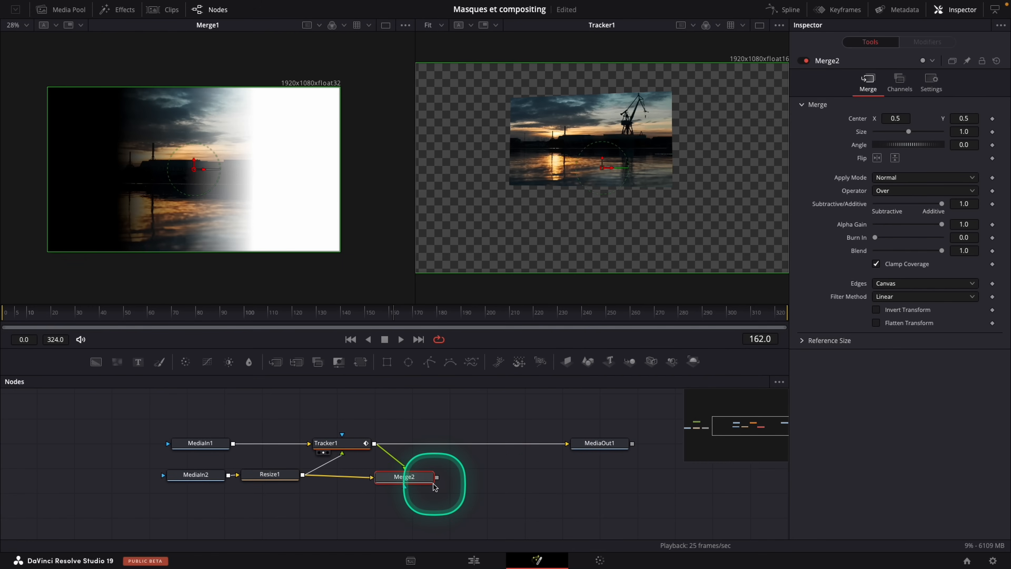
# Connect Merge2 to MediaOut1, view it in place of Tracker1, and replace its background input with MediaIn1.
pyautogui.moveTo(437, 478); pyautogui.dragTo(598, 474)
pyautogui.moveTo(411, 479); pyautogui.dragTo(557, 228)
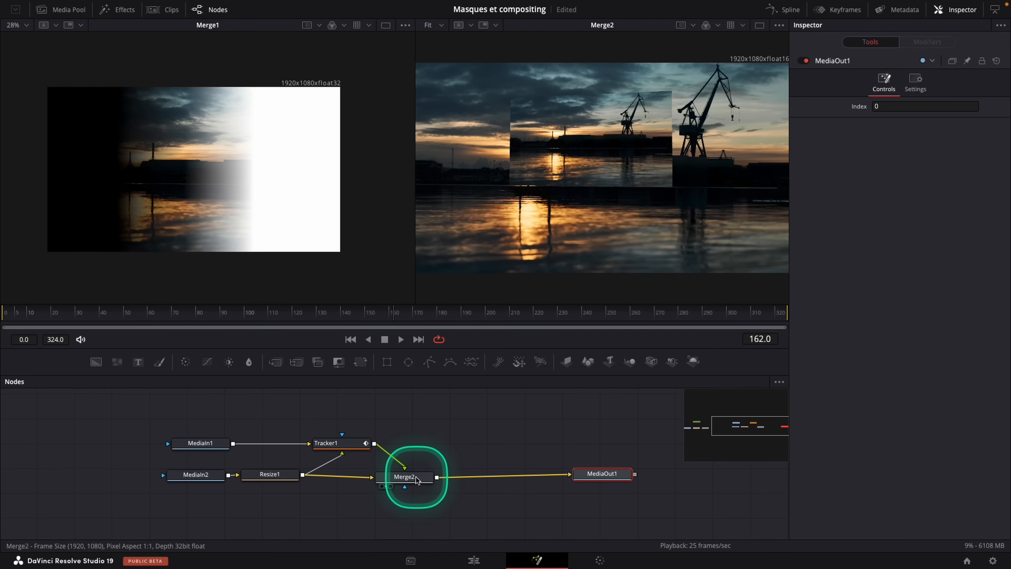
pyautogui.click(279, 475)
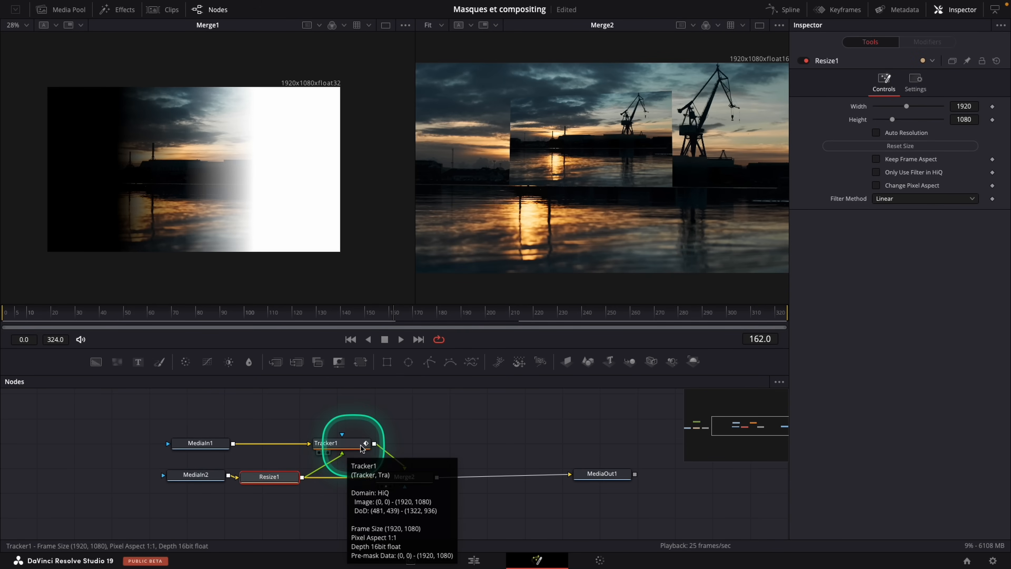
pyautogui.moveTo(235, 445); pyautogui.dragTo(370, 477)
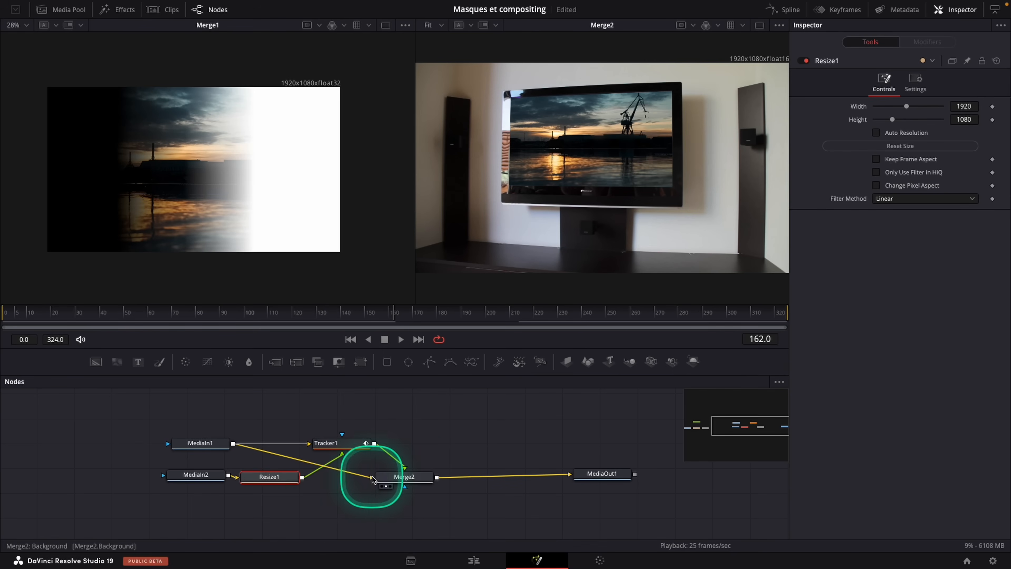
# Arrange MediaIn2 and Resize1 above Tracker1 with Merge2 below it, and set Merge2's apply mode to Screen.
pyautogui.click(423, 480)
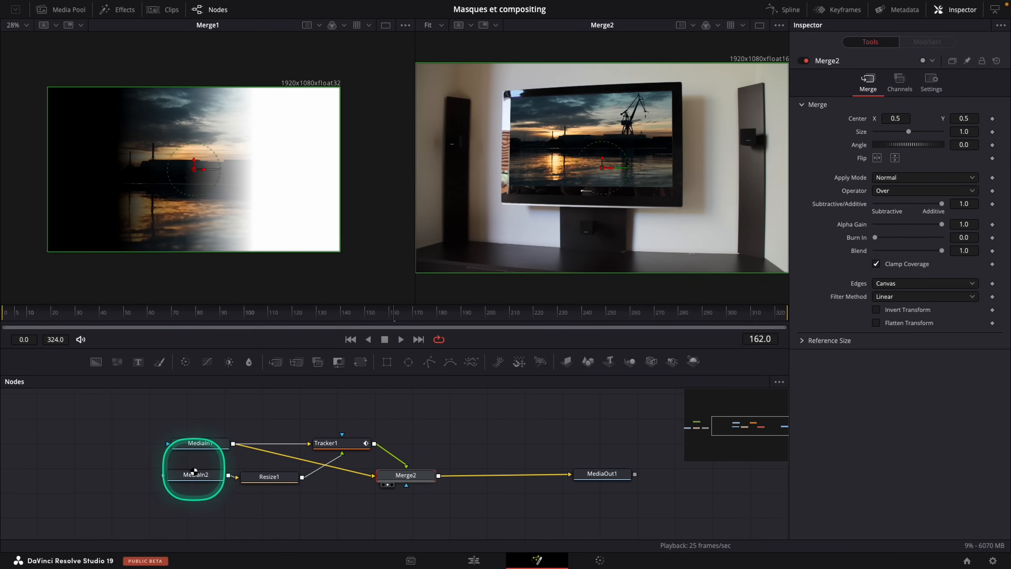
pyautogui.moveTo(206, 471); pyautogui.dragTo(345, 403)
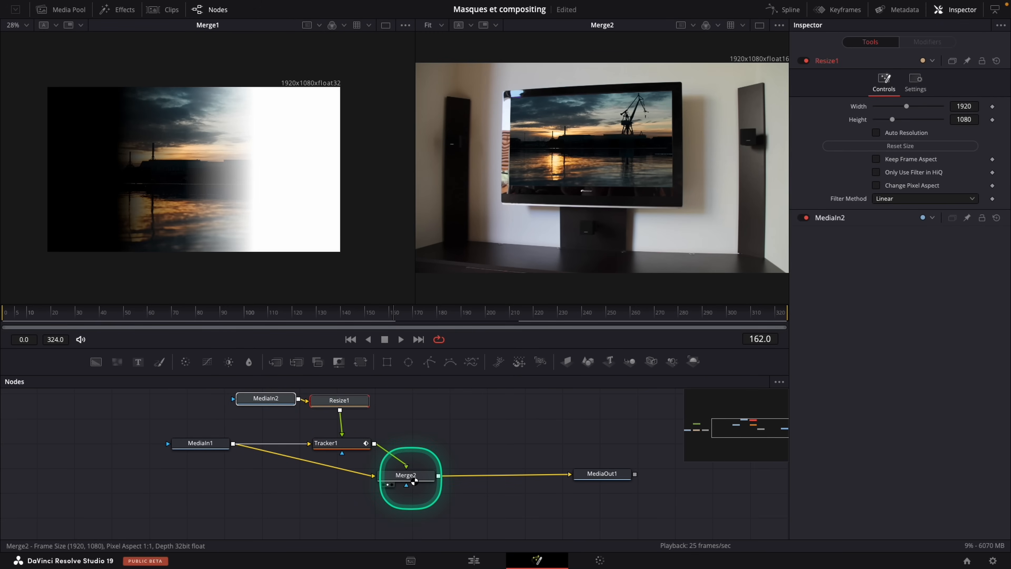
pyautogui.moveTo(413, 480); pyautogui.dragTo(350, 482)
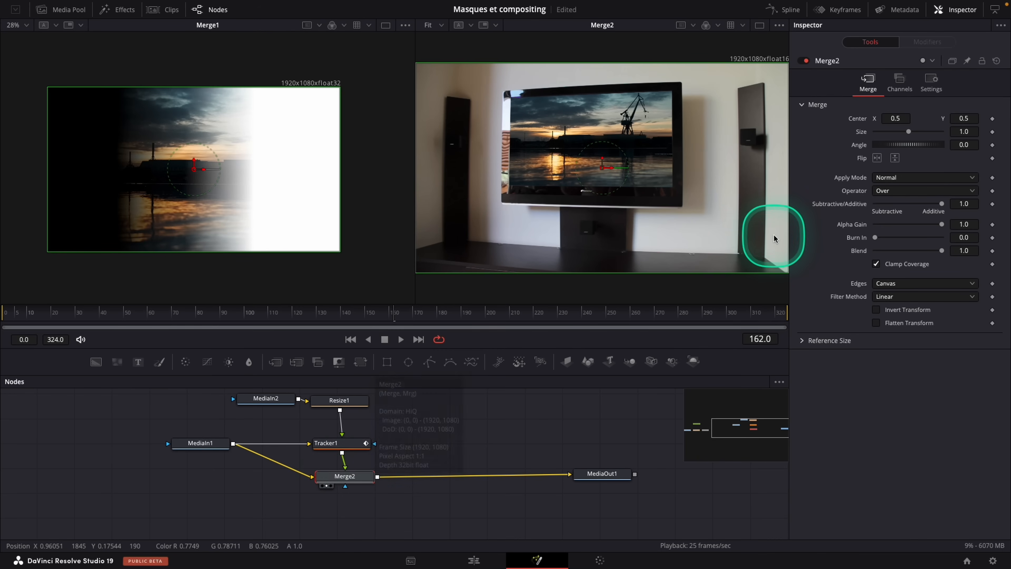
pyautogui.click(894, 178)
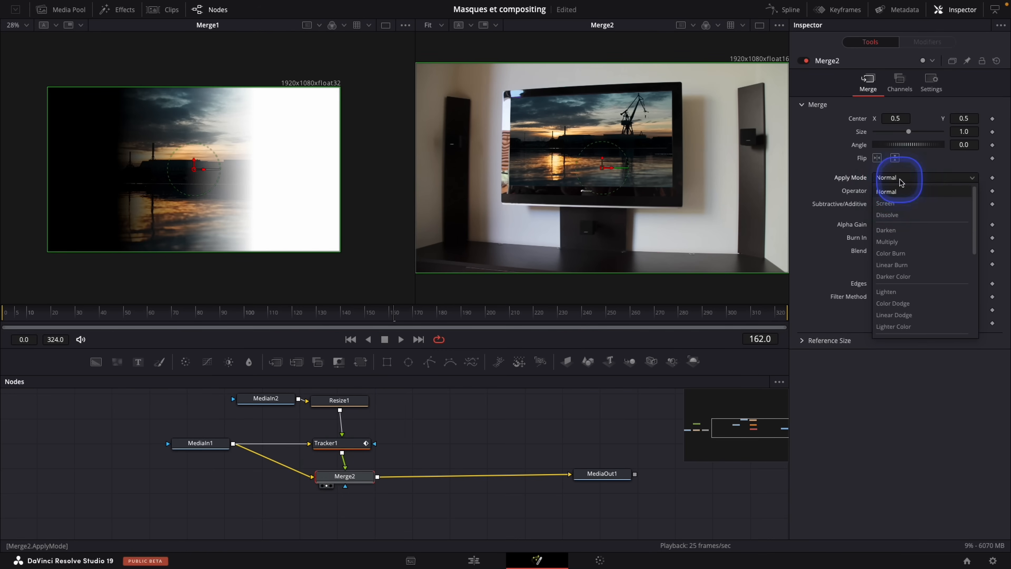
pyautogui.click(899, 202)
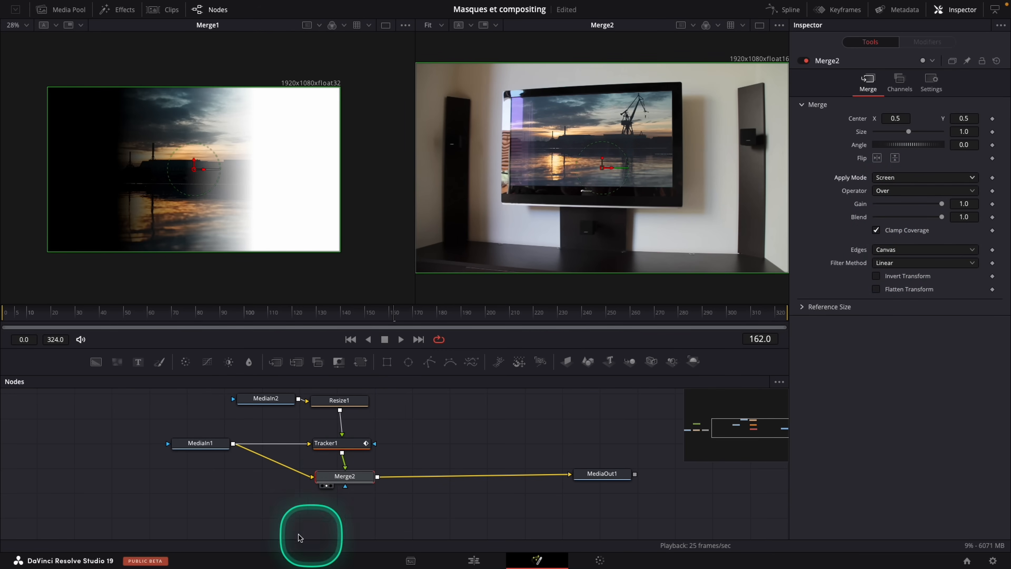
# Insert and view a Brightness/Contrast node between Tracker1 and Merge2, with gain 1.57, lift -0.22 and Pre-Divide/Post-Multiply enabled.
pyautogui.keyDown('ctrl'); pyautogui.click(617, 476); pyautogui.keyUp('ctrl')
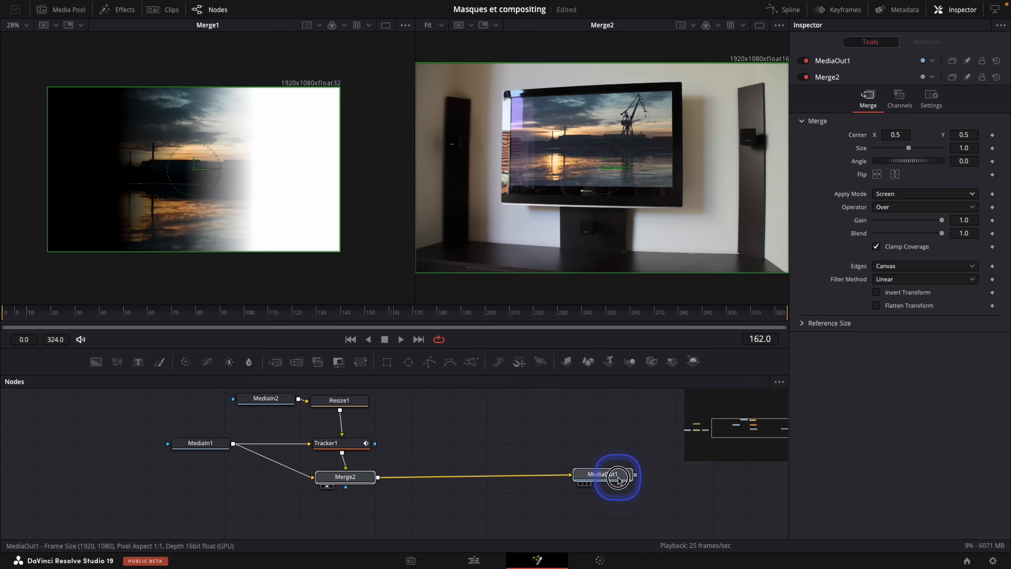
pyautogui.moveTo(612, 478); pyautogui.dragTo(615, 505)
pyautogui.click(615, 505)
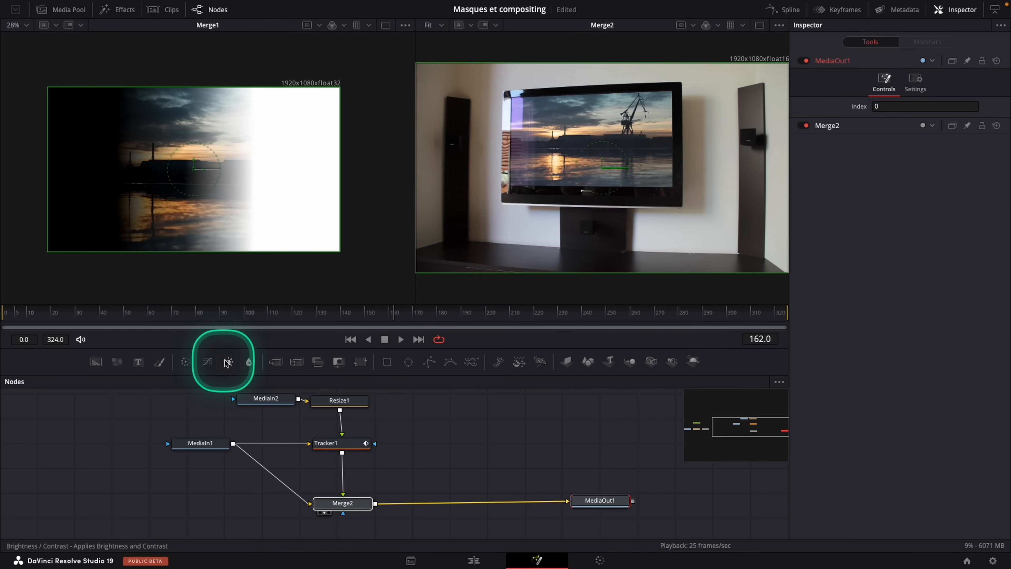
pyautogui.moveTo(343, 476); pyautogui.dragTo(226, 102)
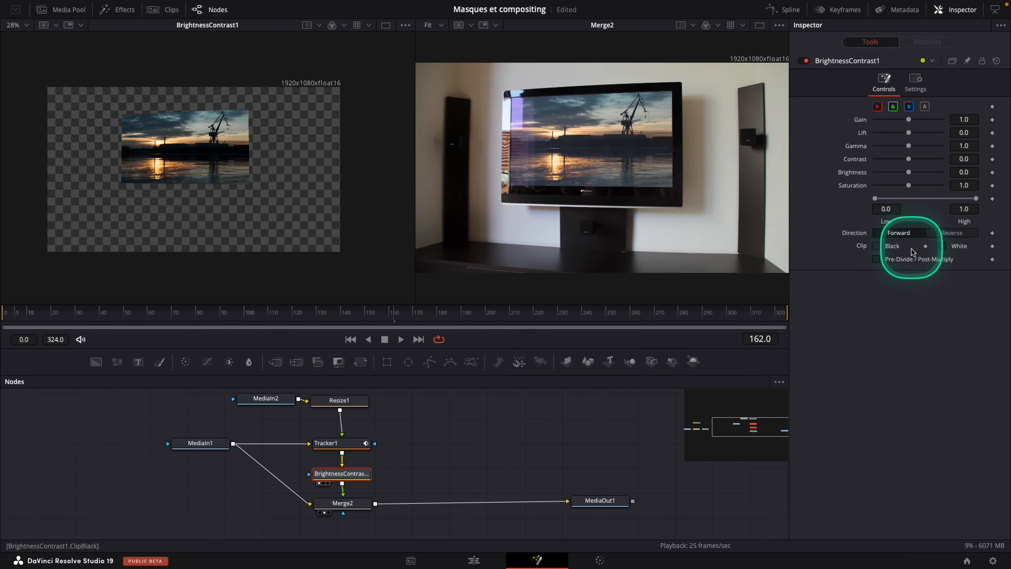
pyautogui.moveTo(909, 123)
pyautogui.mouseDown()
pyautogui.moveTo(918, 122)
pyautogui.moveTo(899, 136)
pyautogui.moveTo(914, 119)
pyautogui.mouseUp()
pyautogui.click(903, 260)
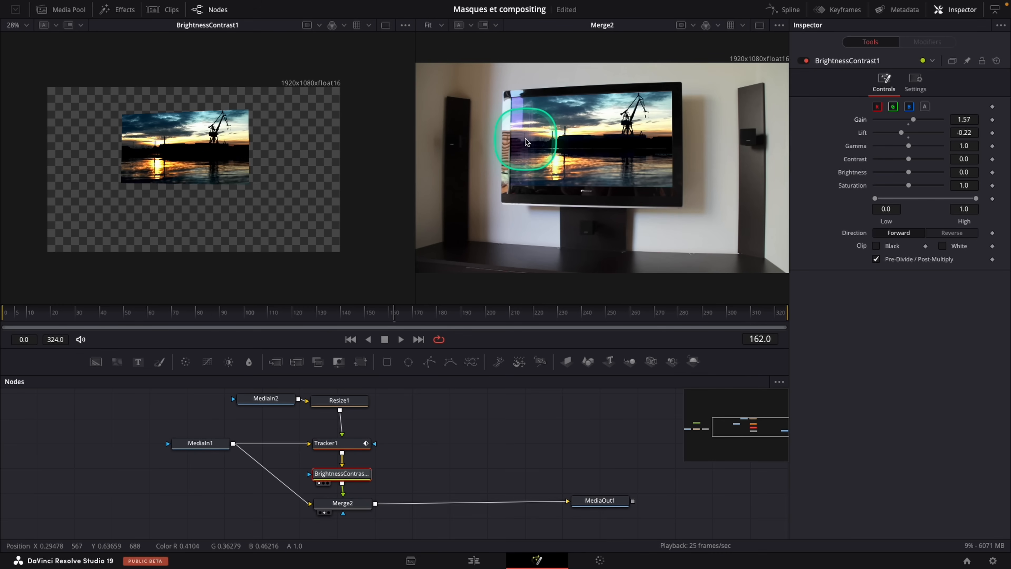
# Return to the edit timeline, move the playhead to 01:00:39:04 over the 0011BN.mov clip, and open that clip's Fusion composition.
pyautogui.click(473, 560)
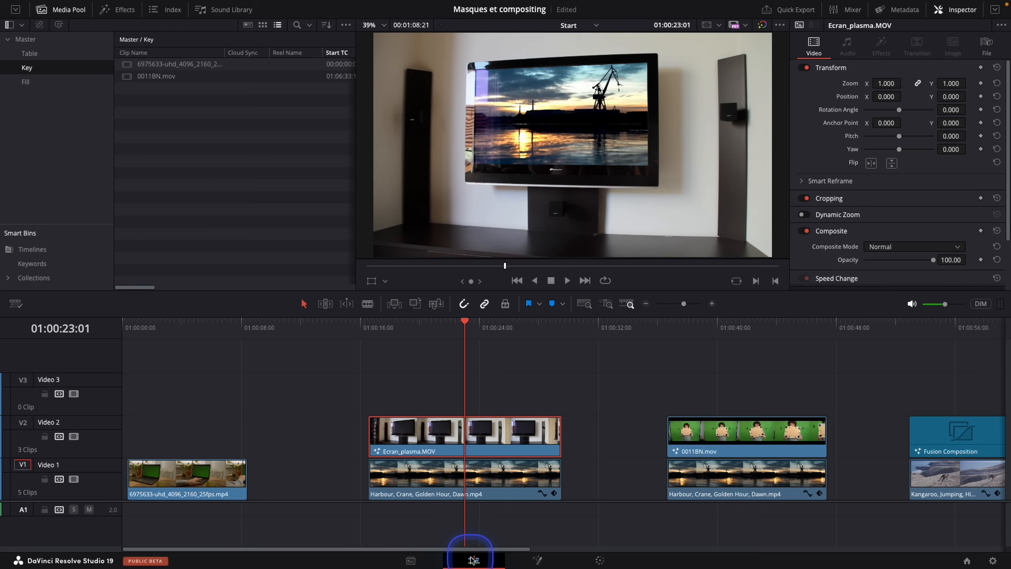
pyautogui.moveTo(464, 323); pyautogui.dragTo(705, 330)
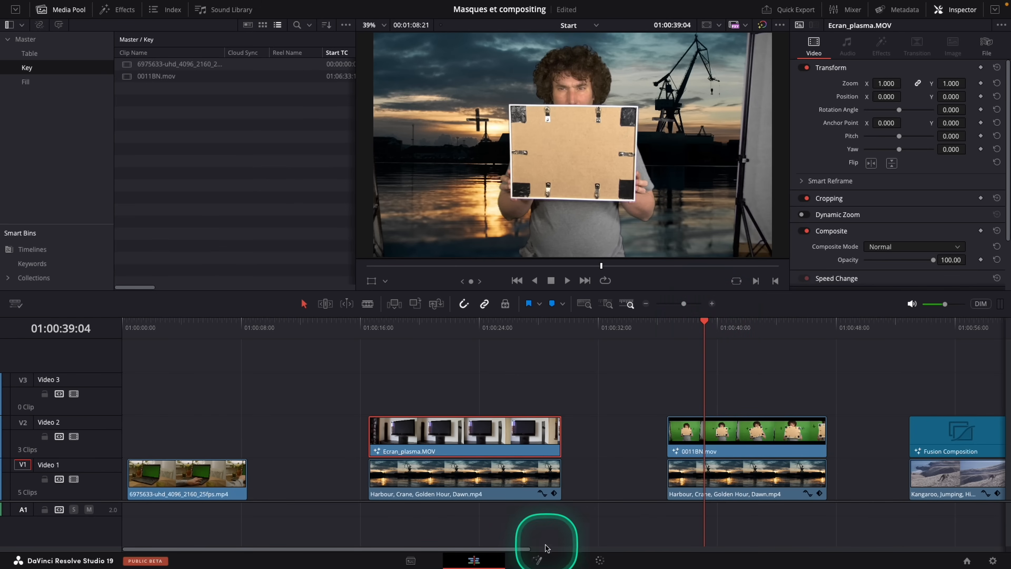
pyautogui.click(537, 559)
pyautogui.moveTo(368, 452); pyautogui.dragTo(528, 456)
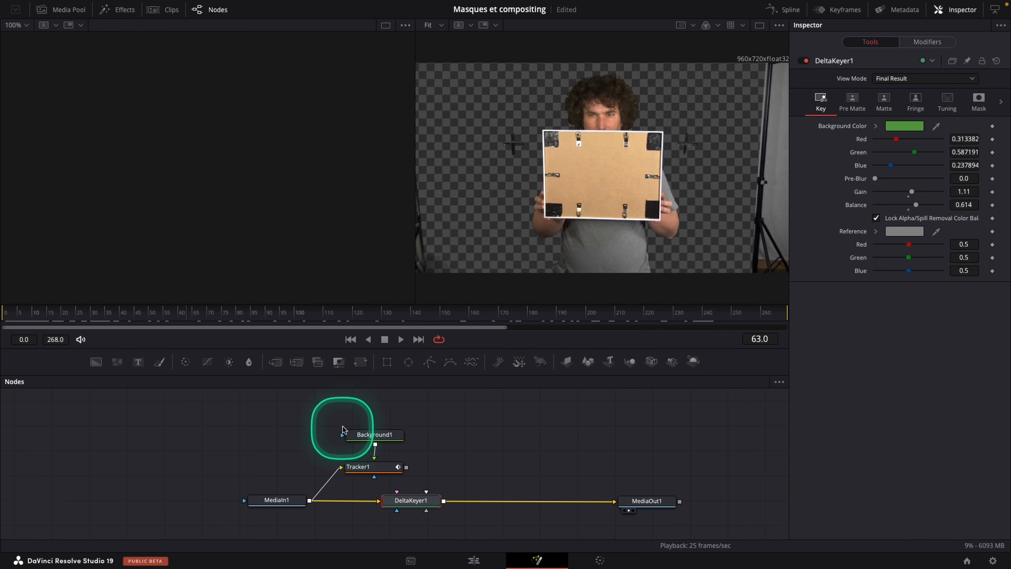
# Show DeltaKeyer1 in the empty viewer and examine the alpha channel of its key.
pyautogui.moveTo(423, 505); pyautogui.dragTo(277, 217)
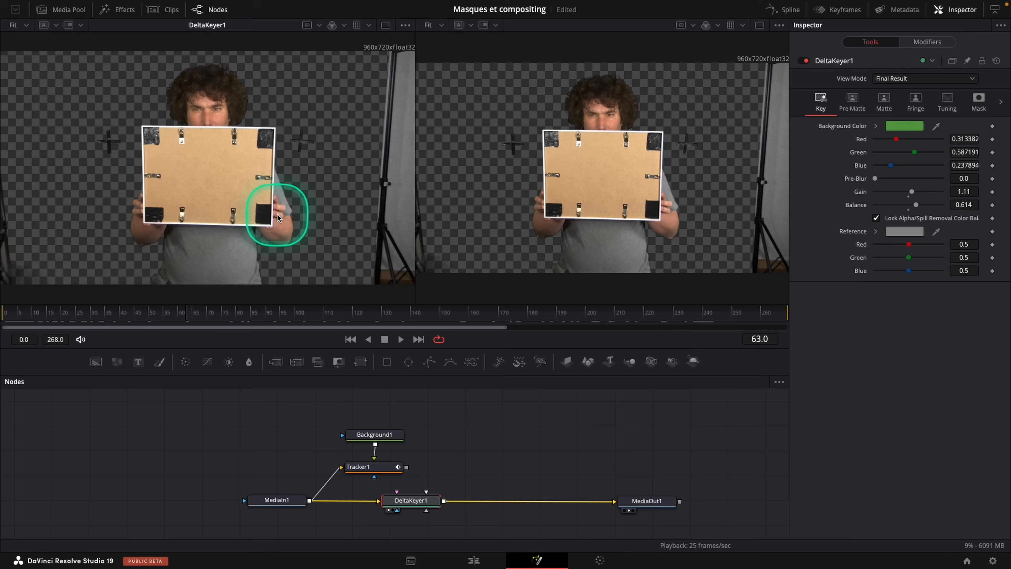
pyautogui.click(332, 25)
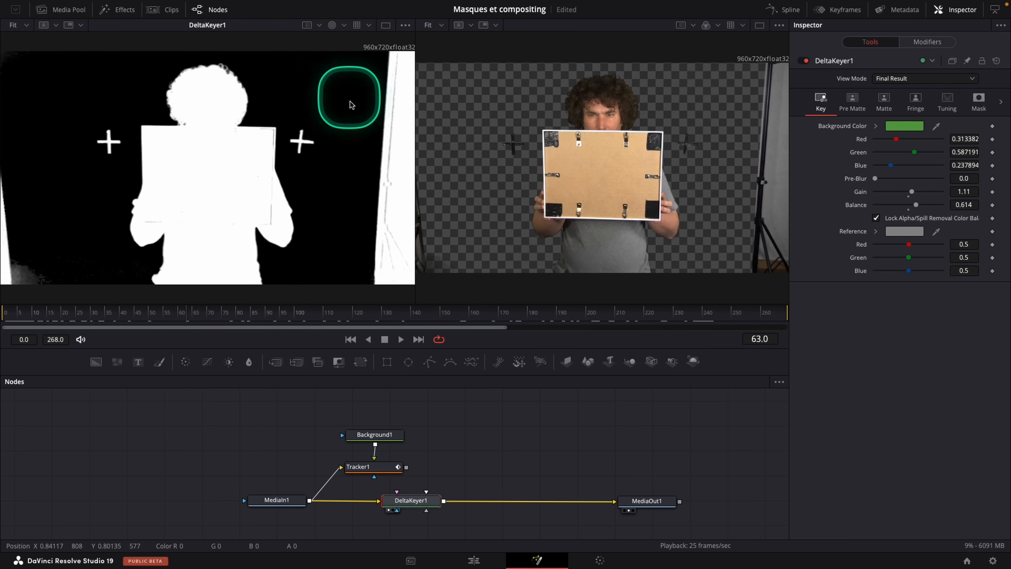
pyautogui.scroll(-3, 349, 261)
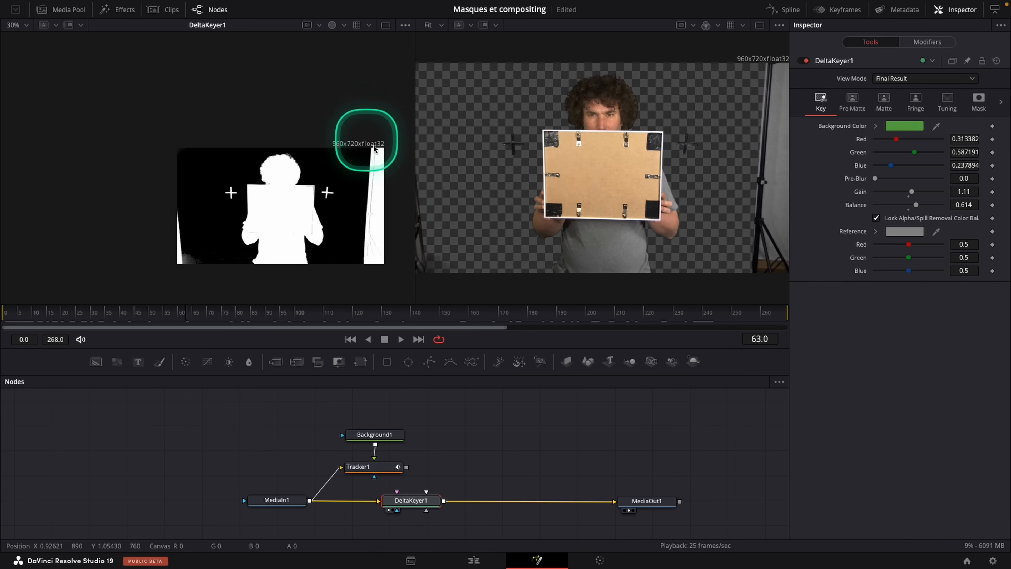
pyautogui.scroll(3, 260, 174)
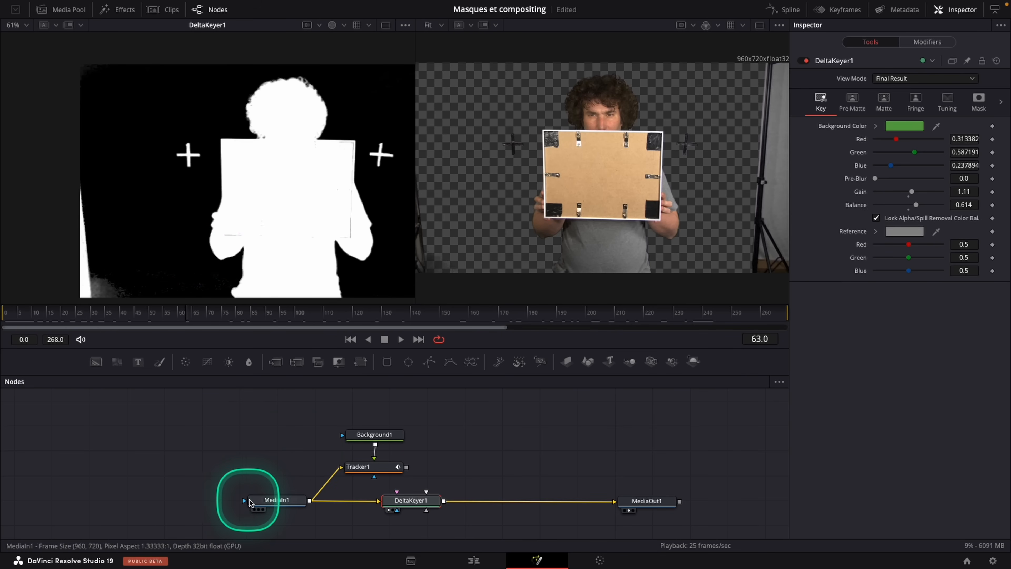
# Show MediaIn1 in place of DeltaKeyer1 and switch that viewer from the alpha channel back to color.
pyautogui.scroll(-1, 255, 432)
pyautogui.scroll(-2, 256, 445)
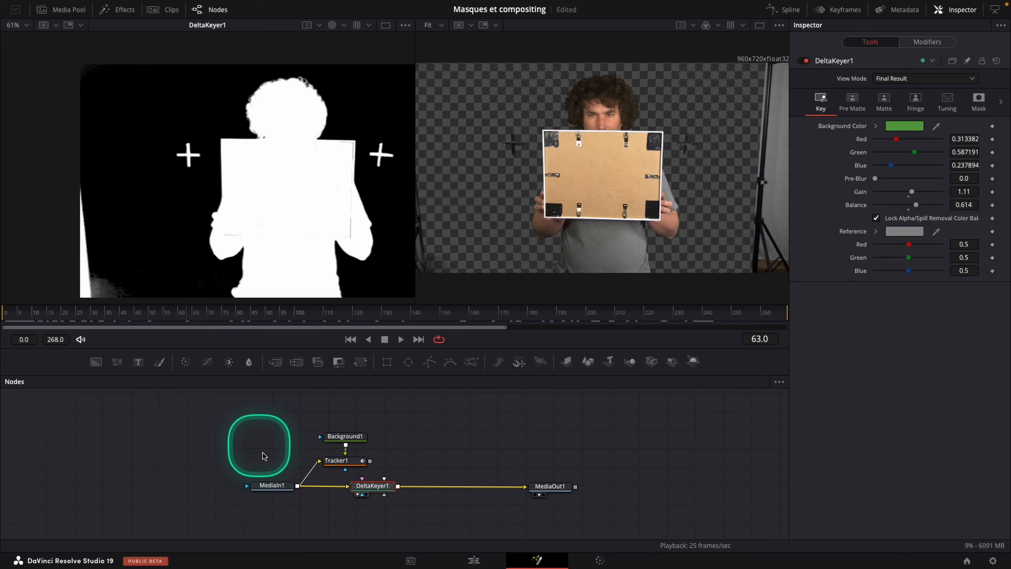
pyautogui.click(275, 485)
pyautogui.moveTo(274, 485); pyautogui.dragTo(264, 219)
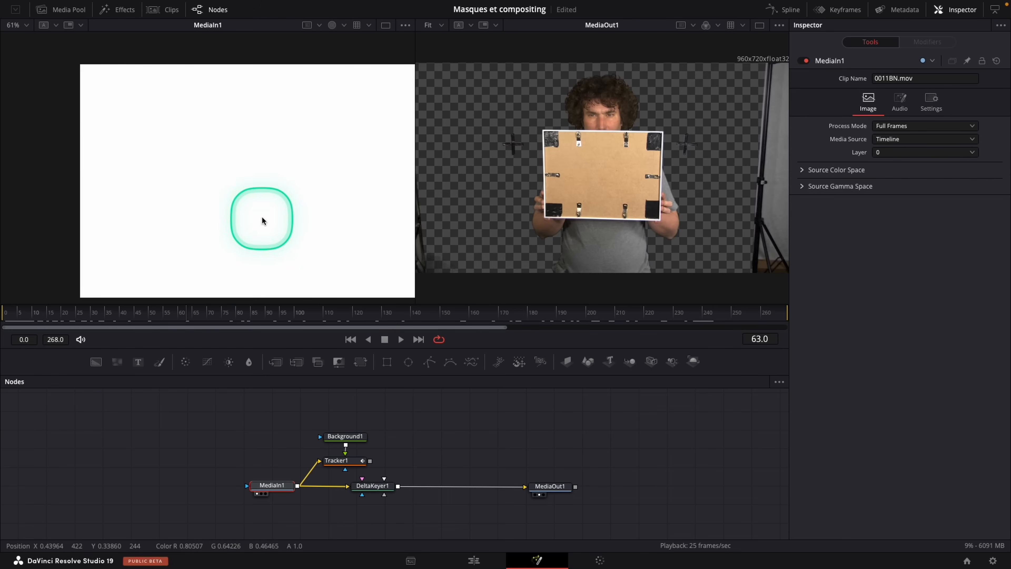
pyautogui.click(333, 26)
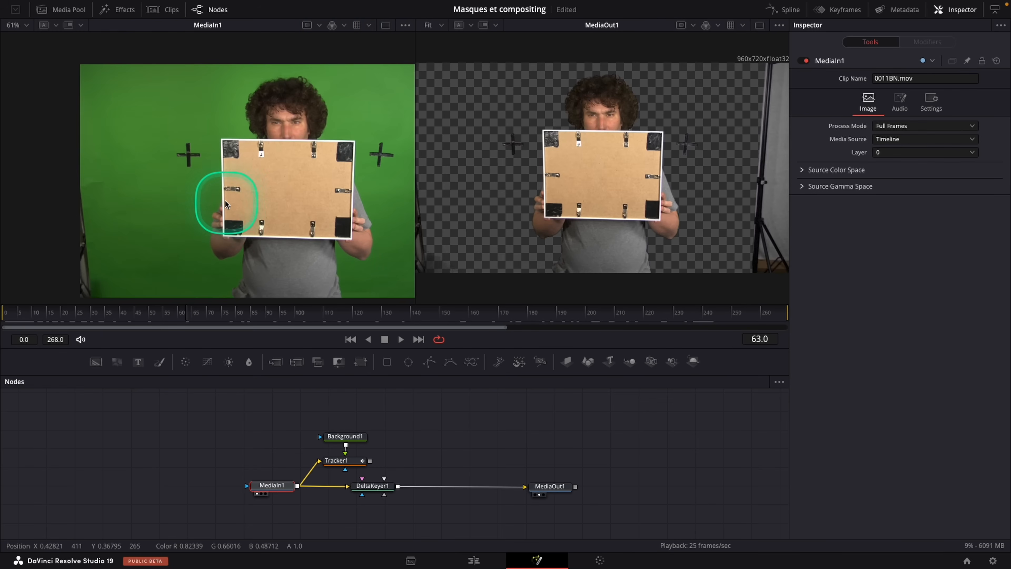
pyautogui.scroll(-3, 227, 199)
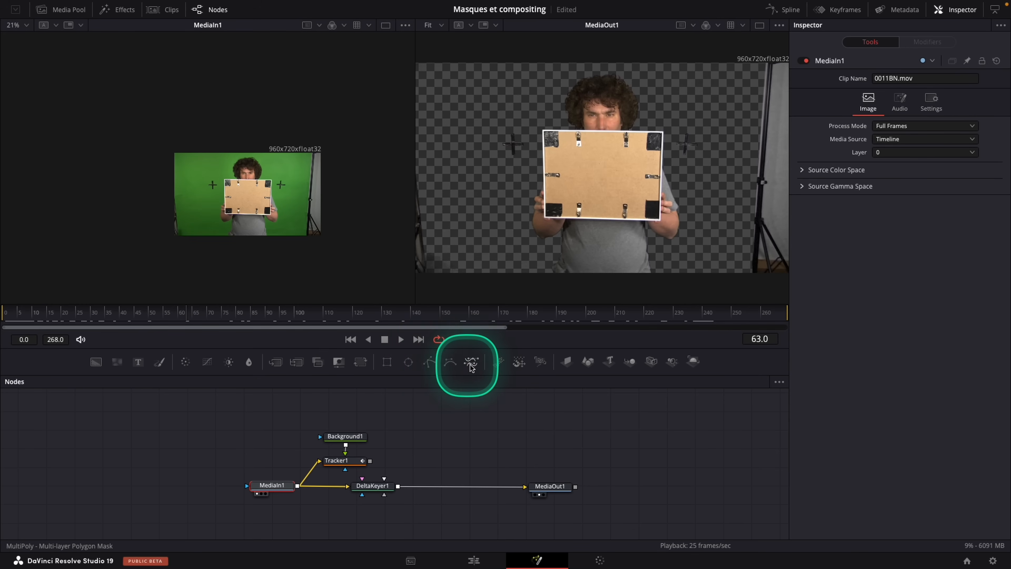
# List the Mask tools in the effects library and add an unconnected Polygon mask node above MediaIn1.
pyautogui.click(116, 9)
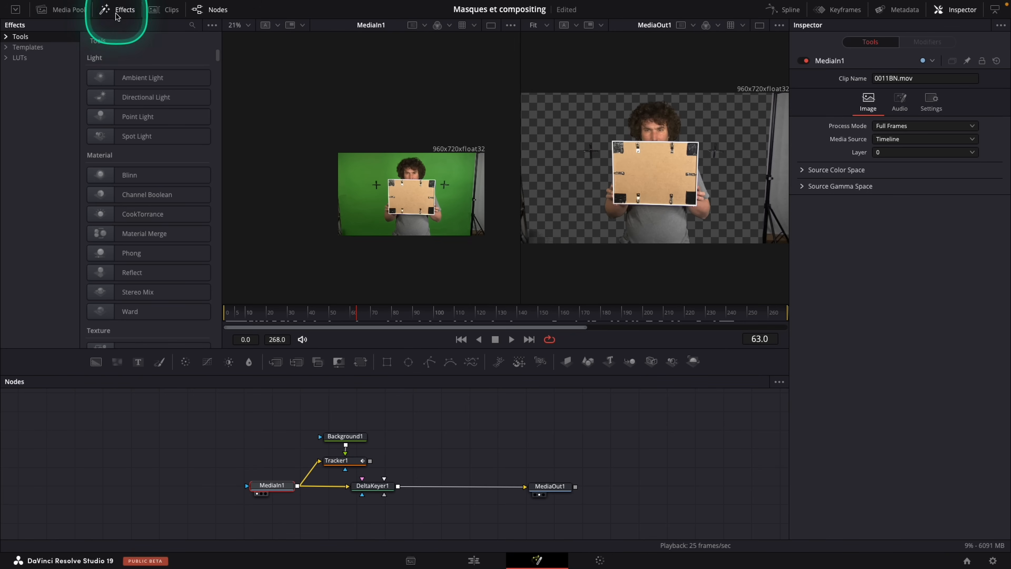
pyautogui.click(7, 37)
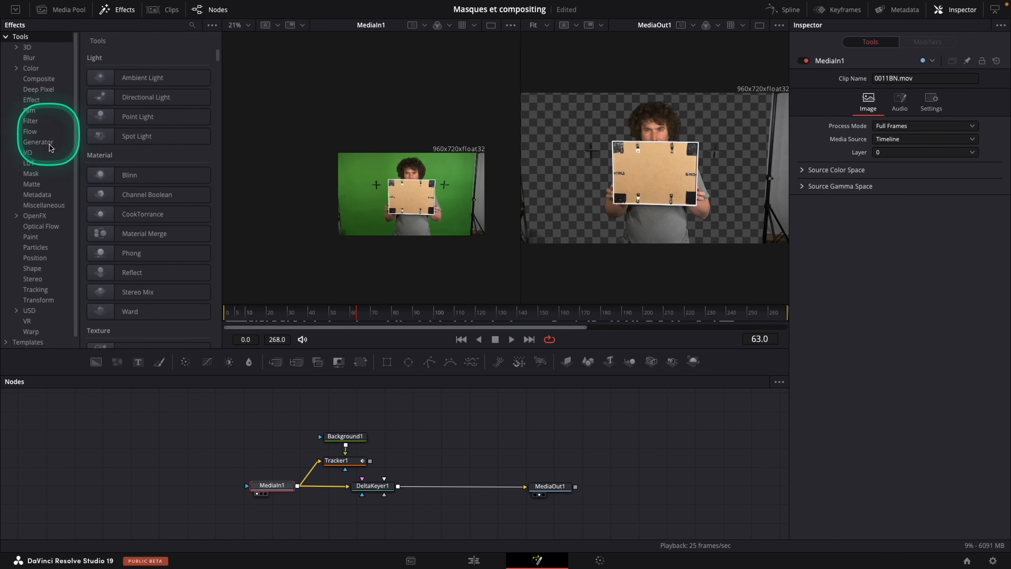
pyautogui.click(36, 173)
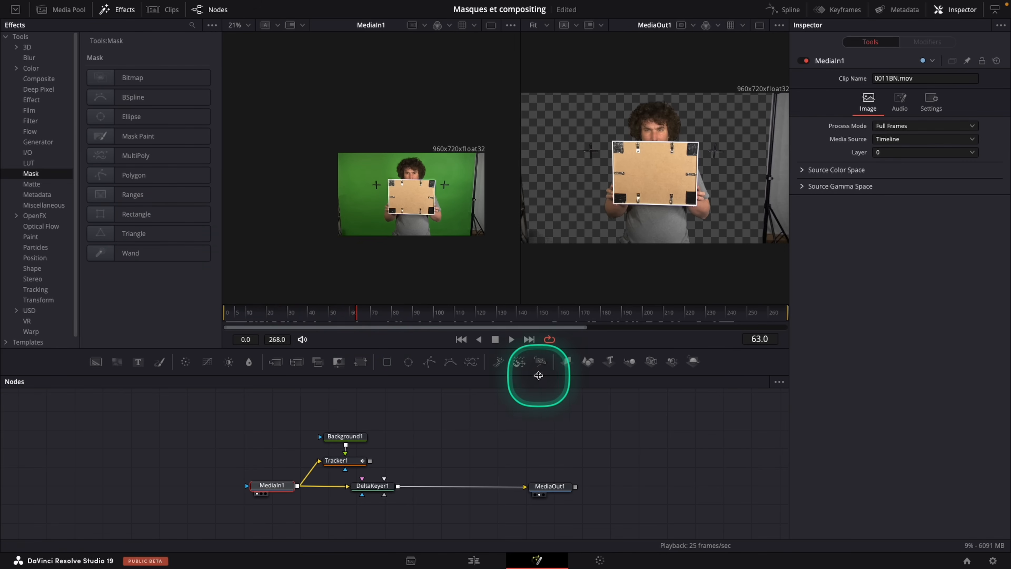
pyautogui.moveTo(429, 362); pyautogui.dragTo(201, 440)
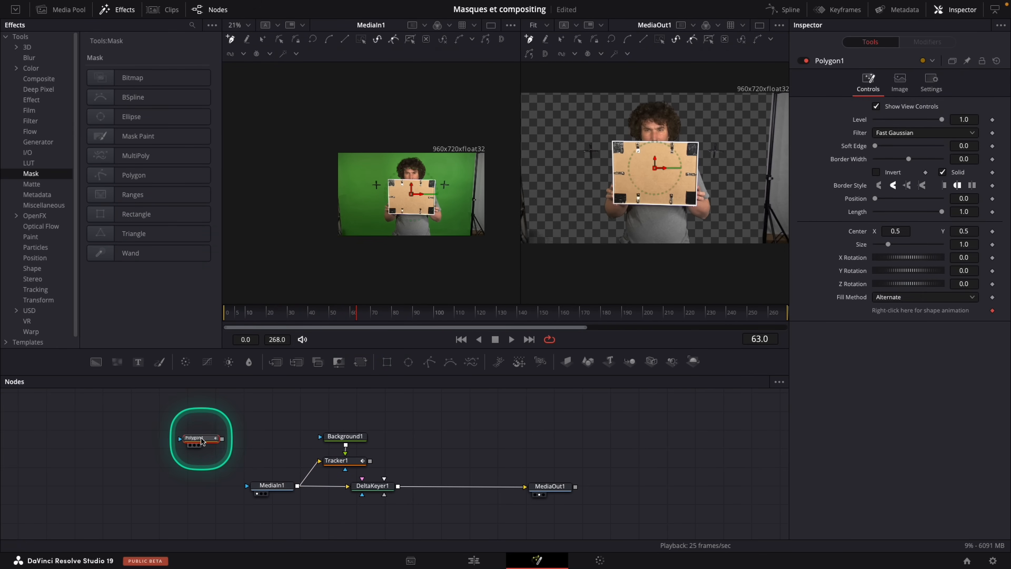
pyautogui.scroll(4, 198, 439)
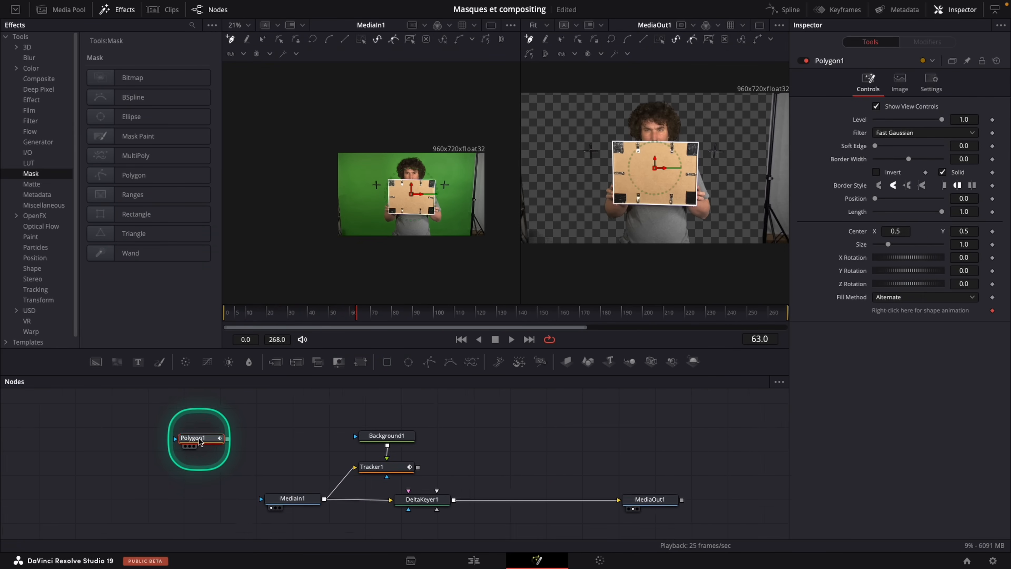
# At frame 268, draw a closed Polygon1 mask loosely around the man and board, extending past the frame's upper and lower edges.
pyautogui.moveTo(205, 440); pyautogui.dragTo(787, 314)
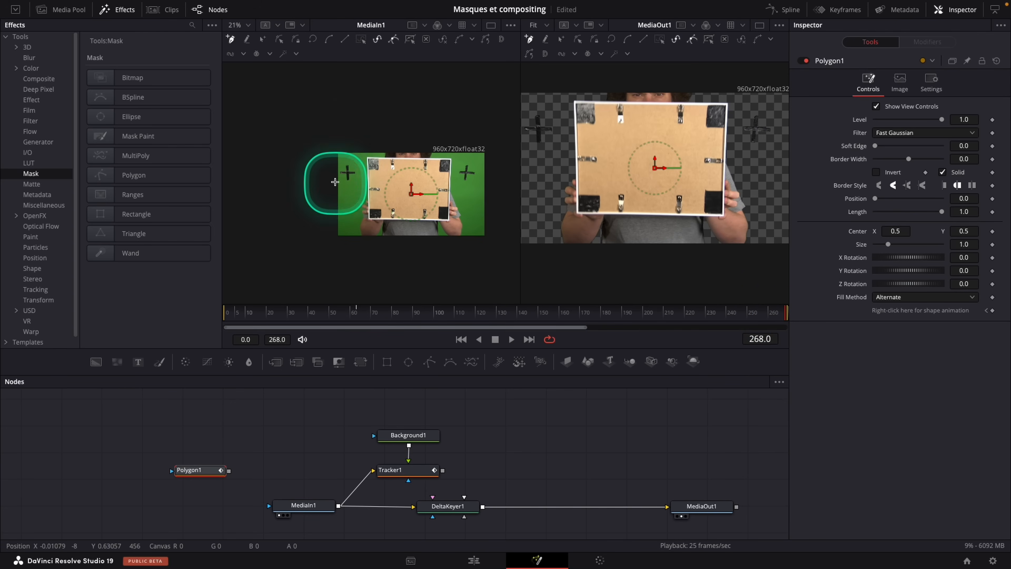
pyautogui.moveTo(365, 143); pyautogui.dragTo(365, 250)
pyautogui.moveTo(473, 241); pyautogui.dragTo(472, 229)
pyautogui.moveTo(467, 188); pyautogui.dragTo(454, 138)
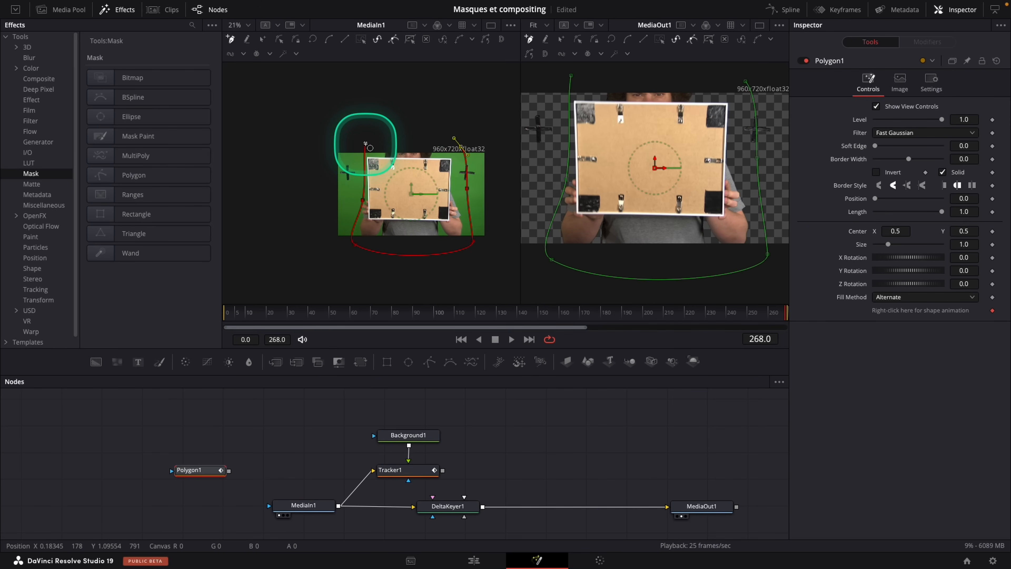
pyautogui.moveTo(365, 144); pyautogui.dragTo(370, 112)
pyautogui.moveTo(363, 201); pyautogui.dragTo(355, 199)
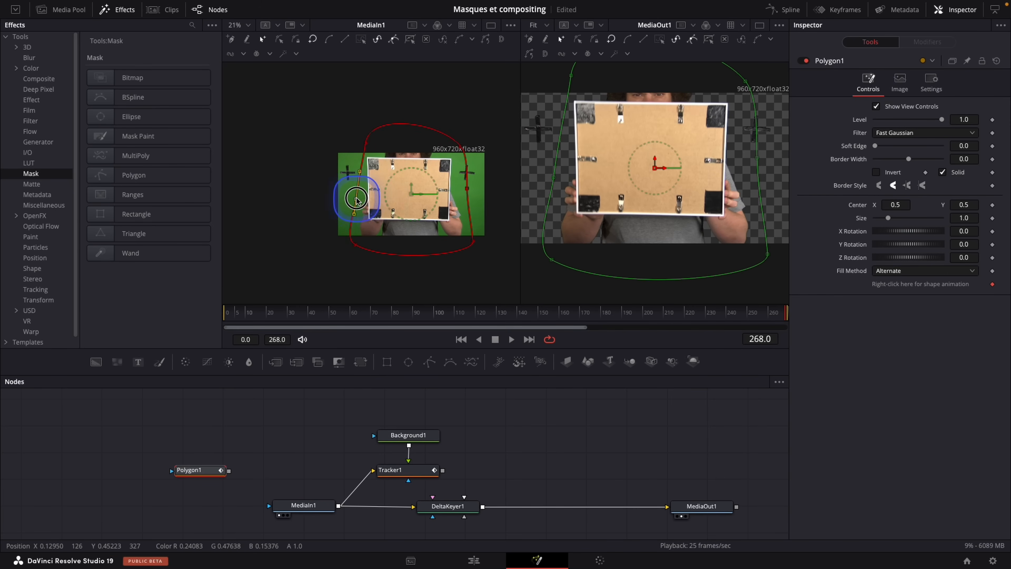
# At frame 0, reshape Polygon1 inward on both sides to exclude the curtain and light stands, and scrub through the animated outline.
pyautogui.moveTo(312, 312); pyautogui.dragTo(192, 321)
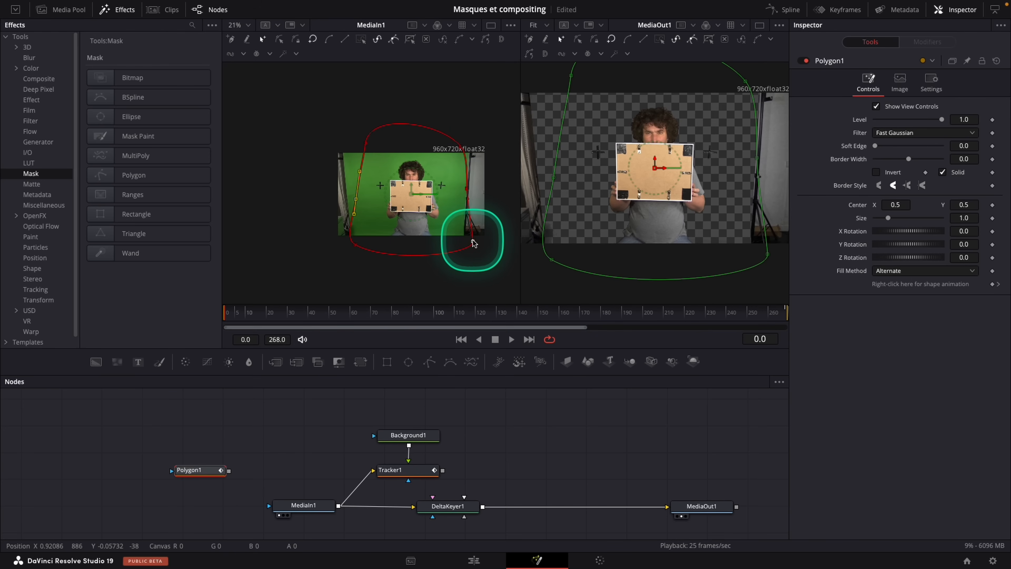
pyautogui.moveTo(226, 315); pyautogui.dragTo(203, 312)
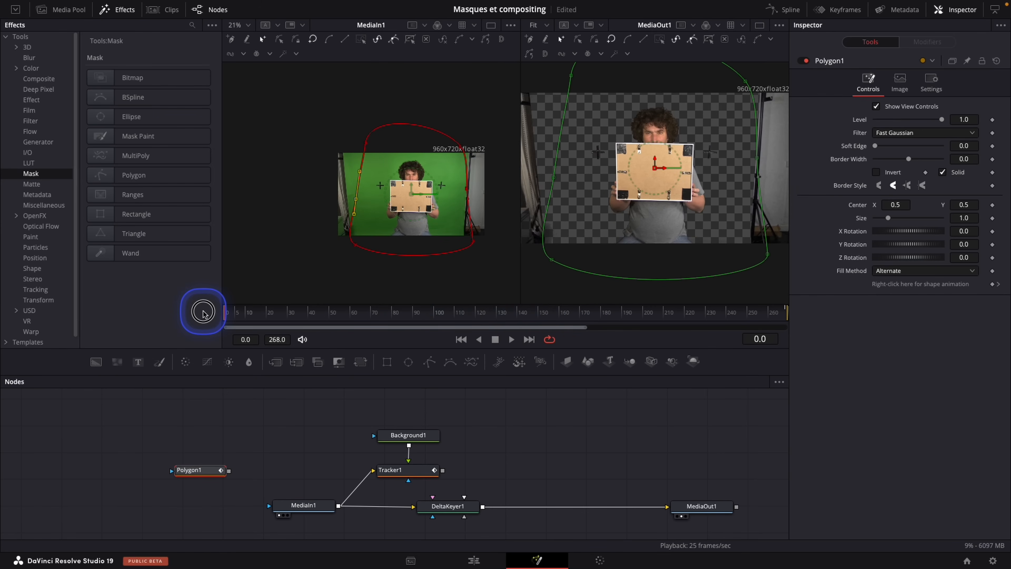
pyautogui.moveTo(350, 226); pyautogui.dragTo(374, 249)
pyautogui.moveTo(357, 199); pyautogui.dragTo(365, 199)
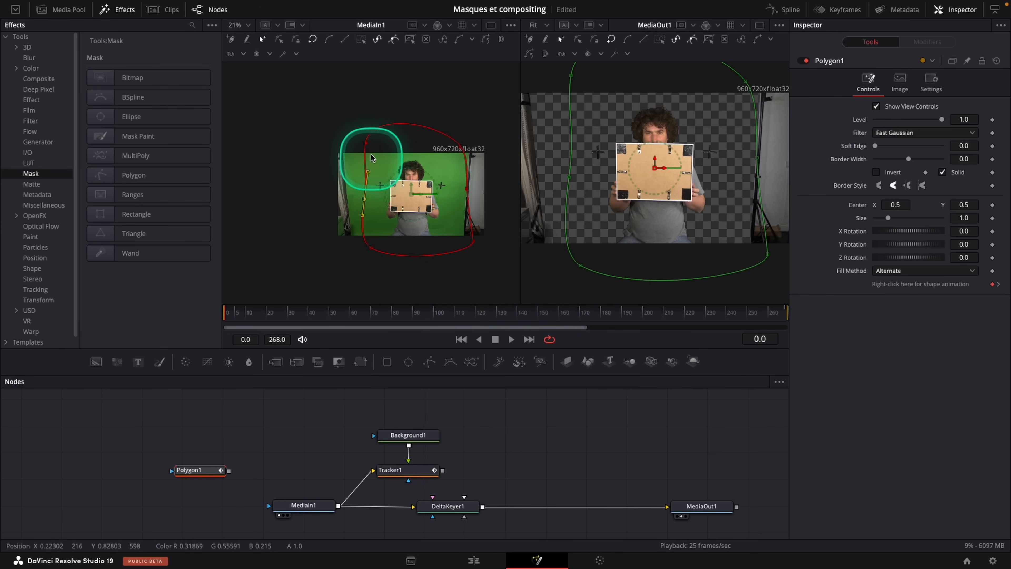
pyautogui.click(369, 142)
pyautogui.moveTo(470, 194); pyautogui.dragTo(464, 197)
pyautogui.moveTo(474, 244); pyautogui.dragTo(448, 246)
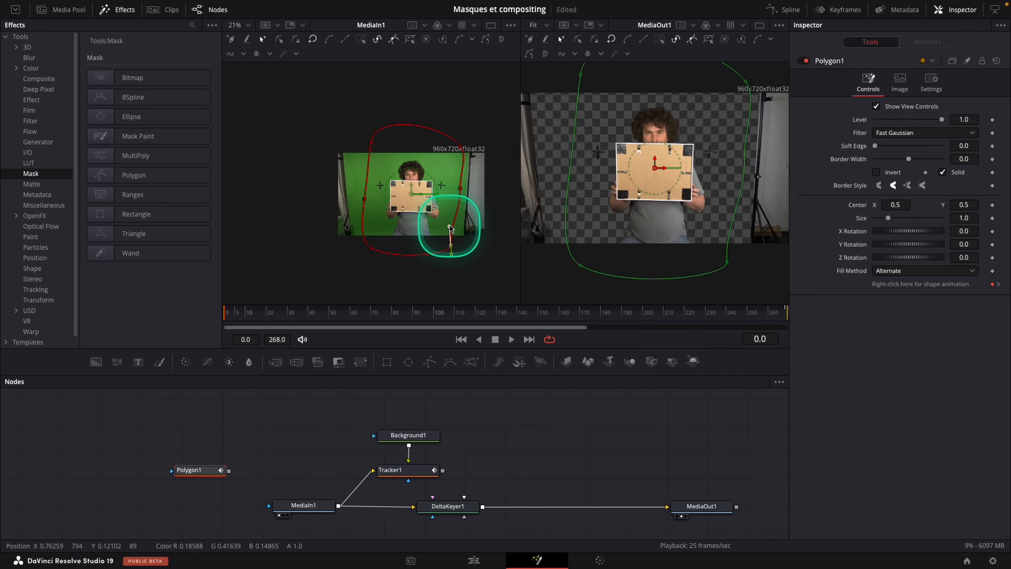
pyautogui.moveTo(271, 312); pyautogui.dragTo(215, 317)
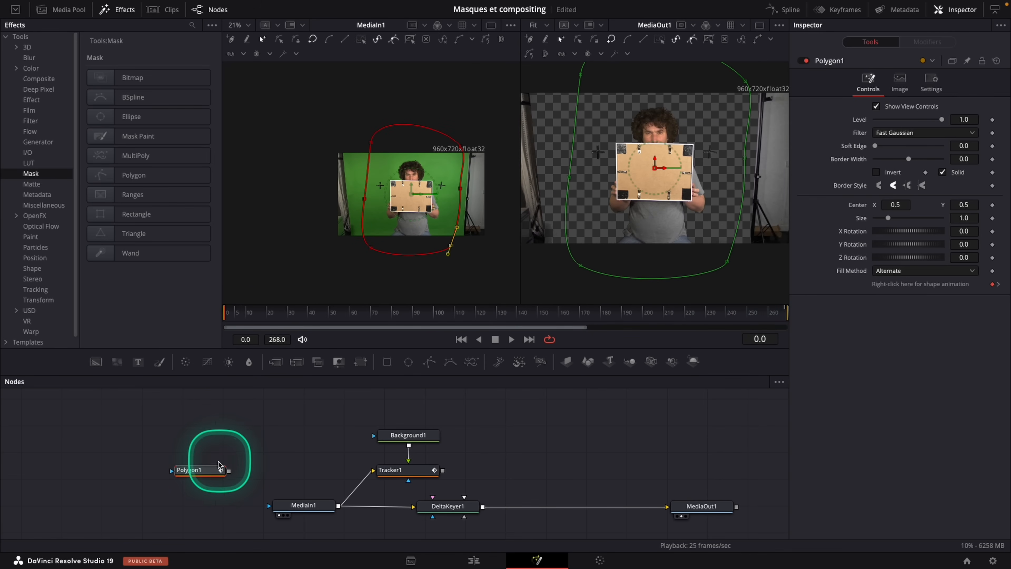
# Show Polygon1 in the viewer in place of MediaIn1, scrub through its matte back to frame 0, and close the effects library.
pyautogui.moveTo(219, 473); pyautogui.dragTo(305, 245)
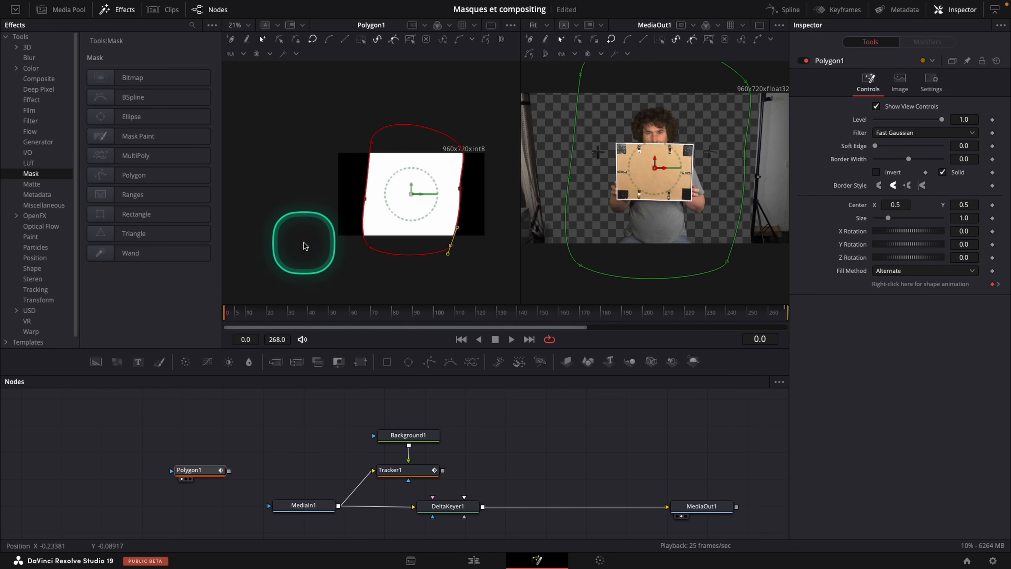
pyautogui.moveTo(228, 313); pyautogui.dragTo(183, 316)
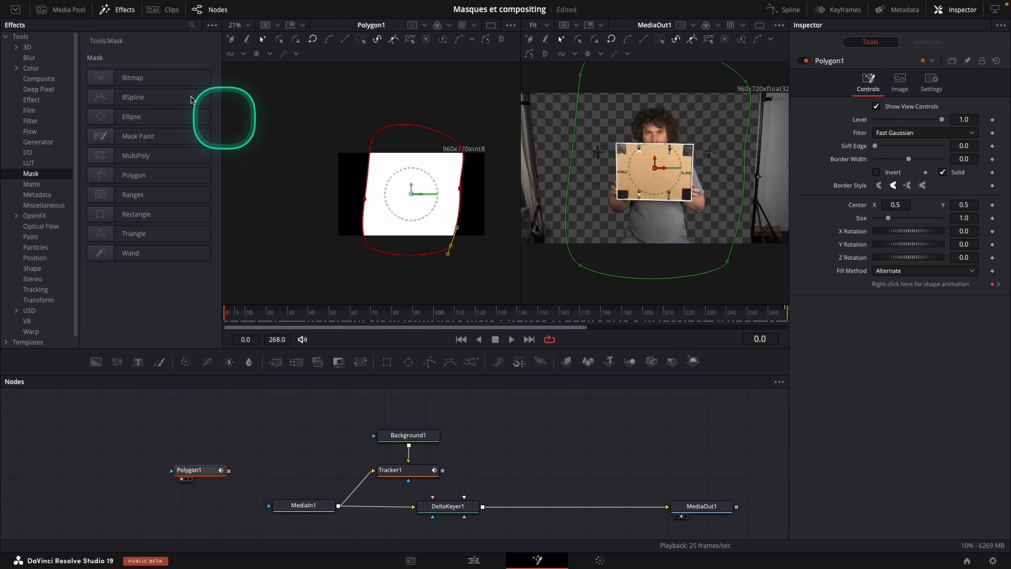
pyautogui.click(117, 9)
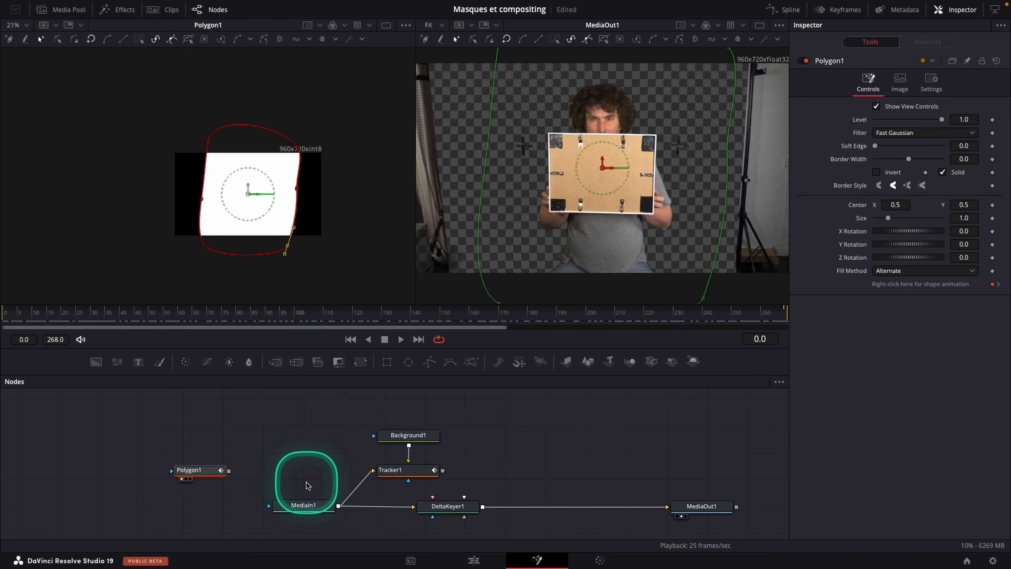
# Duplicate MediaIn1, connect Polygon1 to the copy as its effect mask, and preview the masked copy across the timeline.
pyautogui.moveTo(203, 470); pyautogui.dragTo(176, 468)
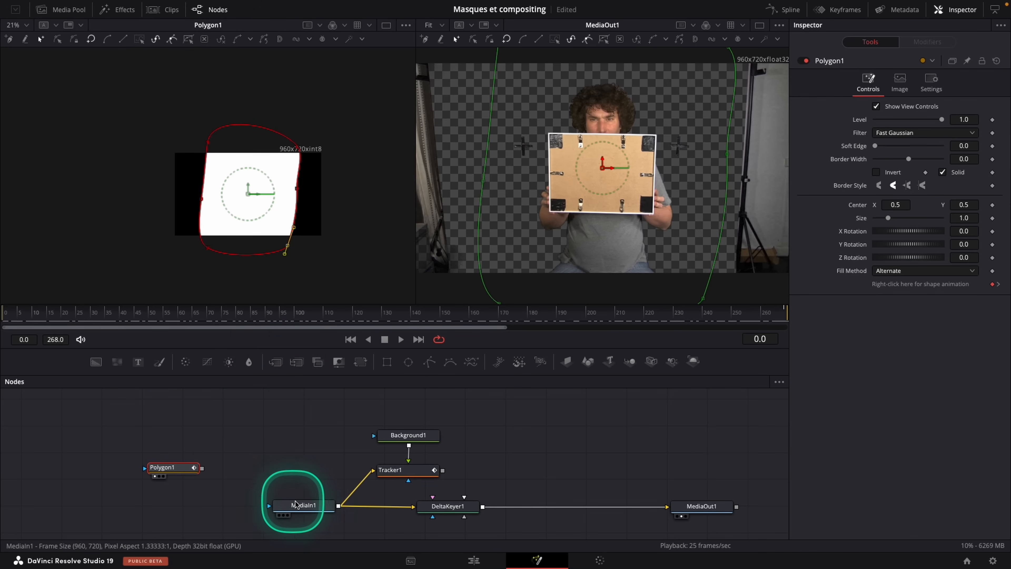
pyautogui.click(310, 506)
pyautogui.hotkey('ctrl', 'c')
pyautogui.hotkey('ctrl', 'v')
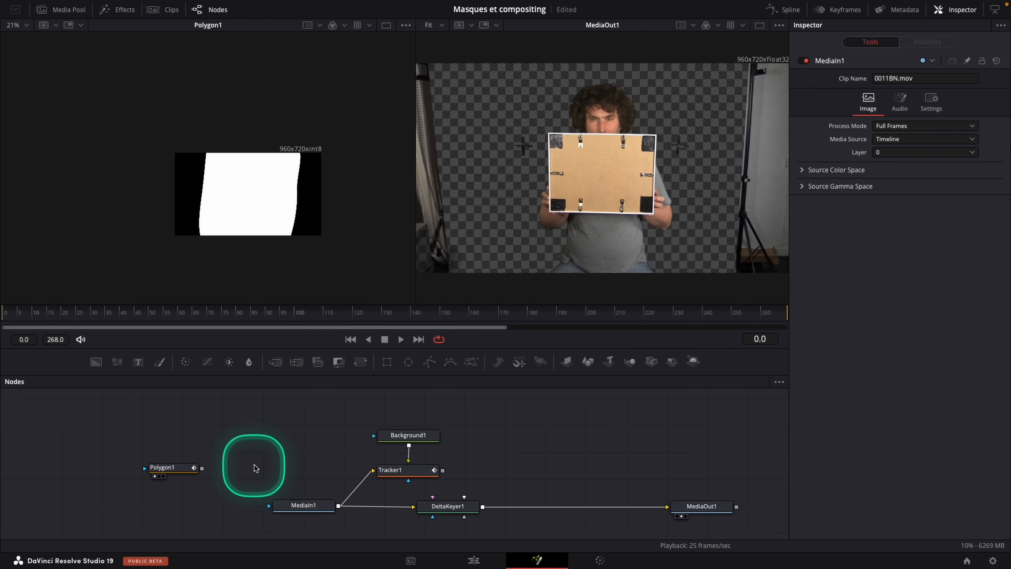
pyautogui.moveTo(178, 472); pyautogui.dragTo(225, 175)
pyautogui.moveTo(91, 319); pyautogui.dragTo(7, 325)
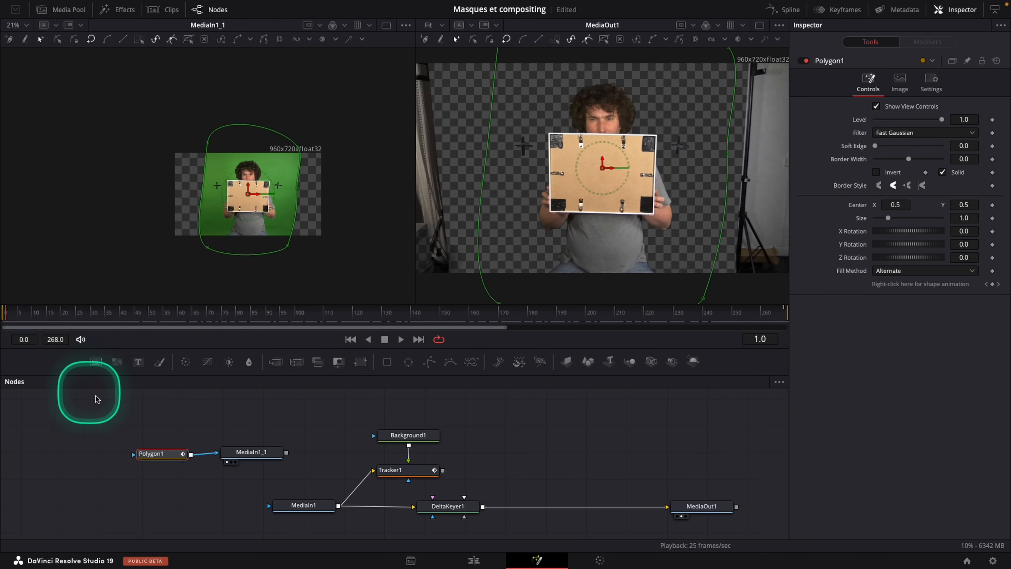
# Delete the MediaIn1 copy, try Polygon1 as the effect mask of the original MediaIn1, and disconnect it again.
pyautogui.click(255, 454)
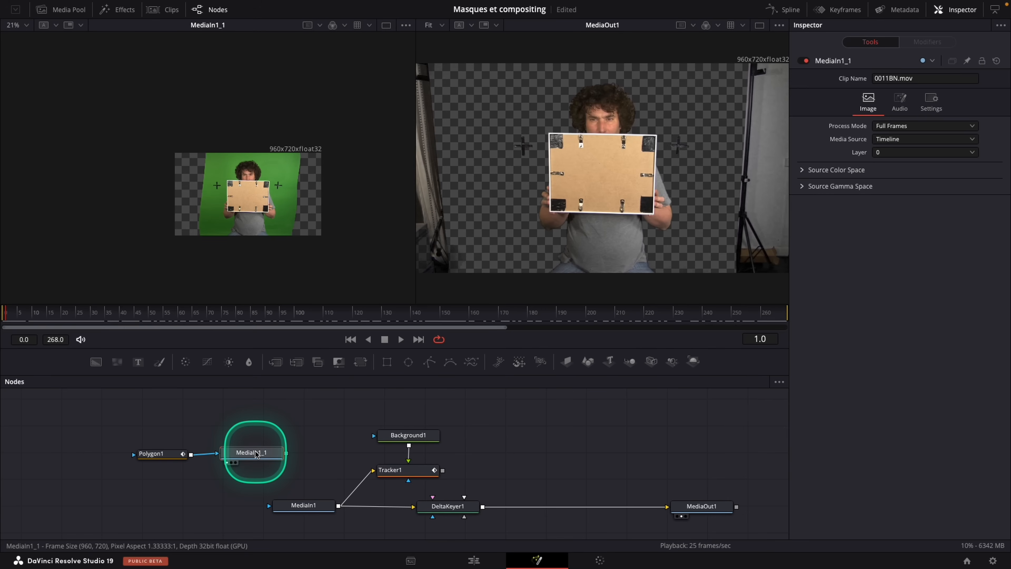
pyautogui.press('Delete')
pyautogui.moveTo(192, 454); pyautogui.dragTo(269, 506)
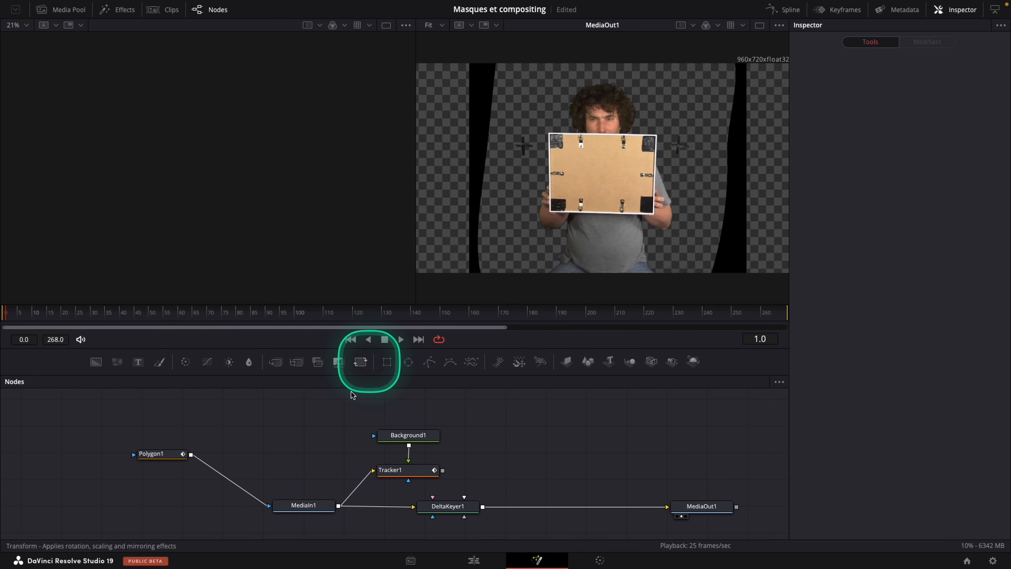
pyautogui.moveTo(266, 505); pyautogui.dragTo(266, 507)
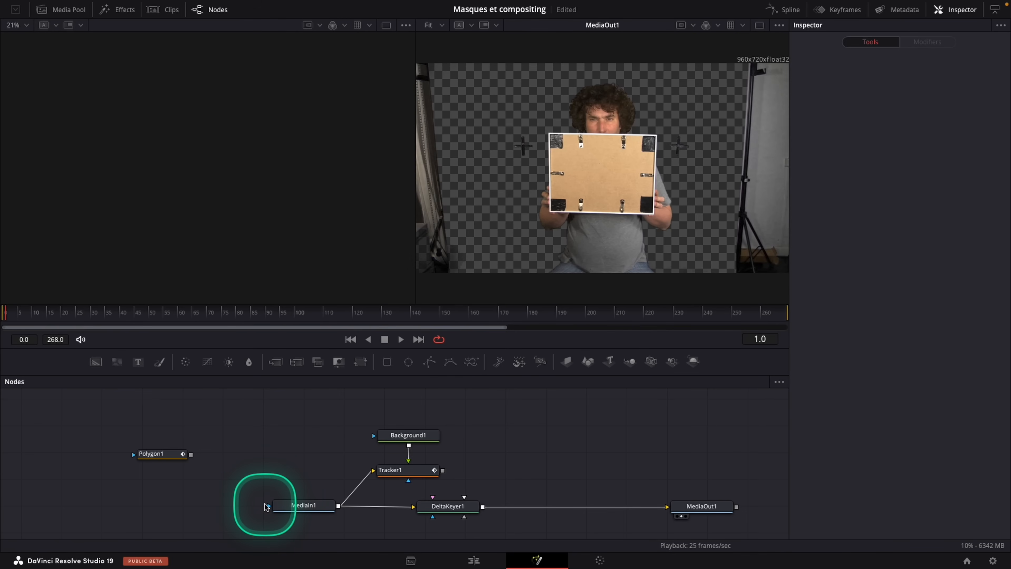
# Insert a Matte Control node between DeltaKeyer1 and MediaOut1 and connect Polygon1, placed above it, to its garbage matte input.
pyautogui.moveTo(163, 454); pyautogui.dragTo(567, 423)
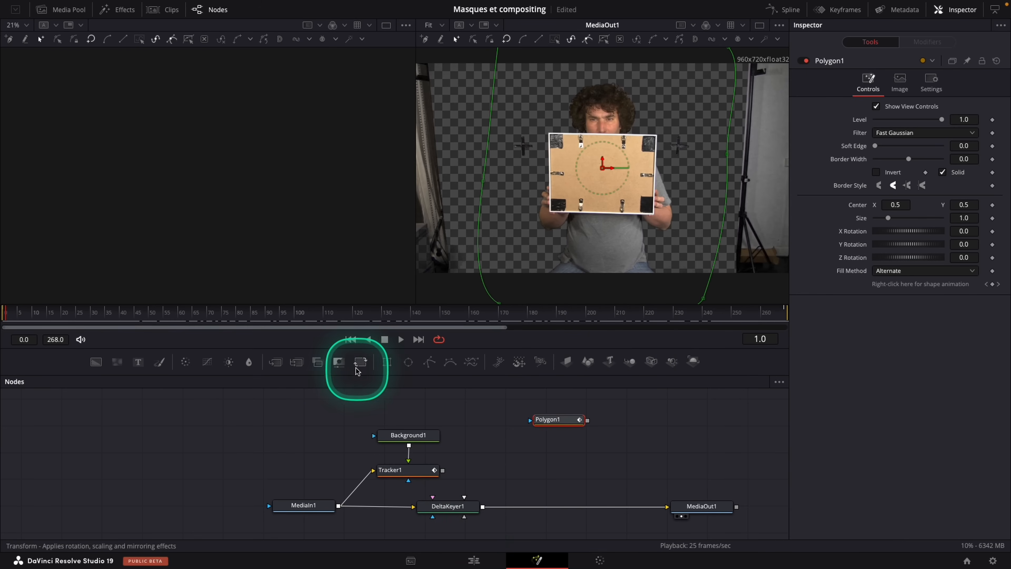
pyautogui.moveTo(339, 361); pyautogui.dragTo(555, 509)
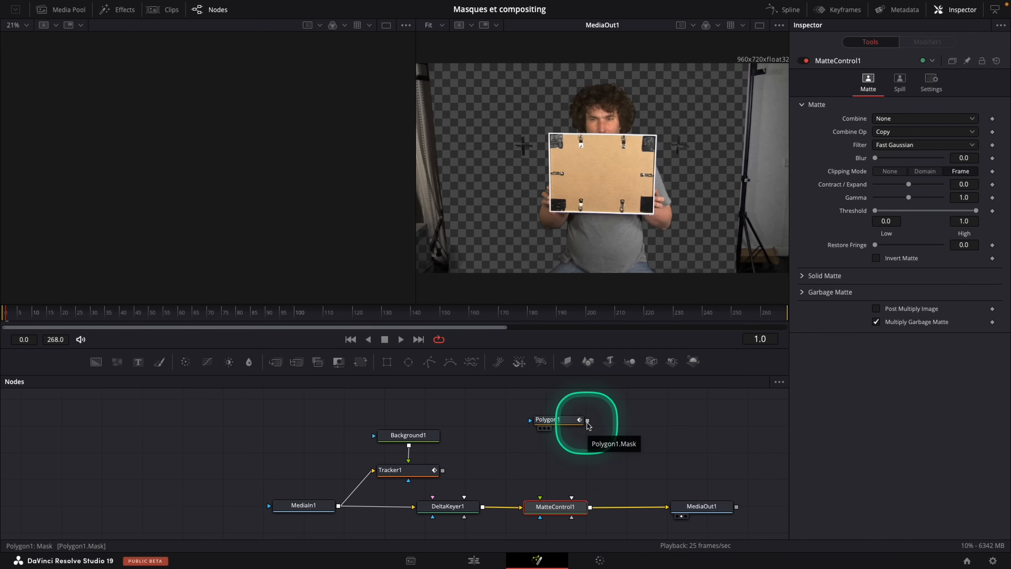
pyautogui.moveTo(588, 423); pyautogui.dragTo(571, 517)
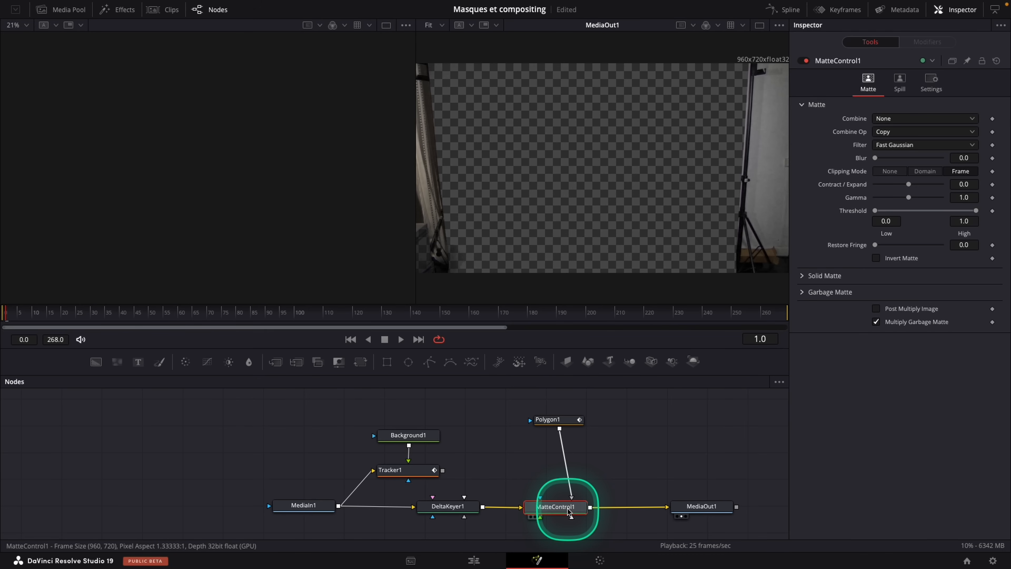
# Invert the garbage matte in MatteControl1 and scrub through the clip to frame 7 to check the masked key.
pyautogui.click(568, 509)
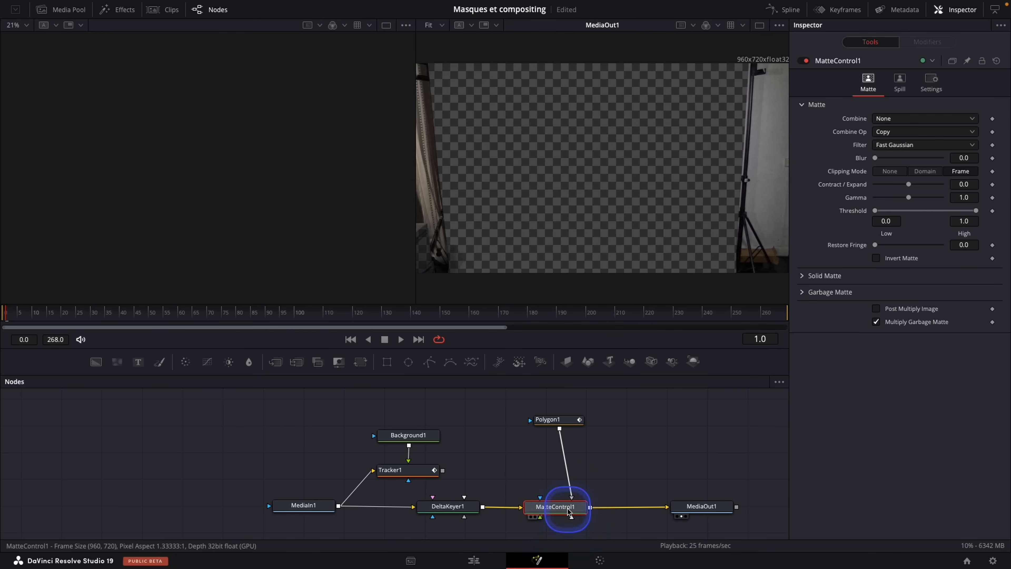
pyautogui.click(561, 425)
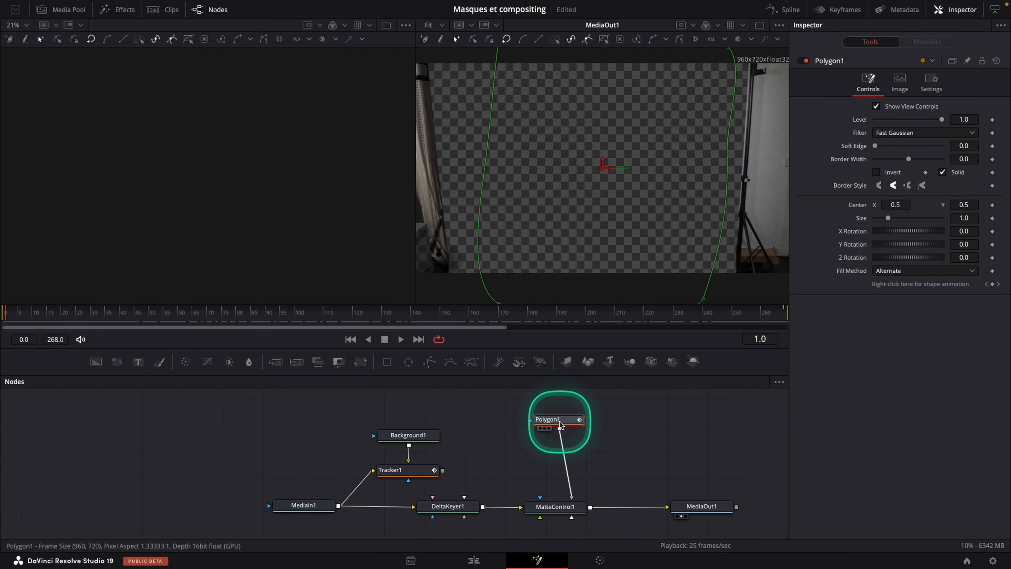
pyautogui.click(555, 507)
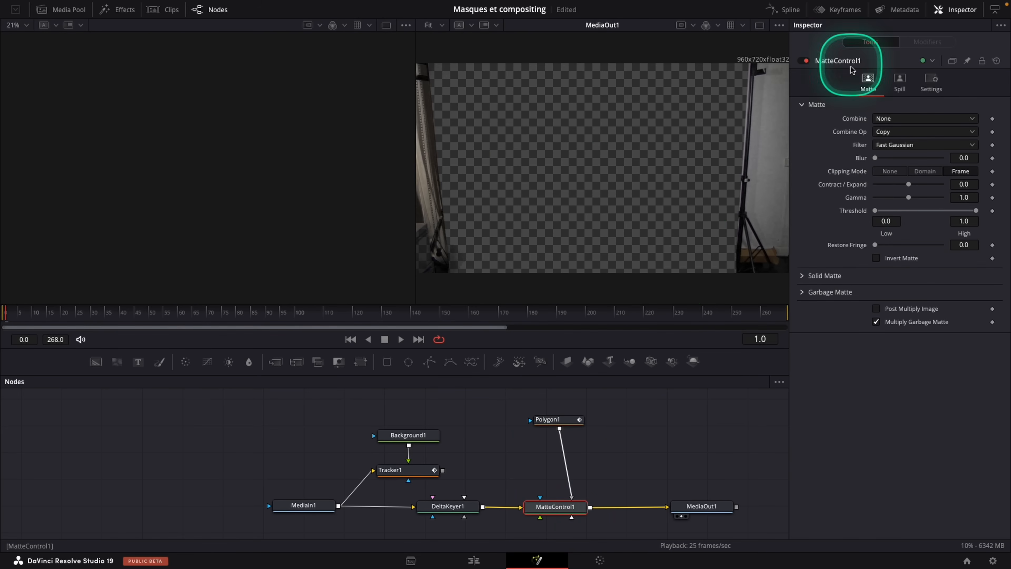
pyautogui.click(824, 293)
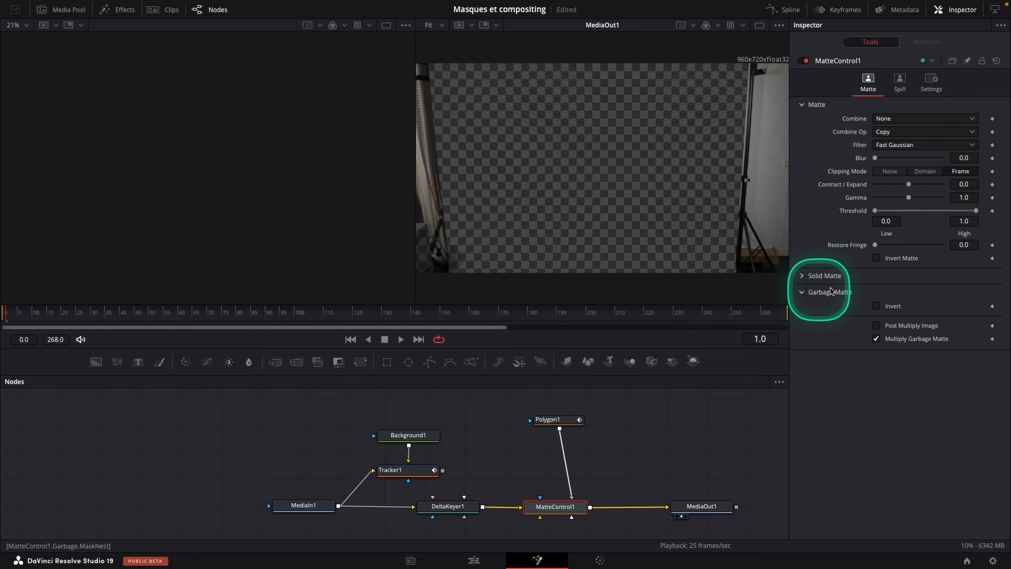
pyautogui.click(895, 308)
pyautogui.moveTo(323, 312); pyautogui.dragTo(25, 312)
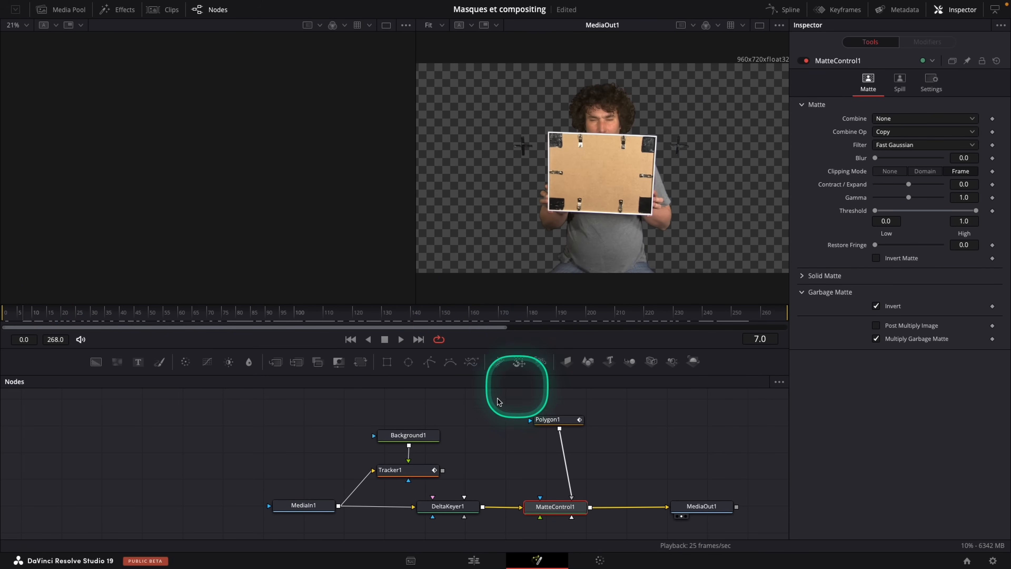
# Show Tracker1 in place of MediaOut1, set its Merge operation to FG over BG, and scrub to frame 136.
pyautogui.moveTo(411, 471); pyautogui.dragTo(512, 208)
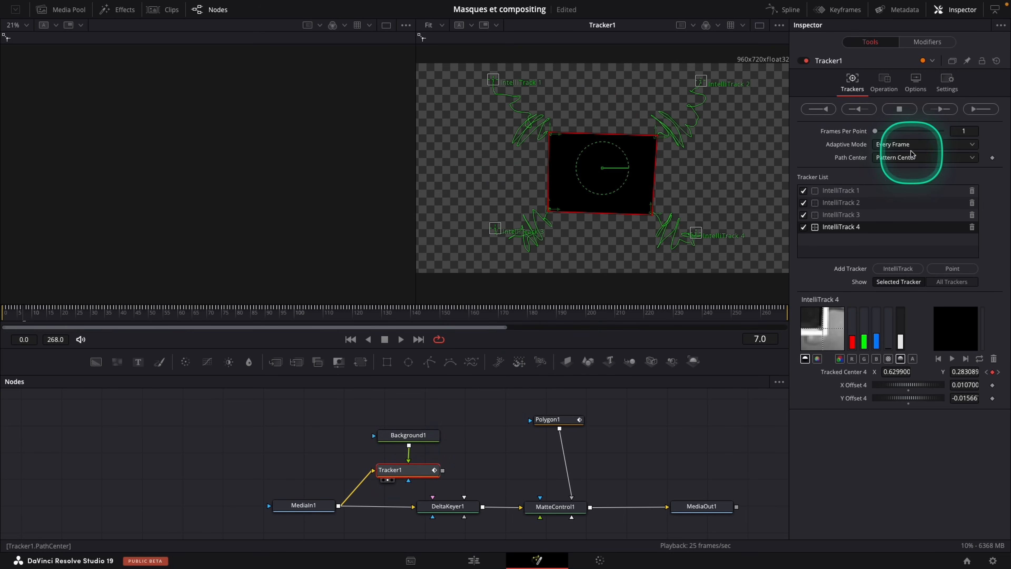
pyautogui.click(391, 469)
pyautogui.click(885, 80)
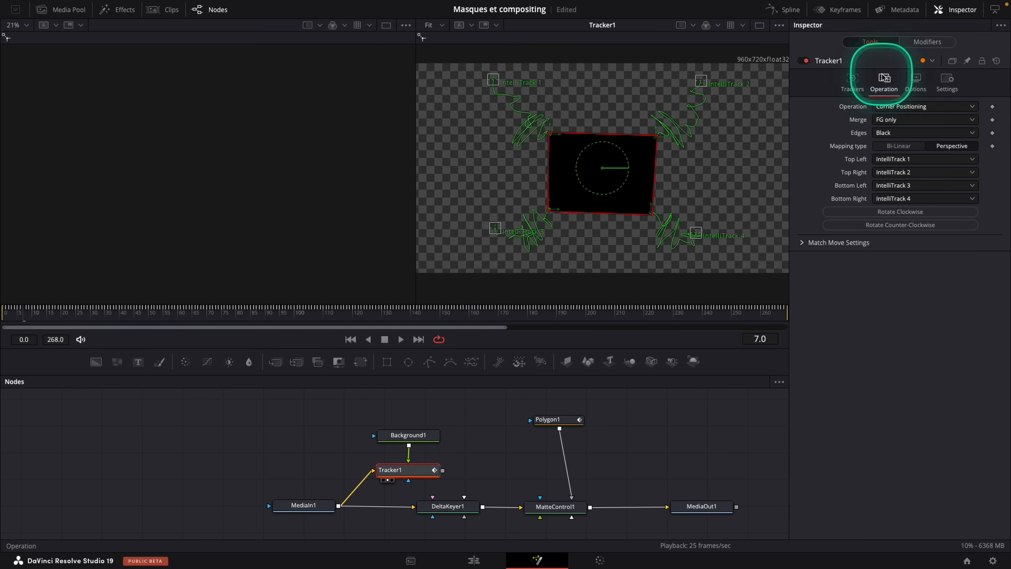
pyautogui.click(893, 121)
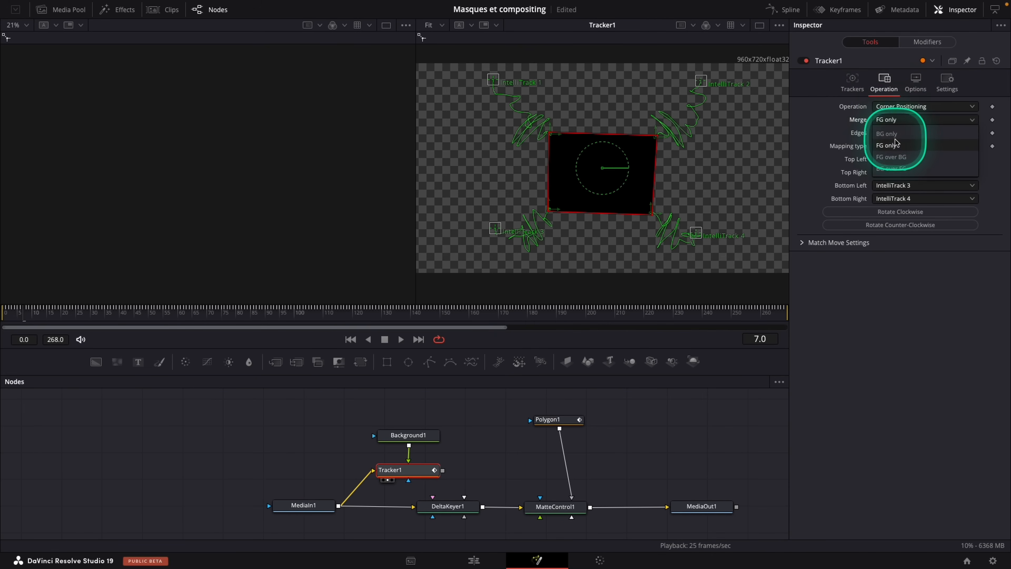
pyautogui.click(898, 157)
pyautogui.moveTo(136, 313); pyautogui.dragTo(388, 314)
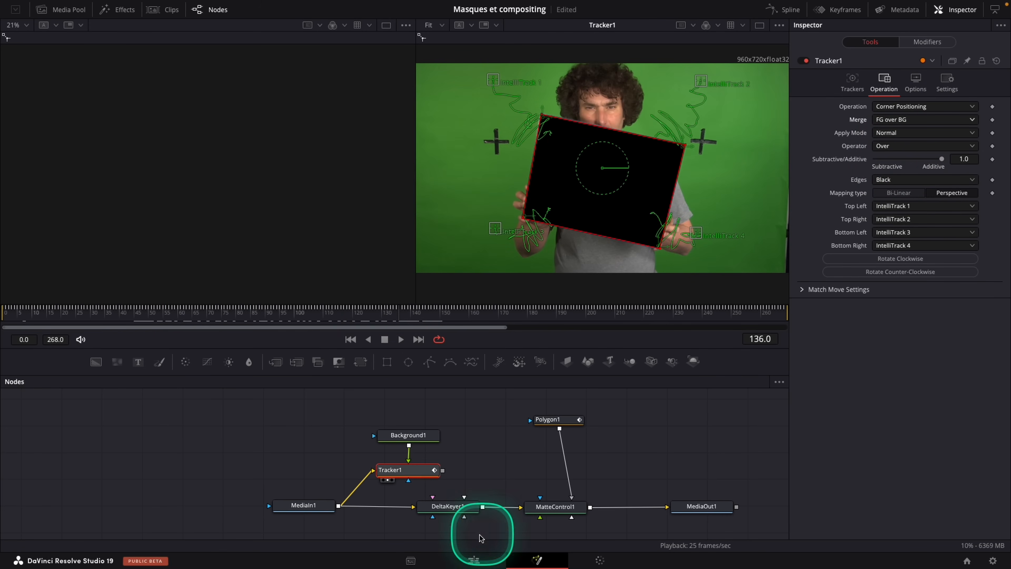
# Show DeltaKeyer1 in the empty viewer and examine its alpha channel closely for holes inside the board area.
pyautogui.click(454, 510)
pyautogui.moveTo(456, 513); pyautogui.dragTo(253, 169)
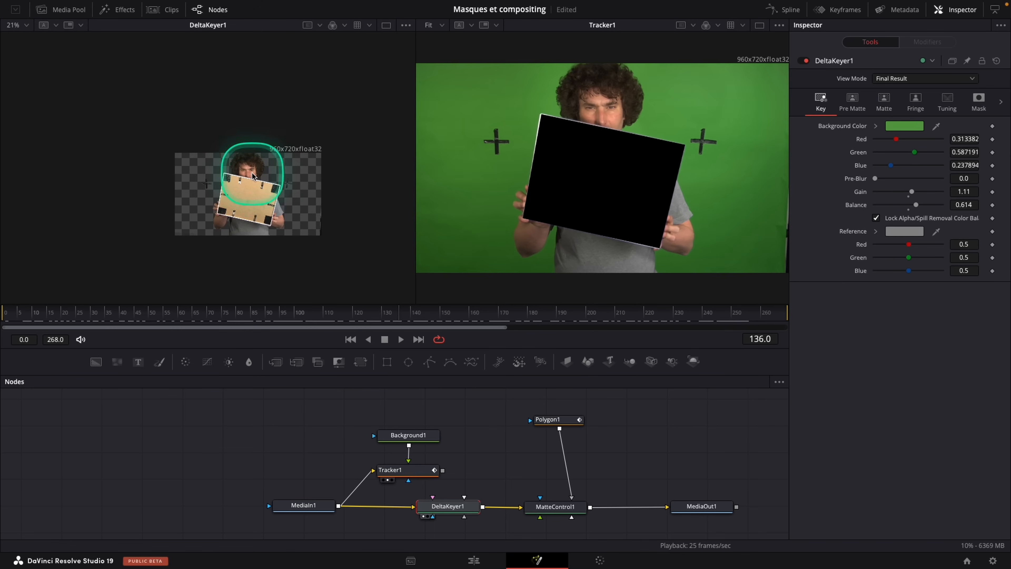
pyautogui.click(333, 24)
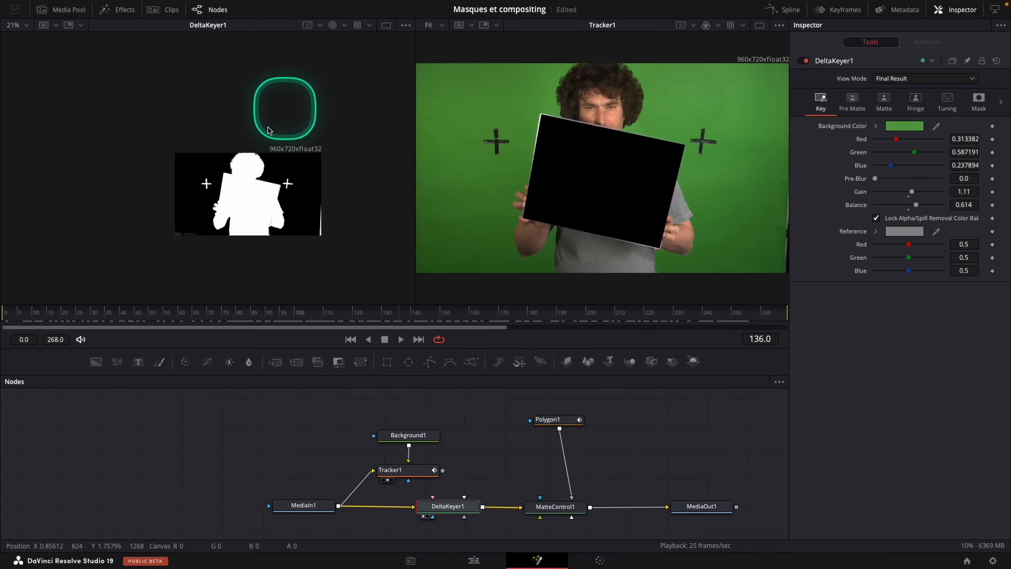
pyautogui.scroll(6, 279, 195)
pyautogui.scroll(3, 320, 235)
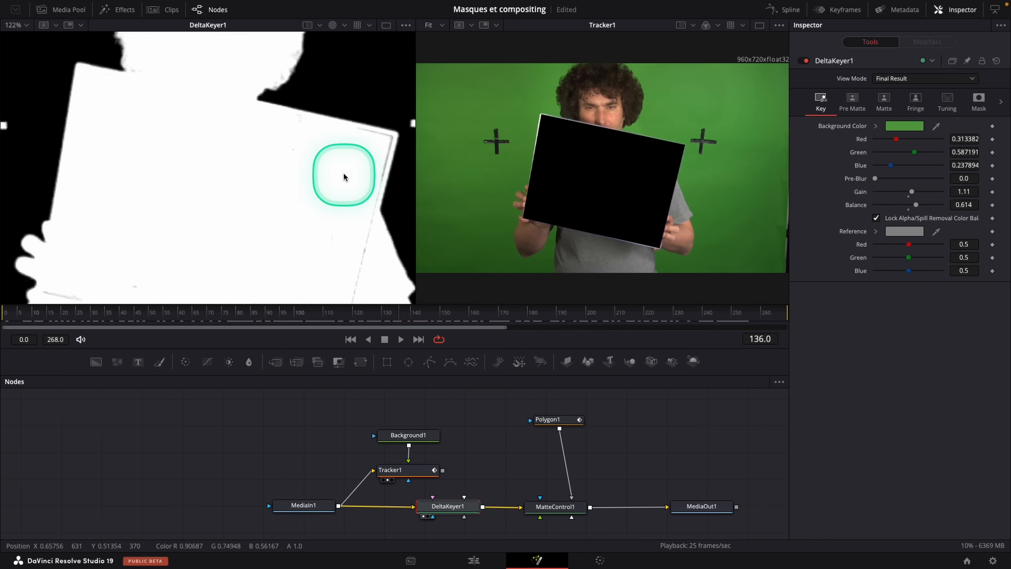
# Move Background1 and Tracker1 together slightly higher above DeltaKeyer1, and select MatteControl1.
pyautogui.moveTo(375, 410); pyautogui.dragTo(421, 465)
pyautogui.click(422, 465)
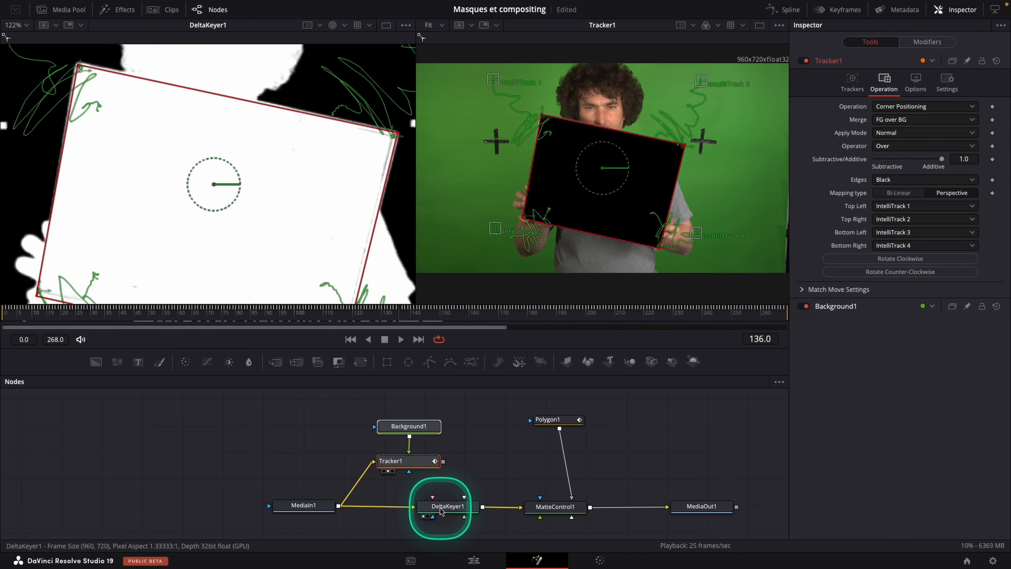
pyautogui.moveTo(441, 511)
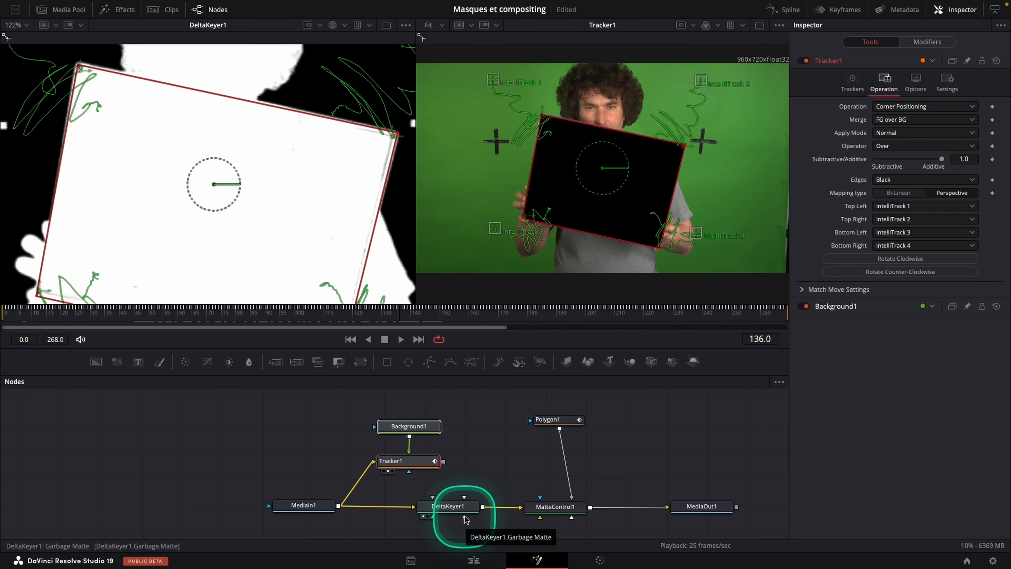
pyautogui.click(575, 512)
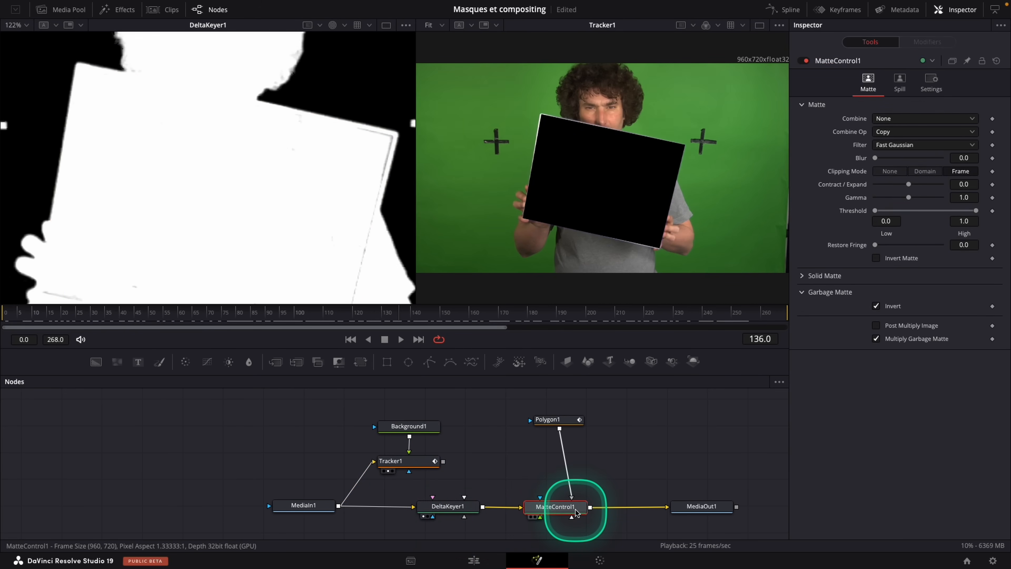
# Delete MatteControl1 and connect Polygon1 to the Garbage Matte input of DeltaKeyer1.
pyautogui.press('Delete')
pyautogui.moveTo(588, 423); pyautogui.dragTo(464, 518)
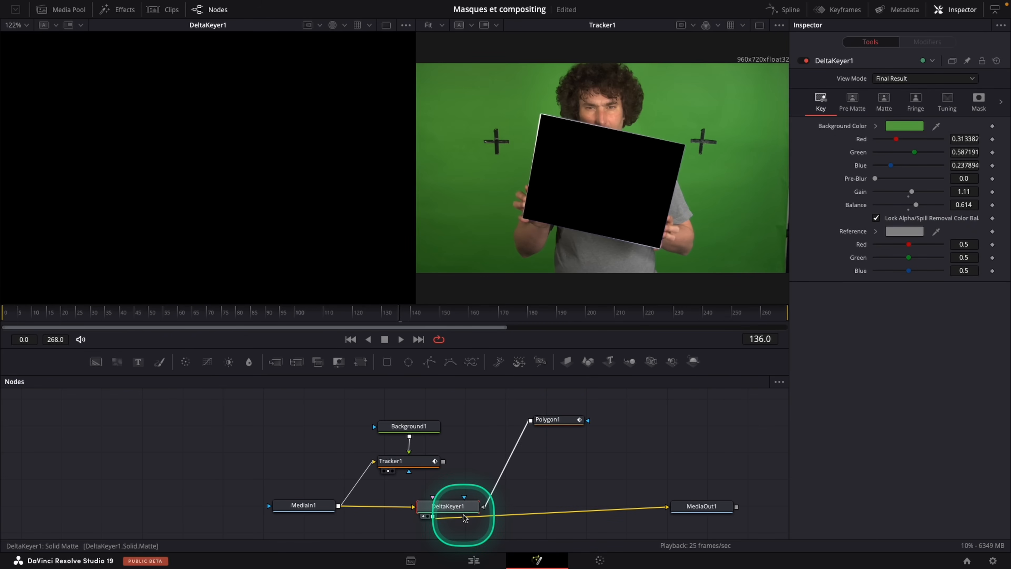
pyautogui.hotkey('ctrl', 'z')
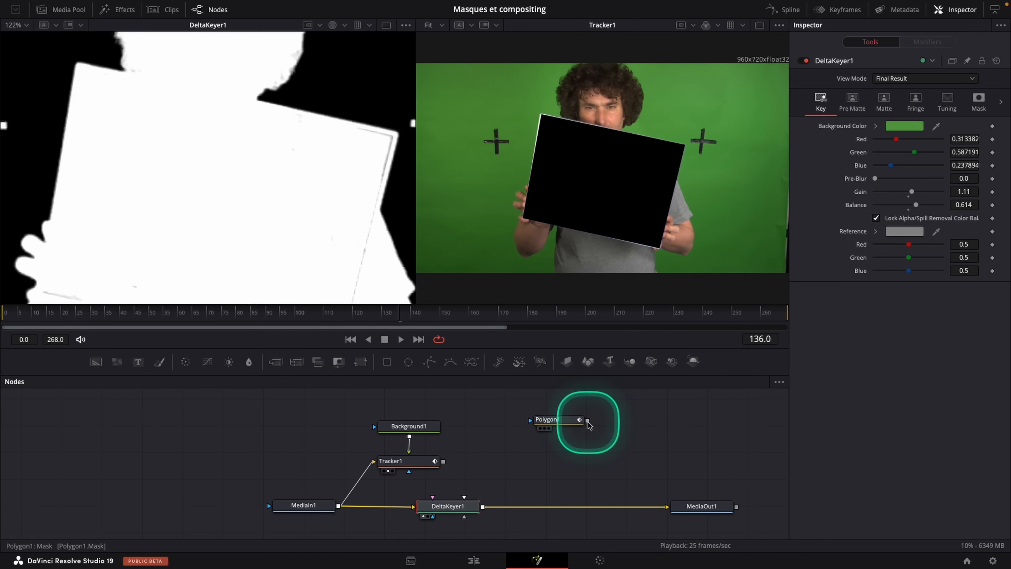
pyautogui.moveTo(638, 461); pyautogui.dragTo(444, 506)
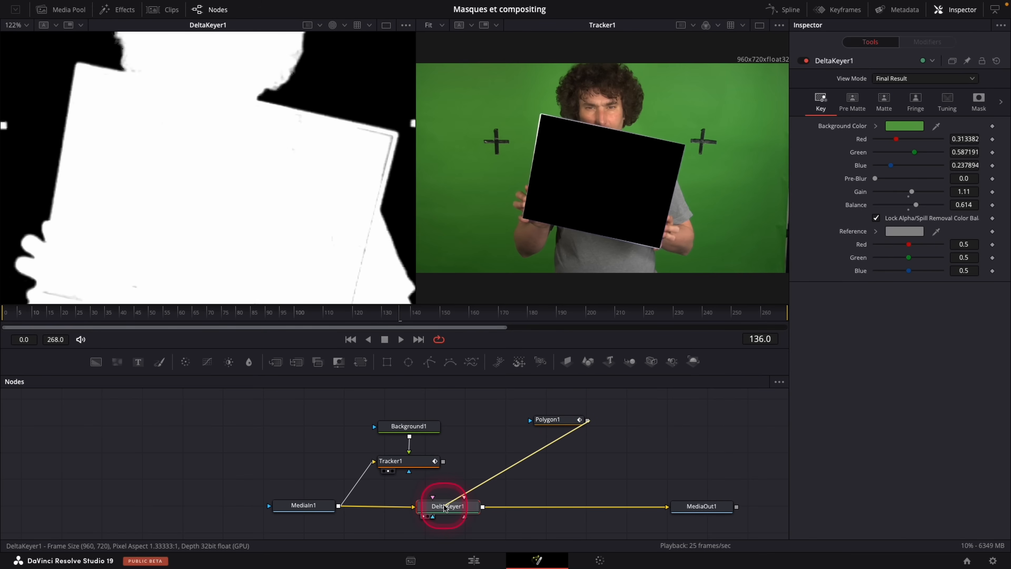
pyautogui.moveTo(444, 506); pyautogui.dragTo(445, 507)
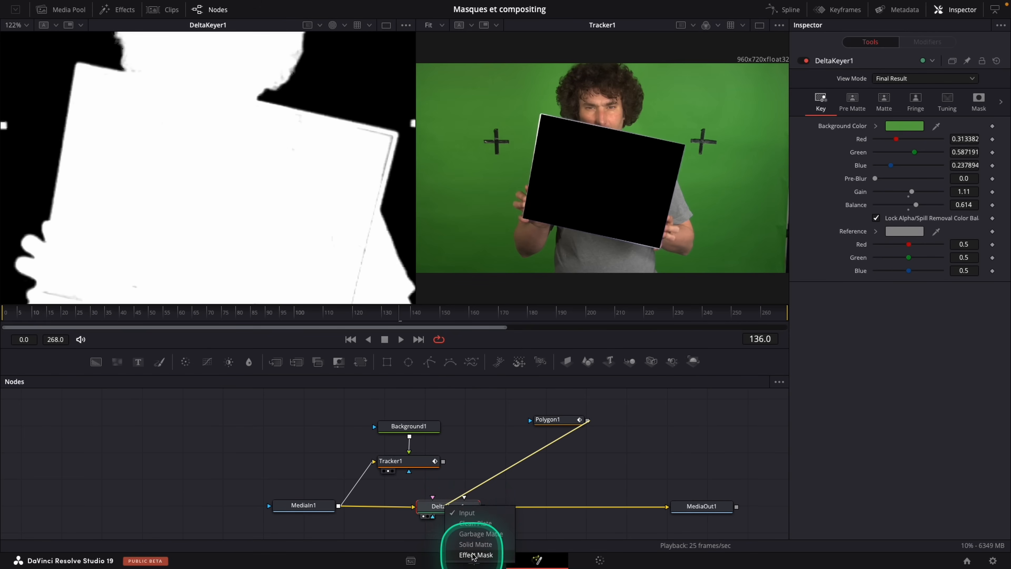
pyautogui.click(481, 534)
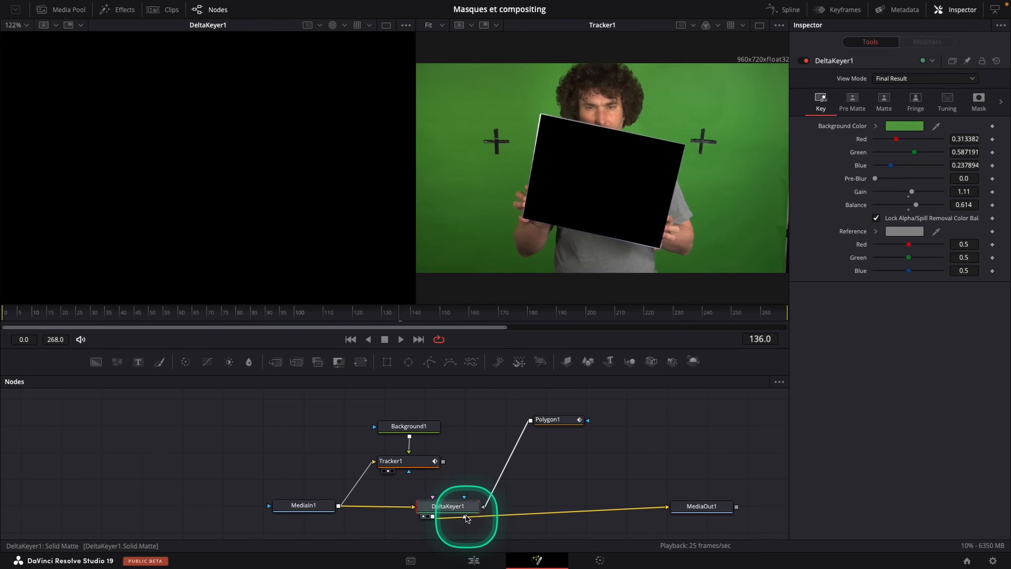
# Show DeltaKeyer1 in color, move it beneath Polygon1, and invert its garbage matte.
pyautogui.click(460, 511)
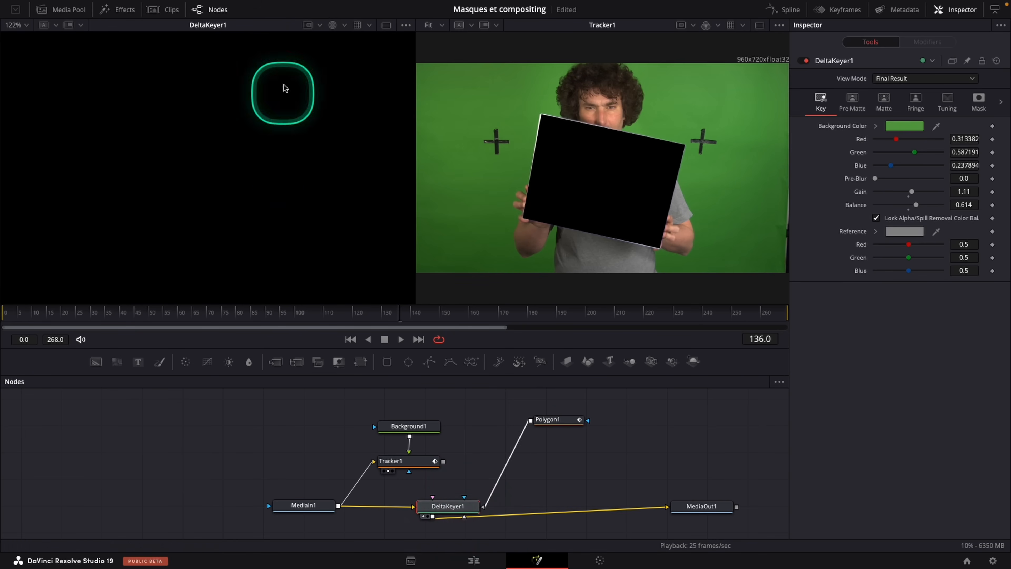
pyautogui.click(332, 25)
pyautogui.scroll(-5, 180, 192)
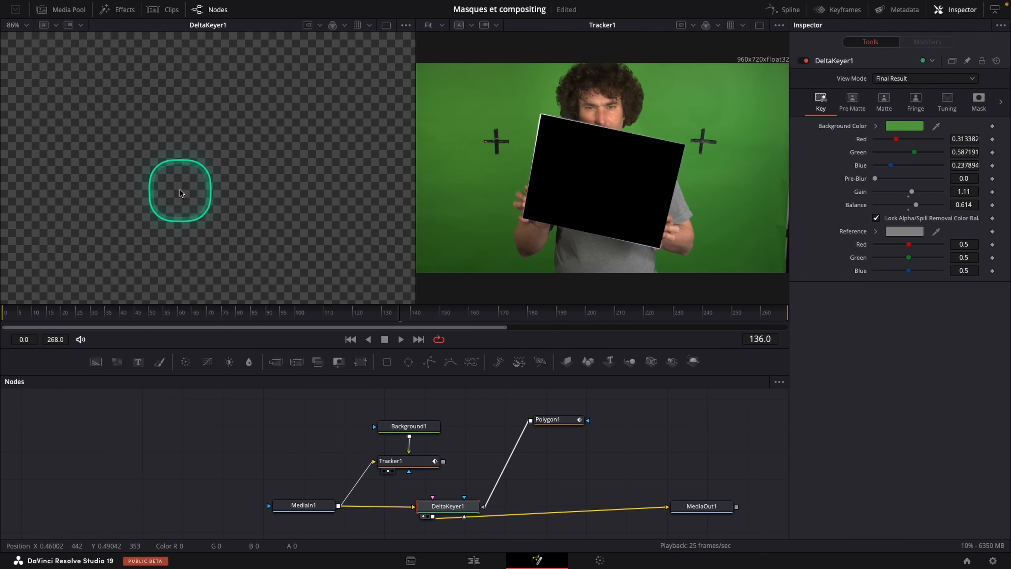
pyautogui.moveTo(452, 507); pyautogui.dragTo(552, 508)
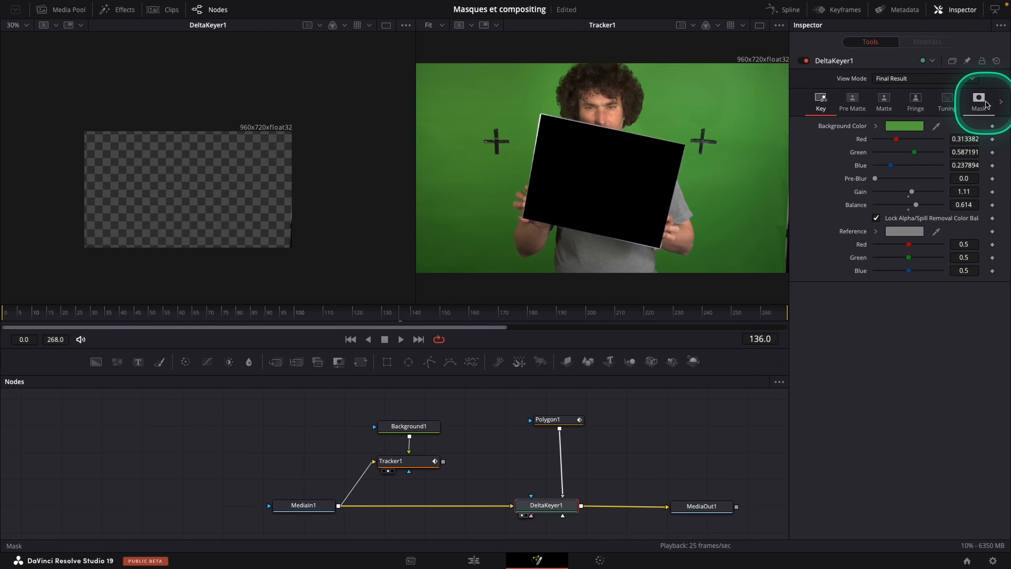
pyautogui.click(977, 108)
pyautogui.click(887, 250)
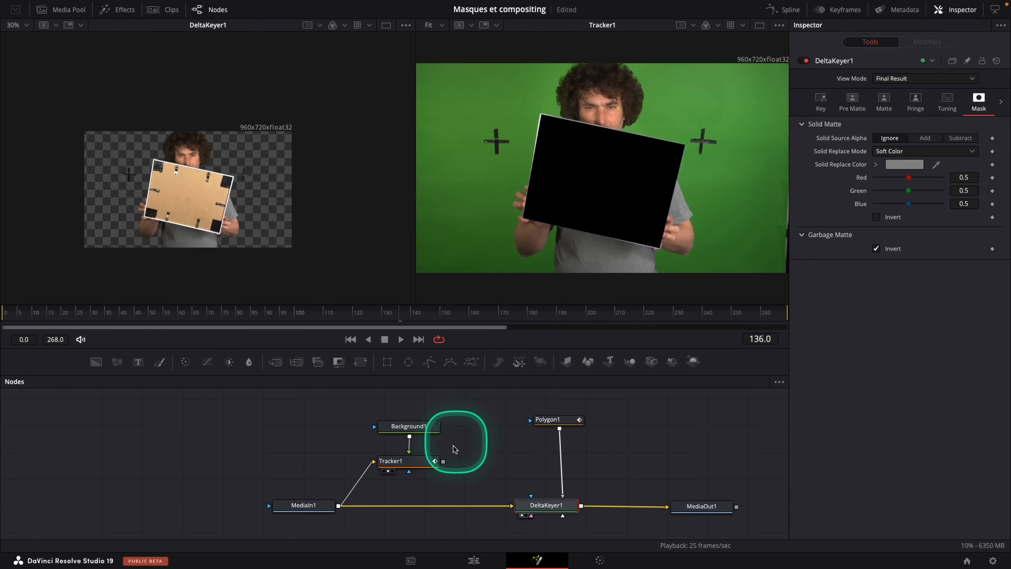
# Set Tracker1's Merge operation to FG only, show its alpha channel, and scrub to frame 142.
pyautogui.click(408, 468)
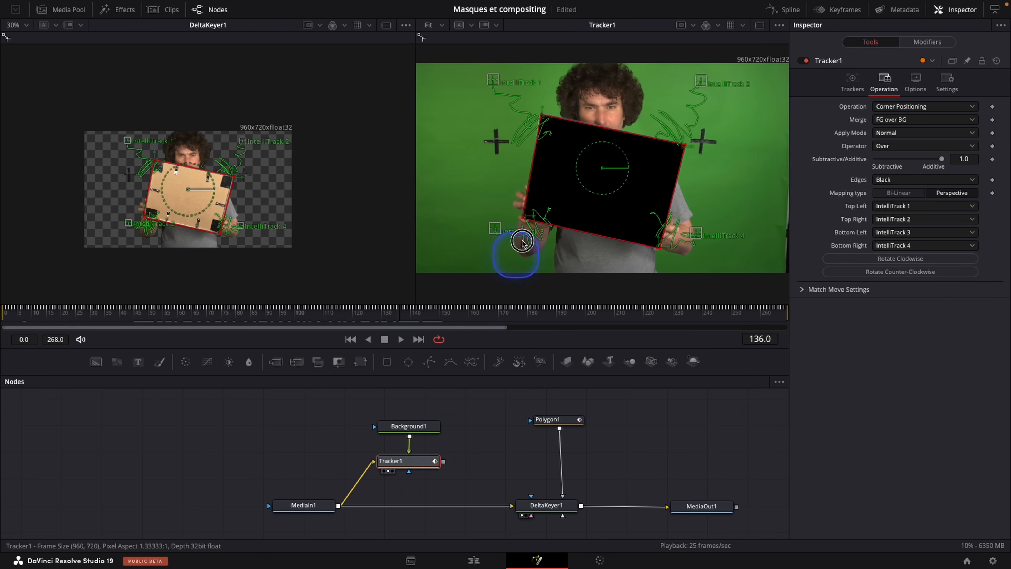
pyautogui.click(928, 119)
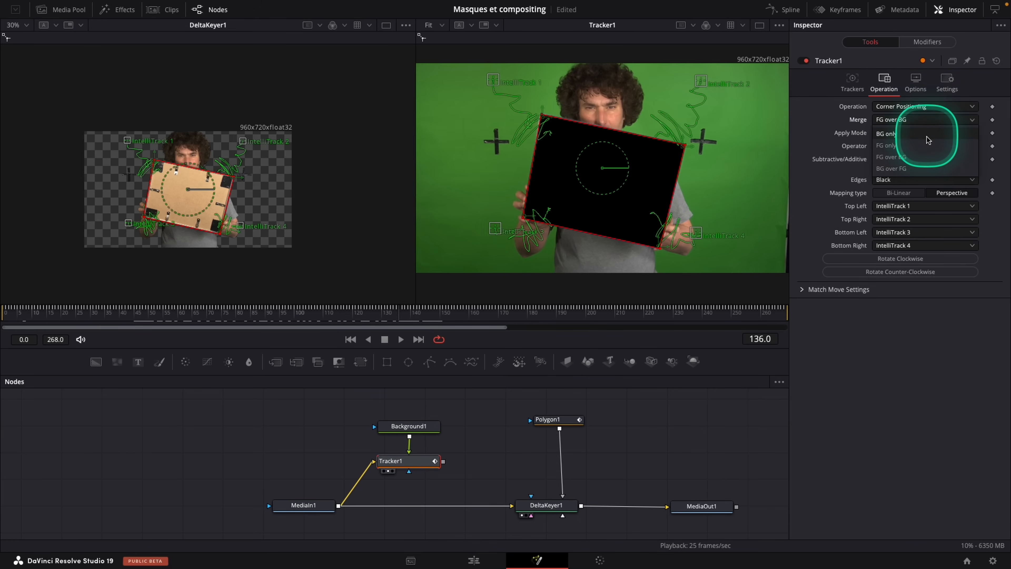
pyautogui.click(926, 144)
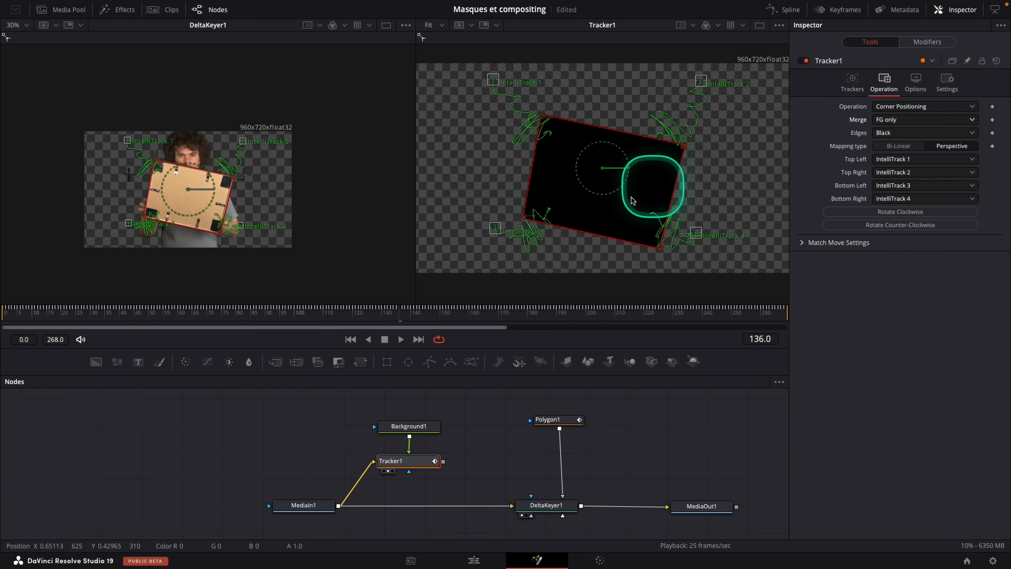
pyautogui.click(707, 26)
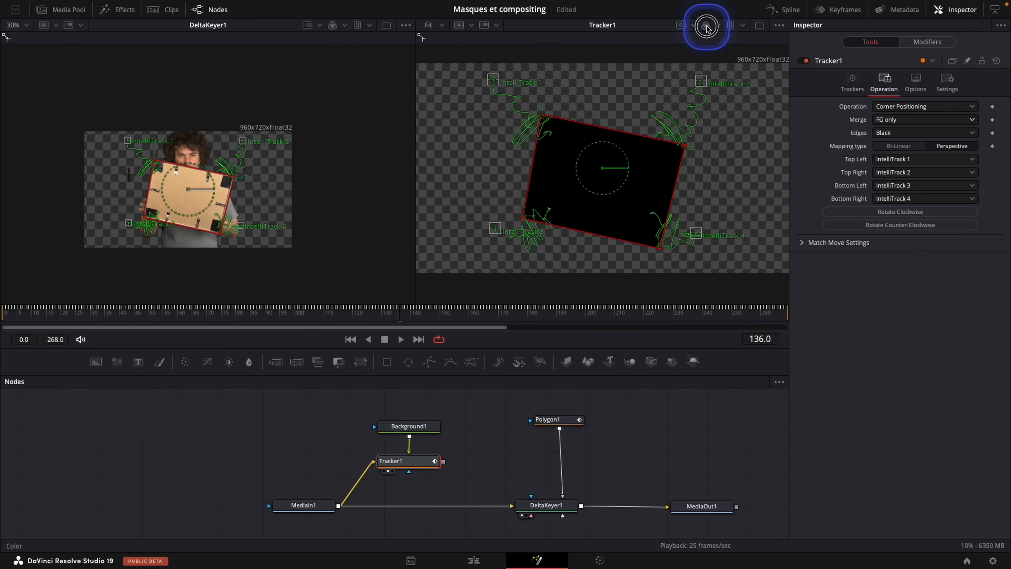
pyautogui.moveTo(243, 305); pyautogui.dragTo(417, 312)
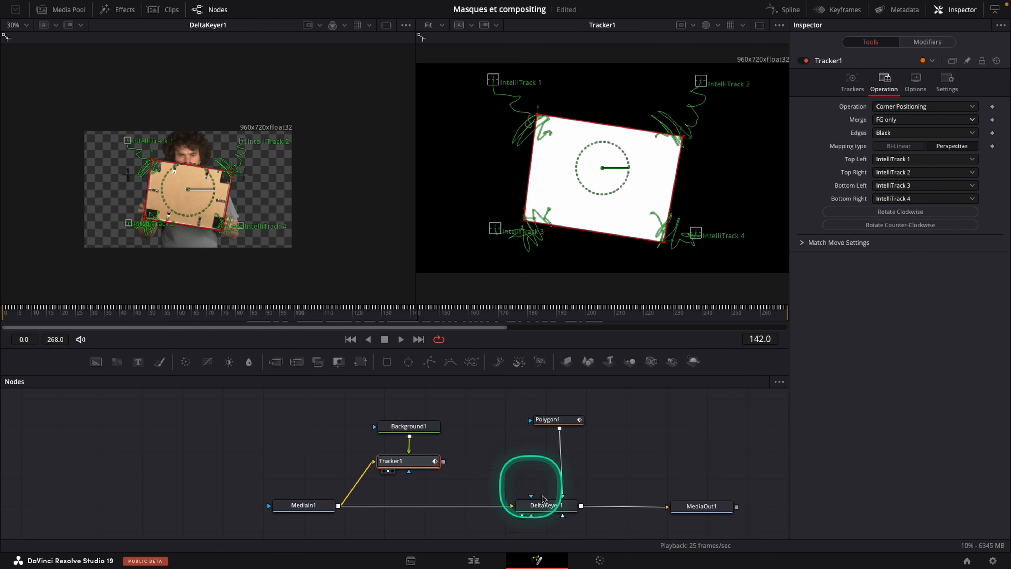
# Display DeltaKeyer1's alpha channel and connect Tracker1 to its Solid Matte input to fill the holes in the board.
pyautogui.click(546, 506)
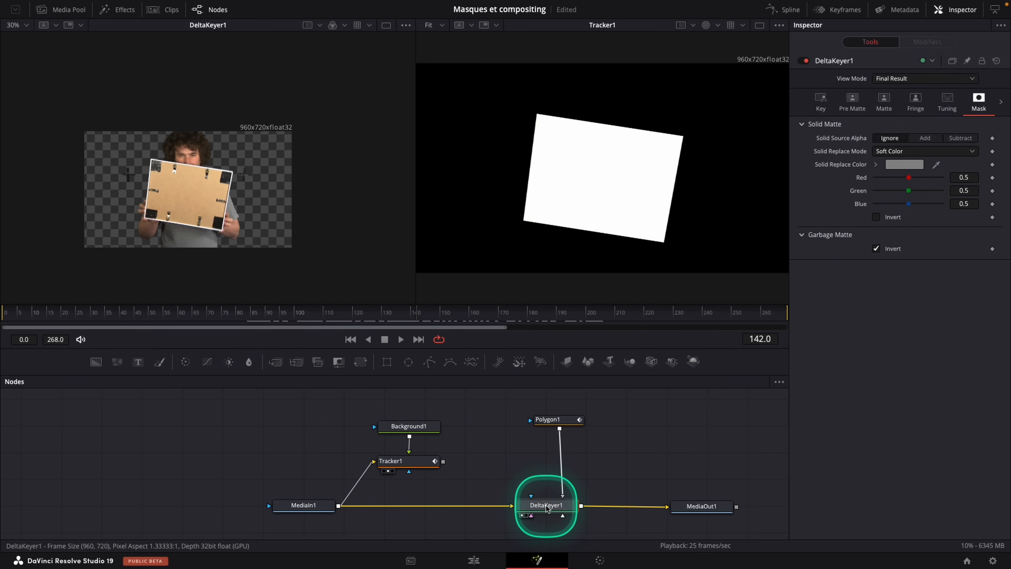
pyautogui.click(339, 34)
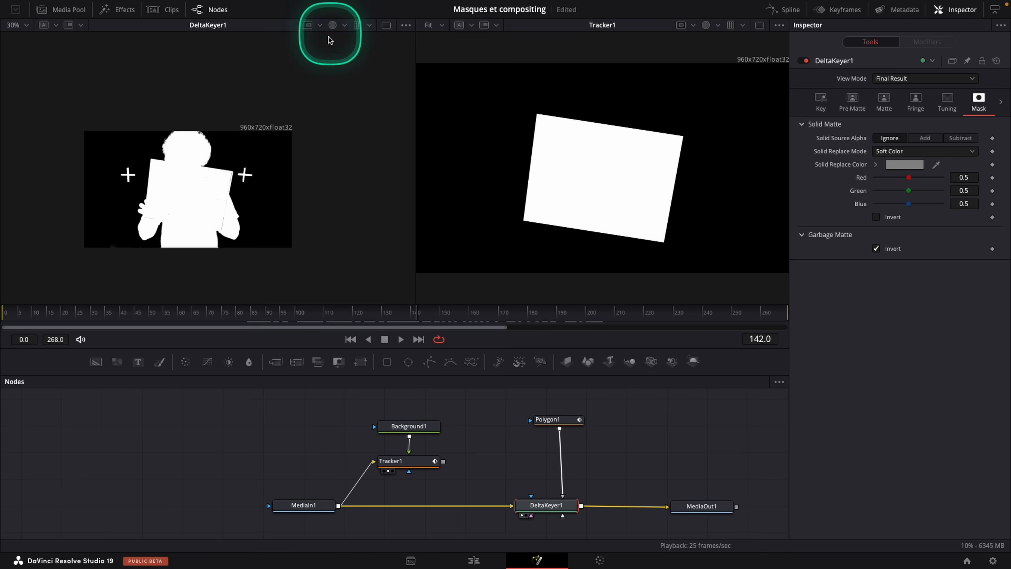
pyautogui.scroll(8, 208, 185)
pyautogui.scroll(-3, 206, 170)
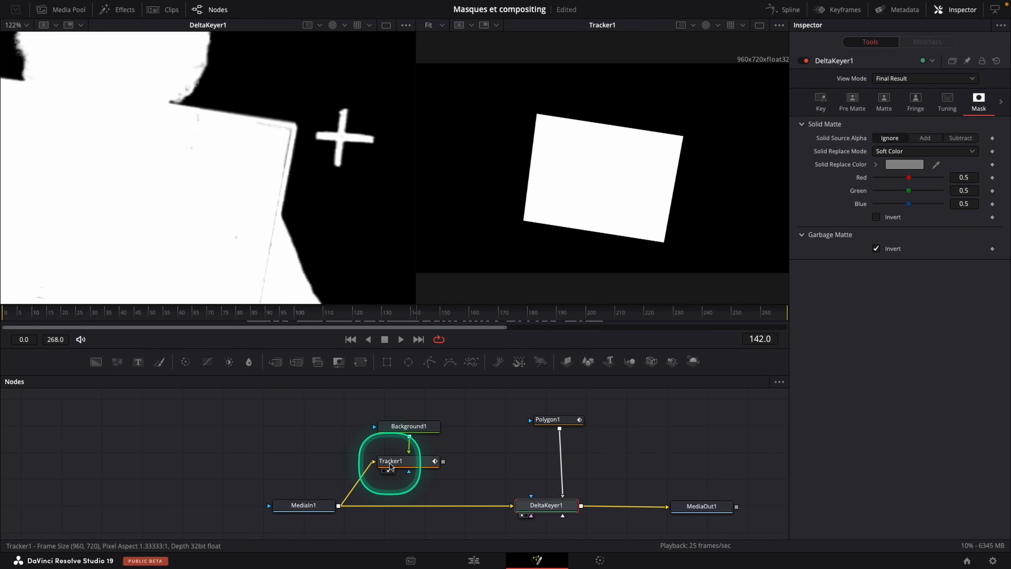
pyautogui.moveTo(444, 461); pyautogui.dragTo(539, 503)
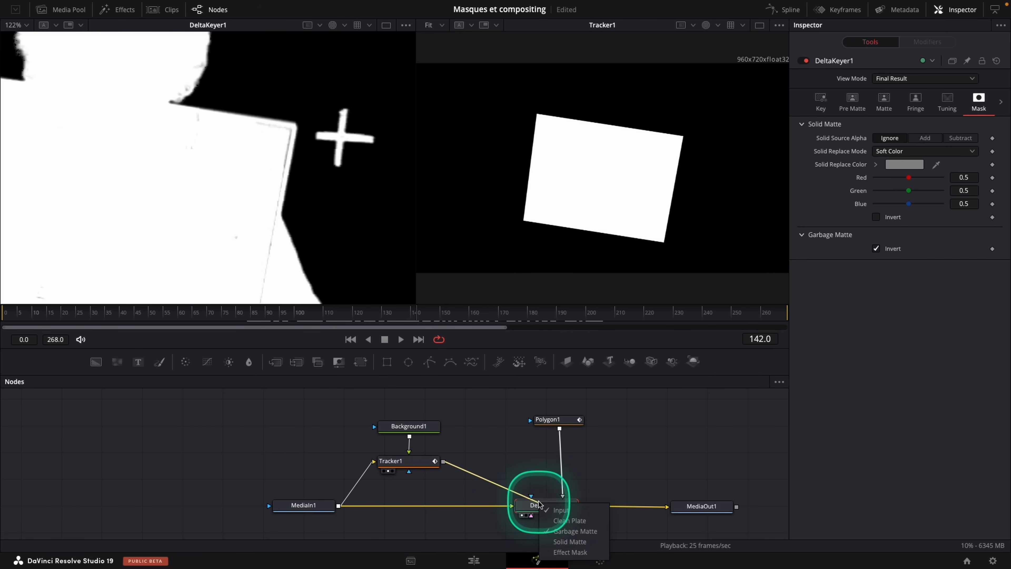
pyautogui.click(567, 542)
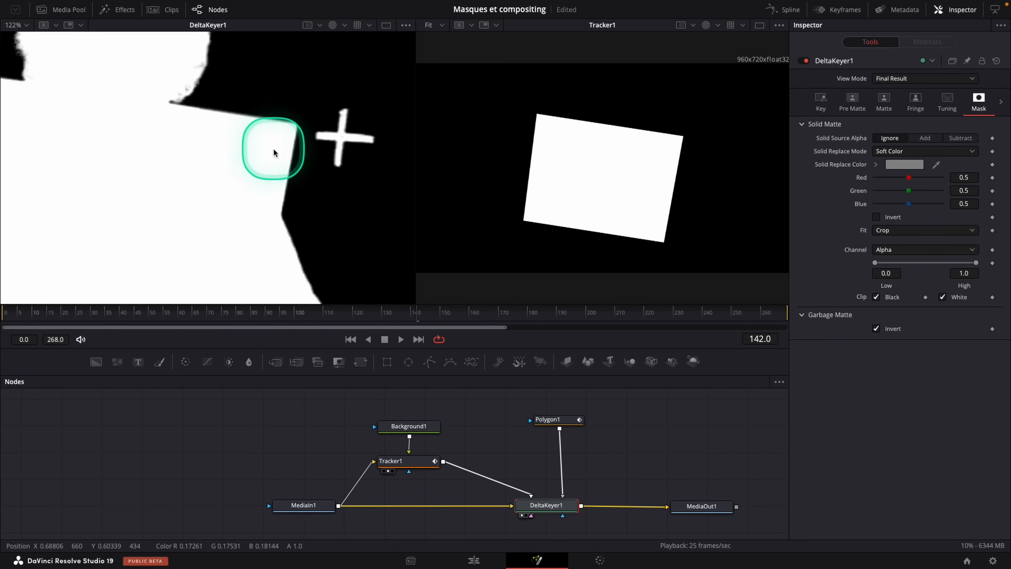
pyautogui.scroll(-5, 109, 251)
pyautogui.moveTo(110, 251); pyautogui.dragTo(215, 197)
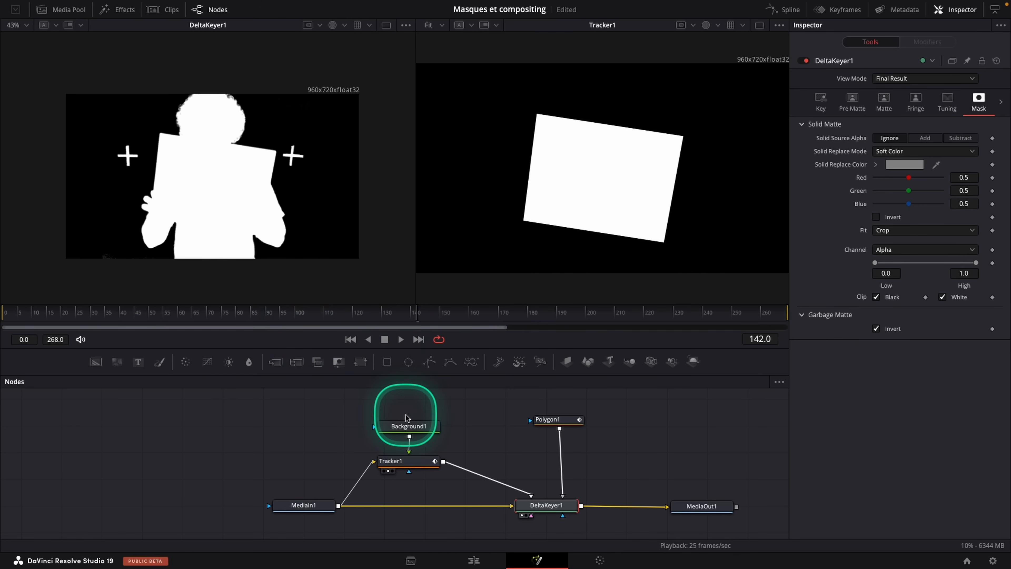
# Move Polygon1 slightly to the right above DeltaKeyer1 and deselect all nodes in the empty area above Background1.
pyautogui.scroll(-3, 494, 420)
pyautogui.moveTo(495, 419); pyautogui.dragTo(499, 445)
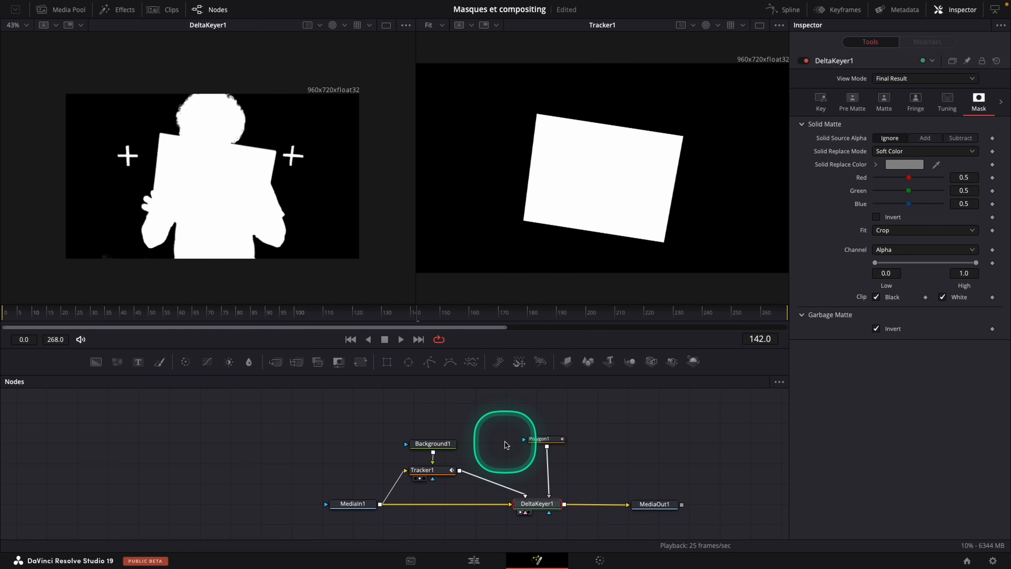
pyautogui.click(546, 439)
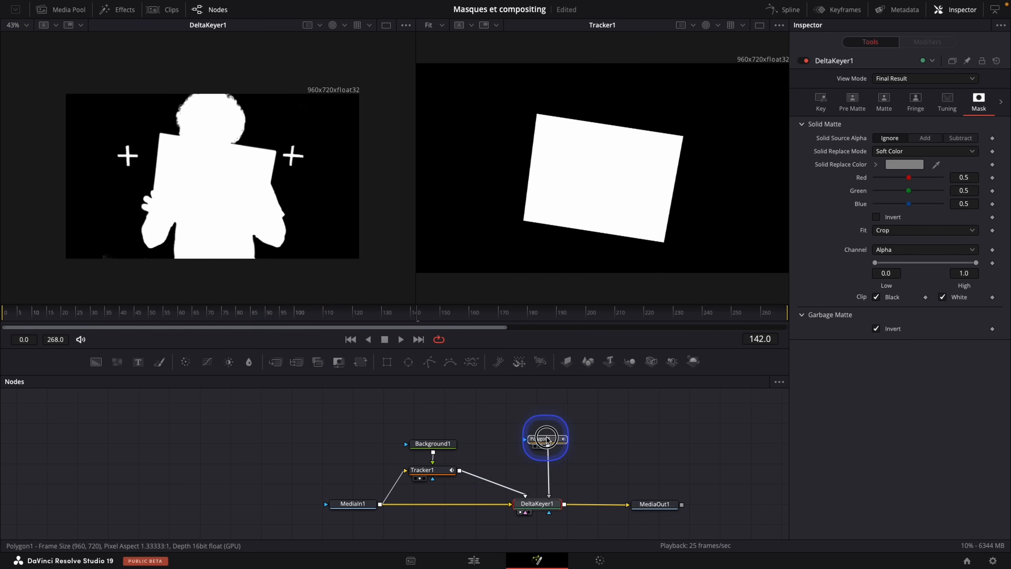
pyautogui.click(562, 438)
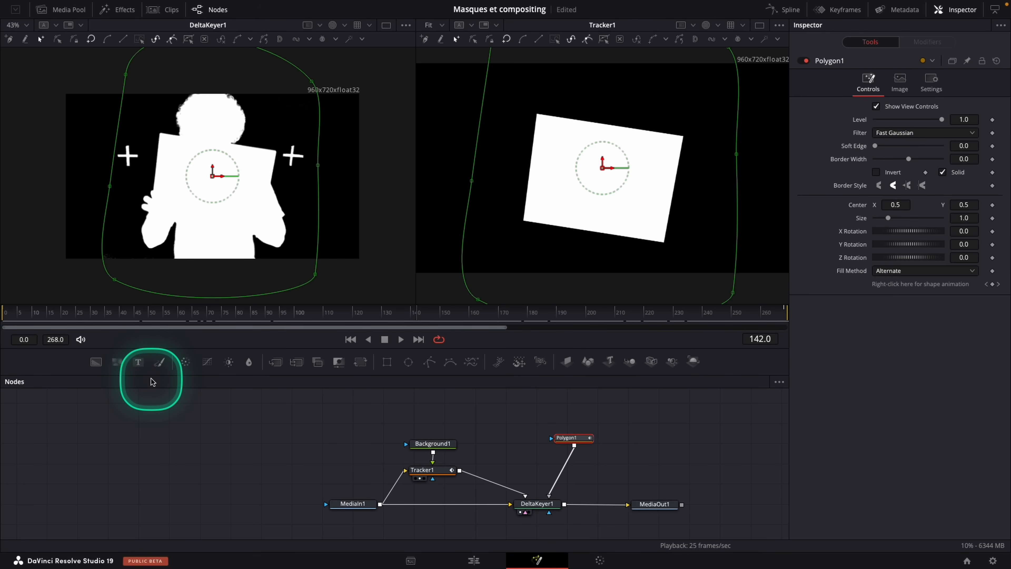
pyautogui.click(391, 422)
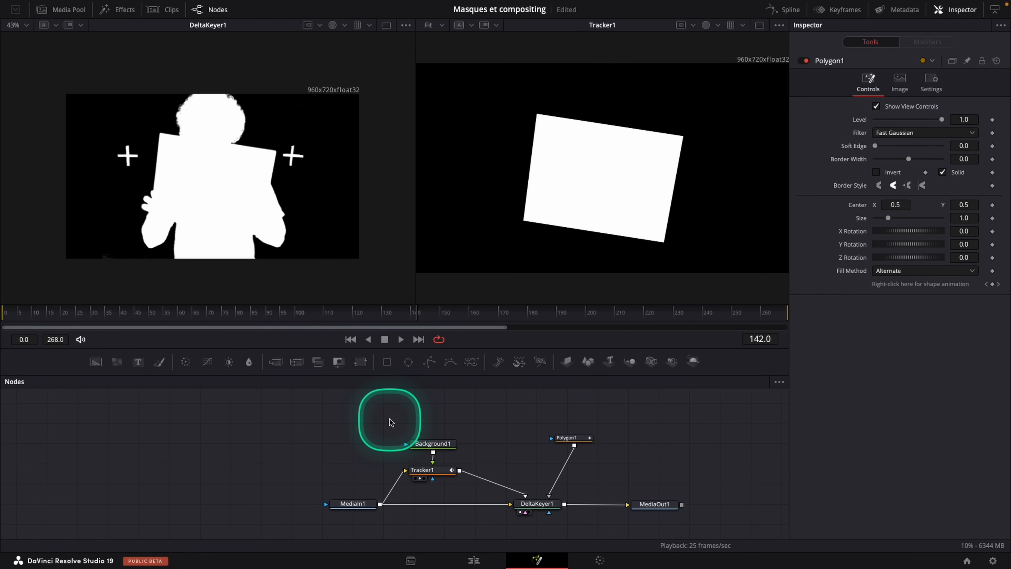
# Add a Planar Tracker node fed by MediaIn1 and show its color image in the viewer in place of DeltaKeyer1.
pyautogui.hotkey('shift', 'space')
pyautogui.write('pl')
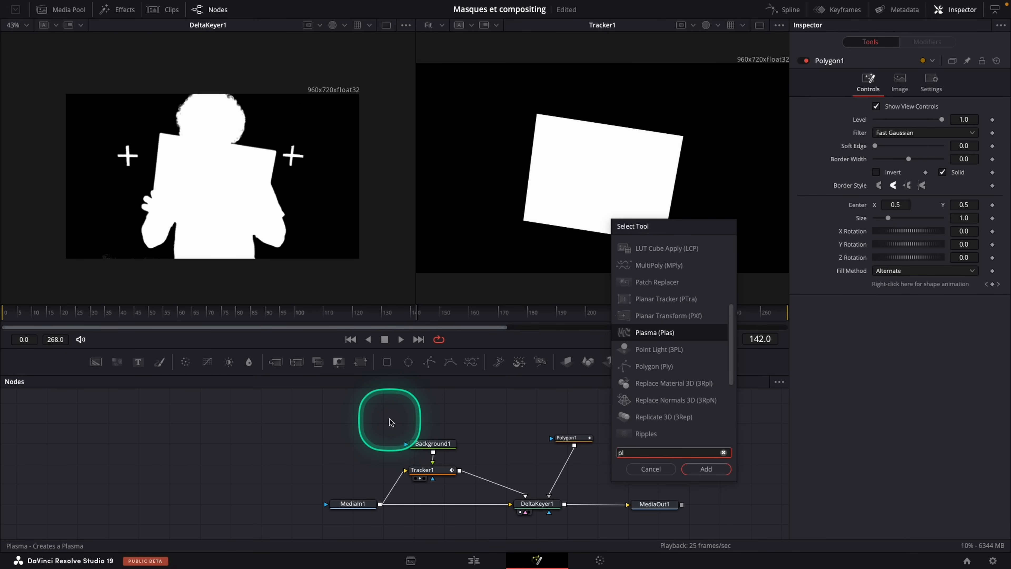
pyautogui.write('a')
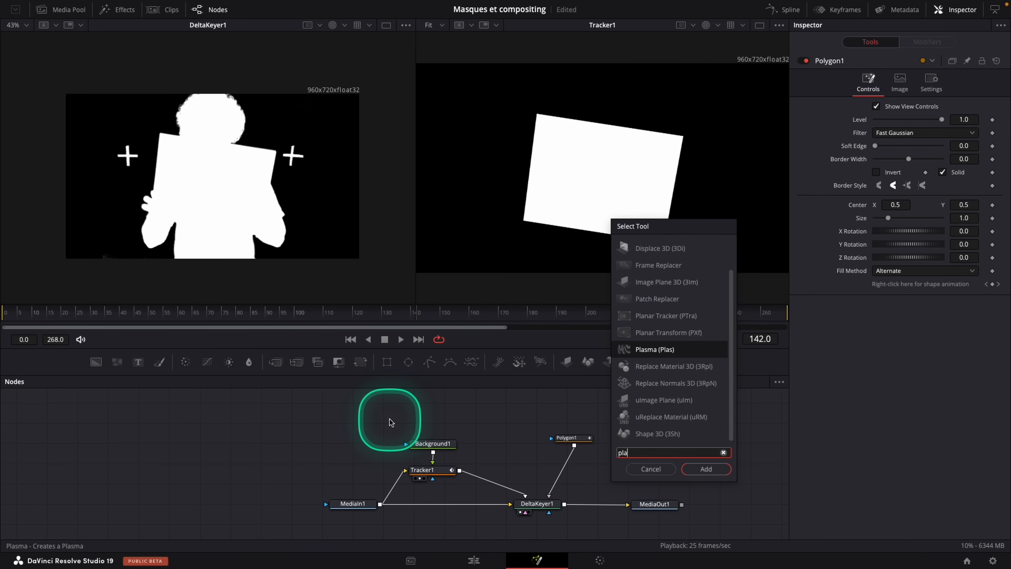
pyautogui.write('na')
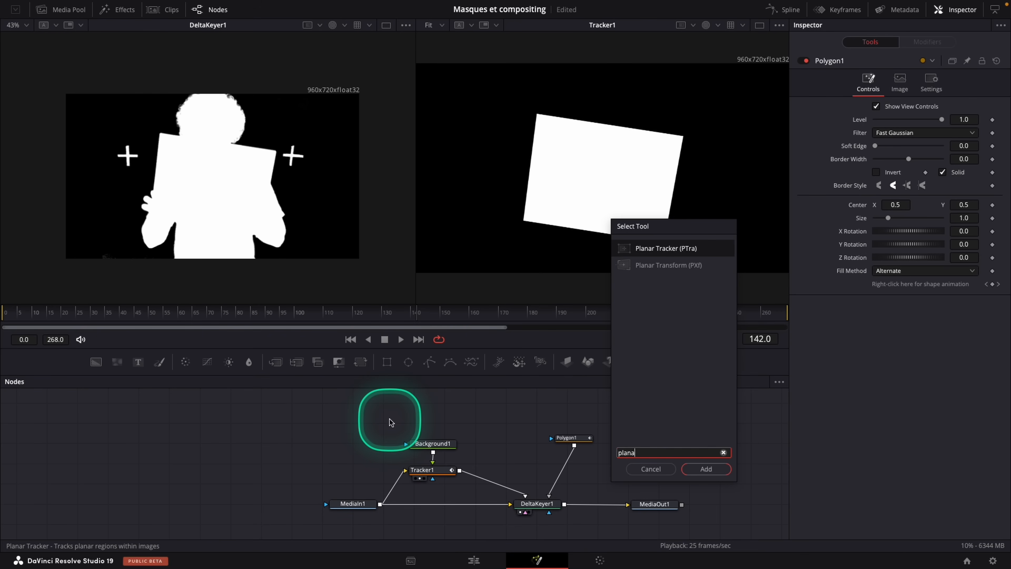
pyautogui.press('Return')
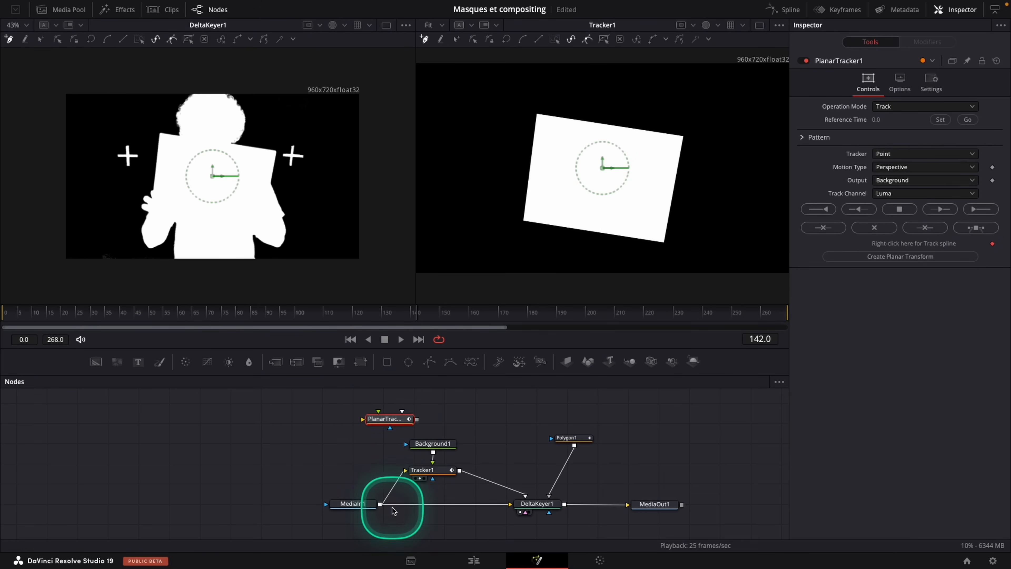
pyautogui.moveTo(379, 506); pyautogui.dragTo(277, 197)
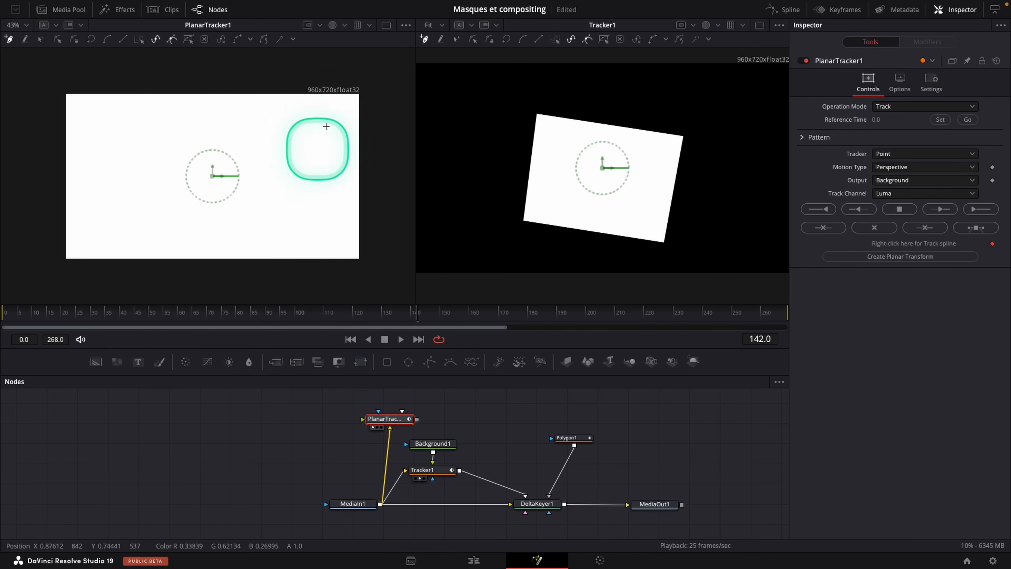
pyautogui.click(332, 26)
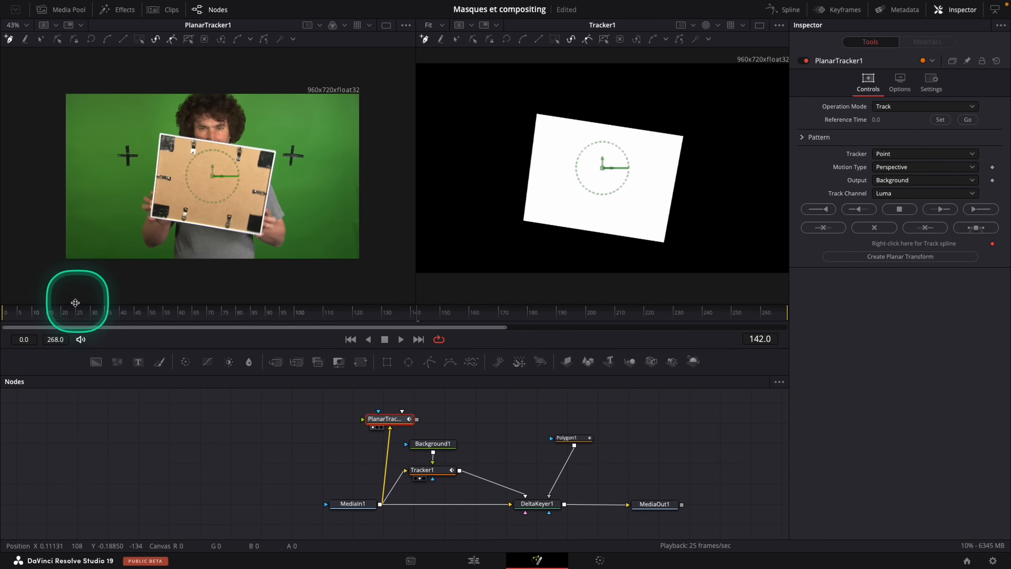
# Go to frame 0 and set it as PlanarTracker1's reference time.
pyautogui.click(40, 314)
pyautogui.moveTo(40, 314); pyautogui.dragTo(2, 314)
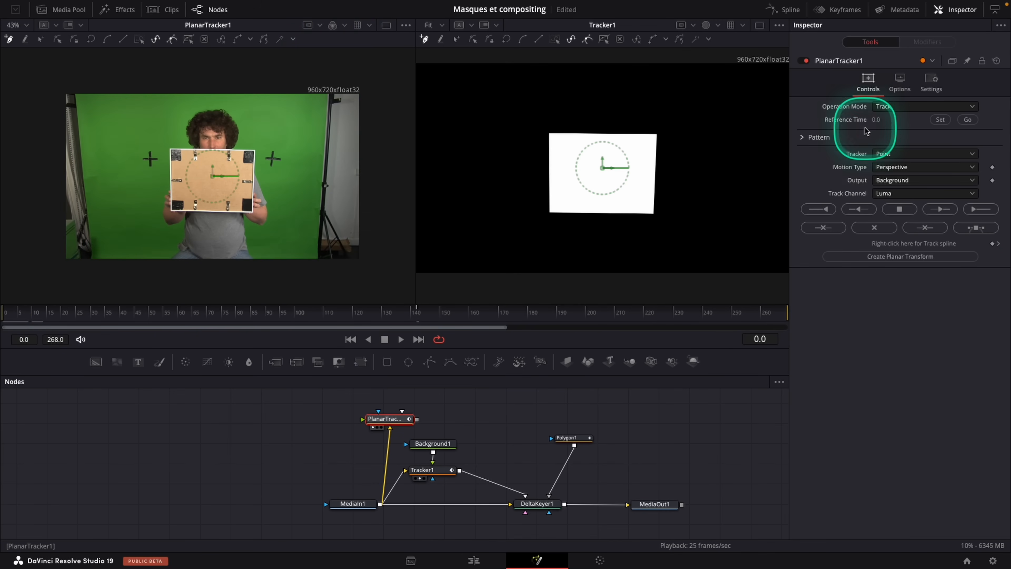
pyautogui.click(940, 120)
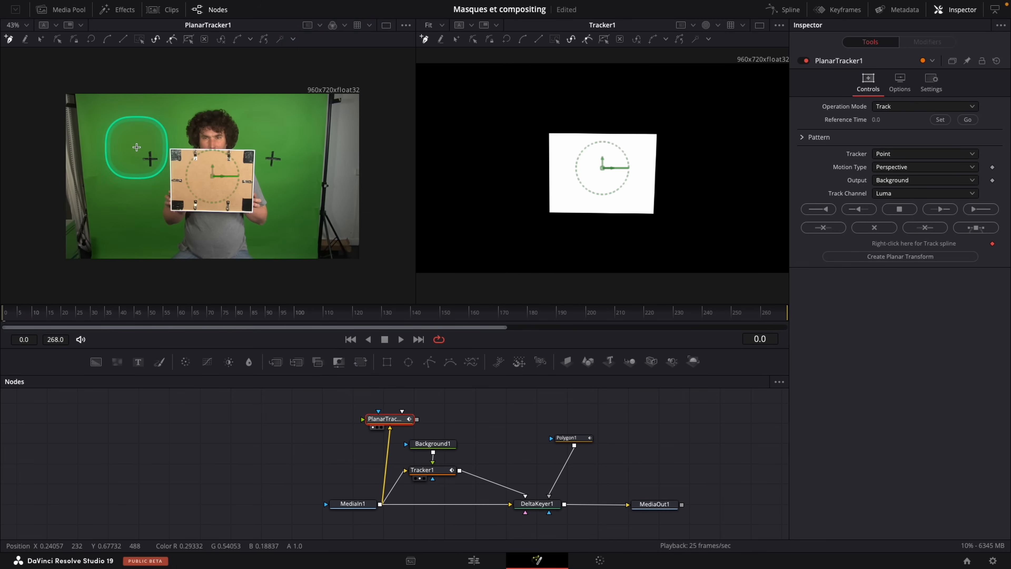
# Draw a closed cross-shaped tracking pattern around the wall cross beside the left edge of the board on PlanarTracker1.
pyautogui.scroll(5, 139, 157)
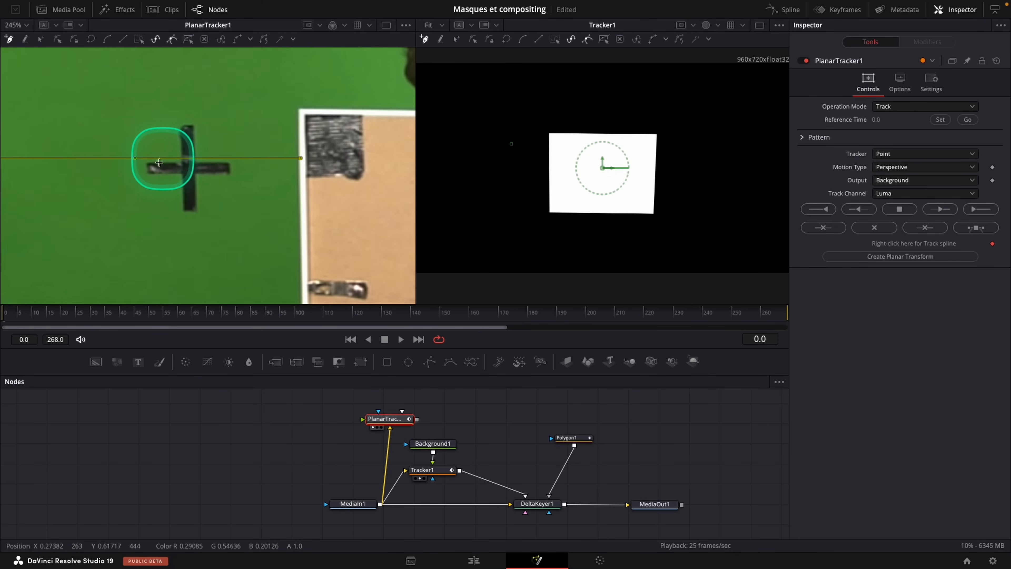
pyautogui.click(135, 183)
pyautogui.click(178, 222)
pyautogui.click(207, 192)
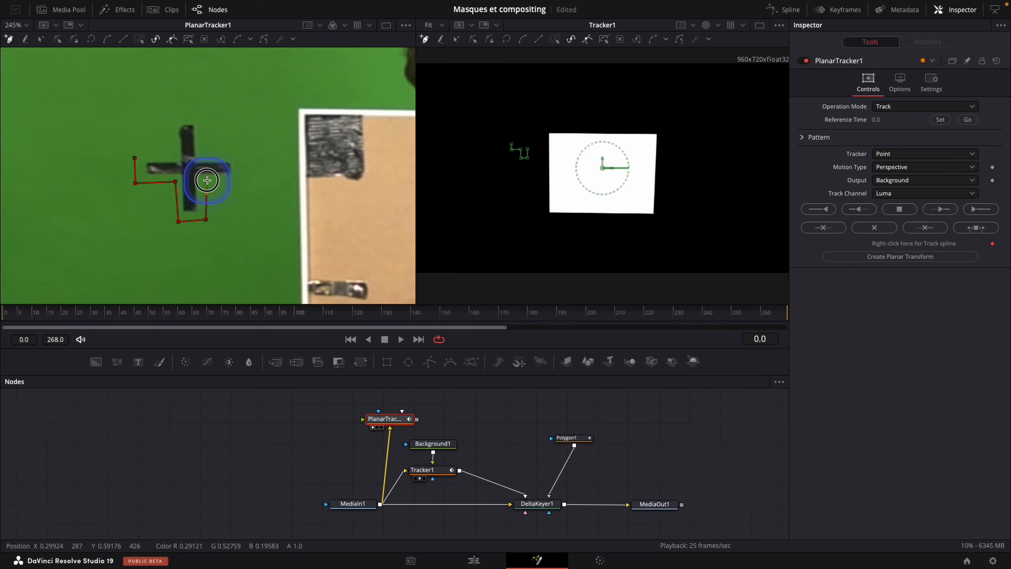
pyautogui.click(240, 152)
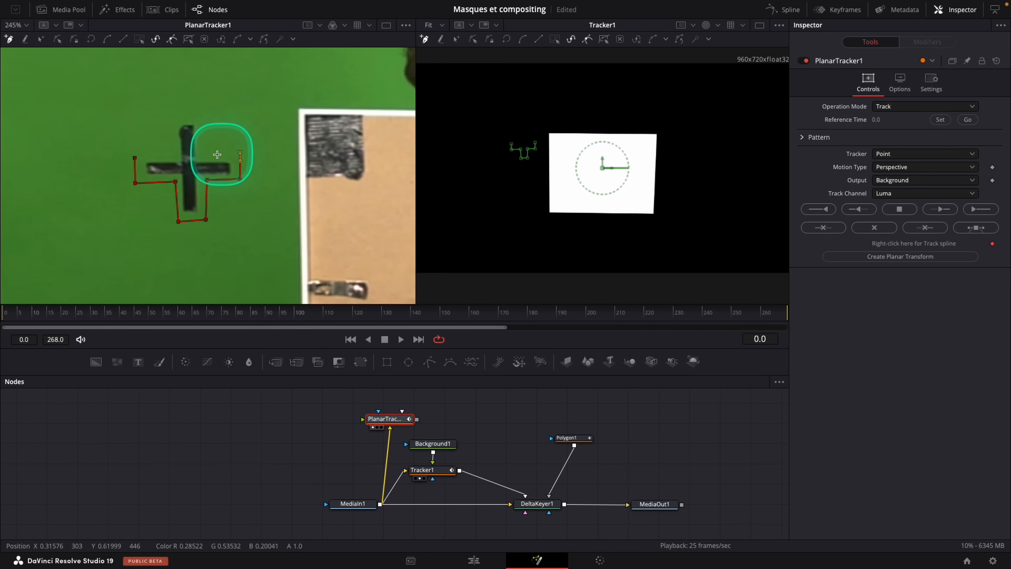
pyautogui.click(202, 116)
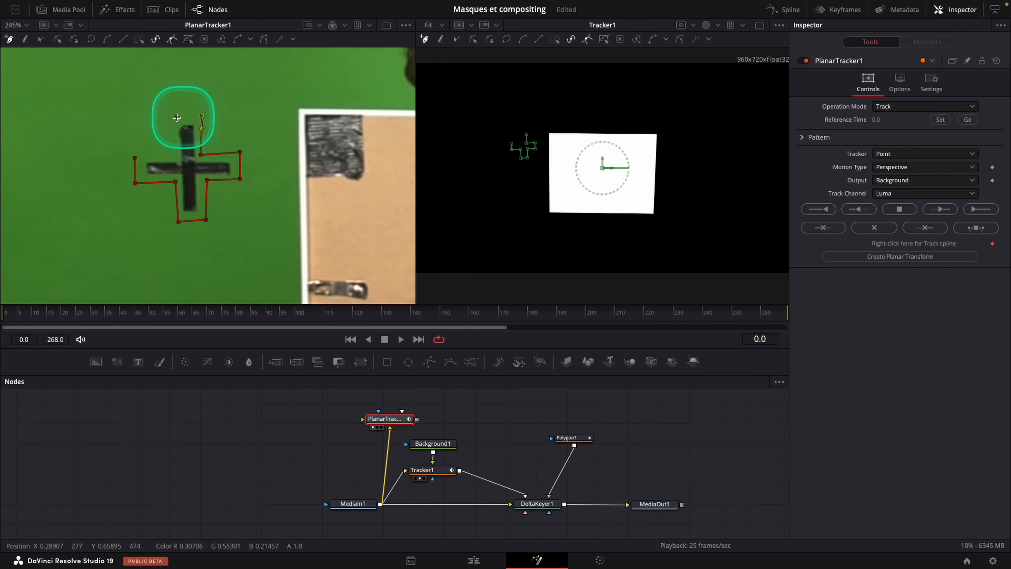
pyautogui.click(169, 118)
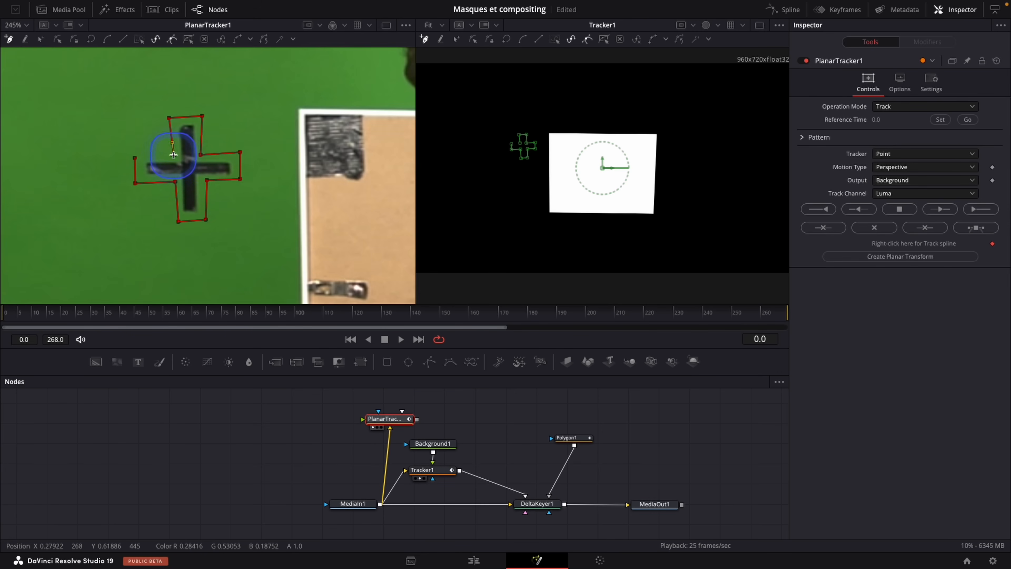
pyautogui.click(135, 158)
# Tighten the pattern's inner and right-hand corners around the cross and planar-track it forward to the last frame.
pyautogui.moveTo(175, 157); pyautogui.dragTo(171, 155)
pyautogui.click(200, 156)
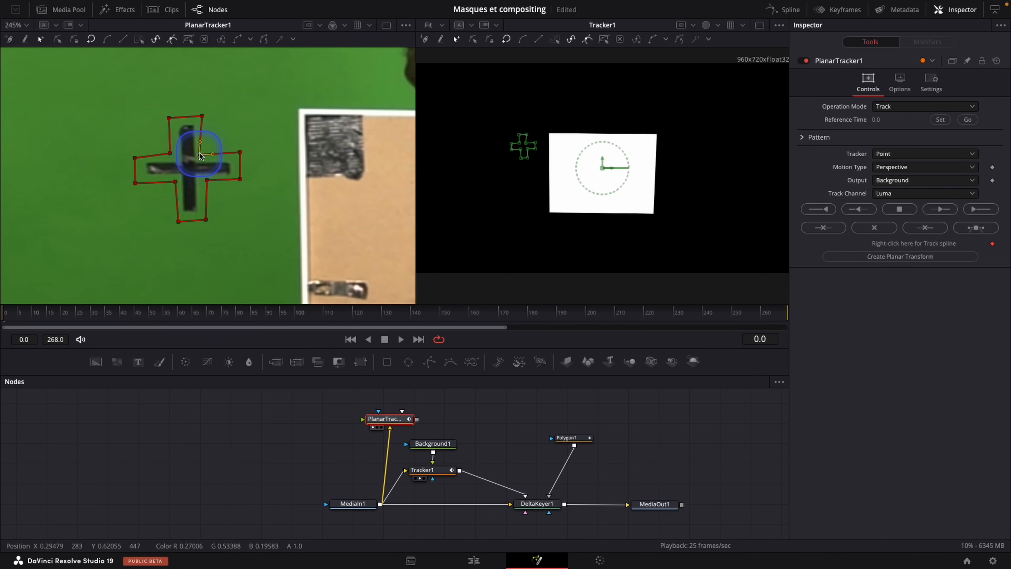
pyautogui.click(240, 178)
pyautogui.moveTo(239, 156); pyautogui.dragTo(232, 182)
pyautogui.click(207, 181)
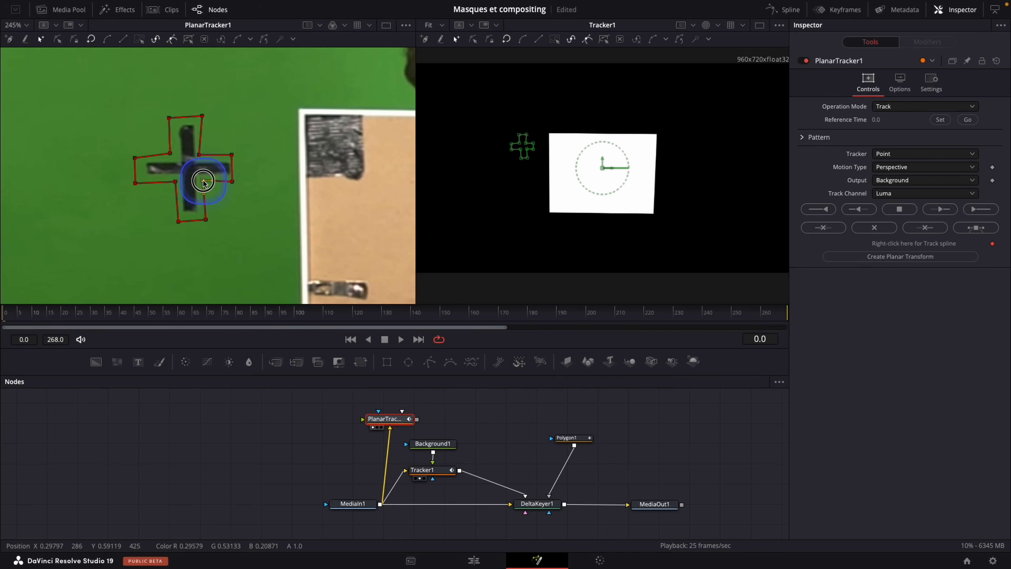
pyautogui.click(983, 212)
pyautogui.scroll(-5, 217, 180)
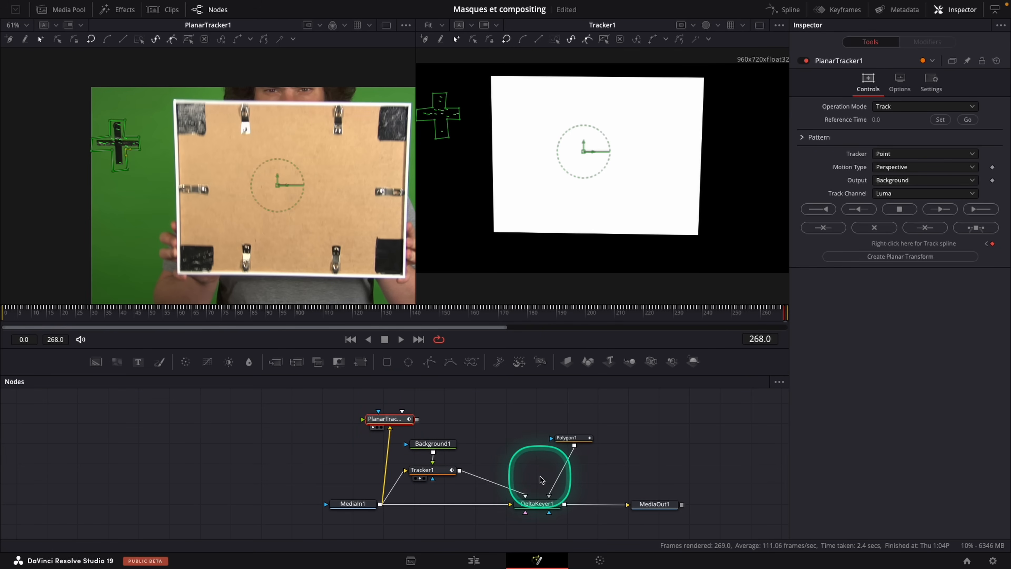
# Move Polygon1 higher above DeltaKeyer1 and show DeltaKeyer1's color result in the second viewer in place of Tracker1.
pyautogui.moveTo(582, 439); pyautogui.dragTo(569, 413)
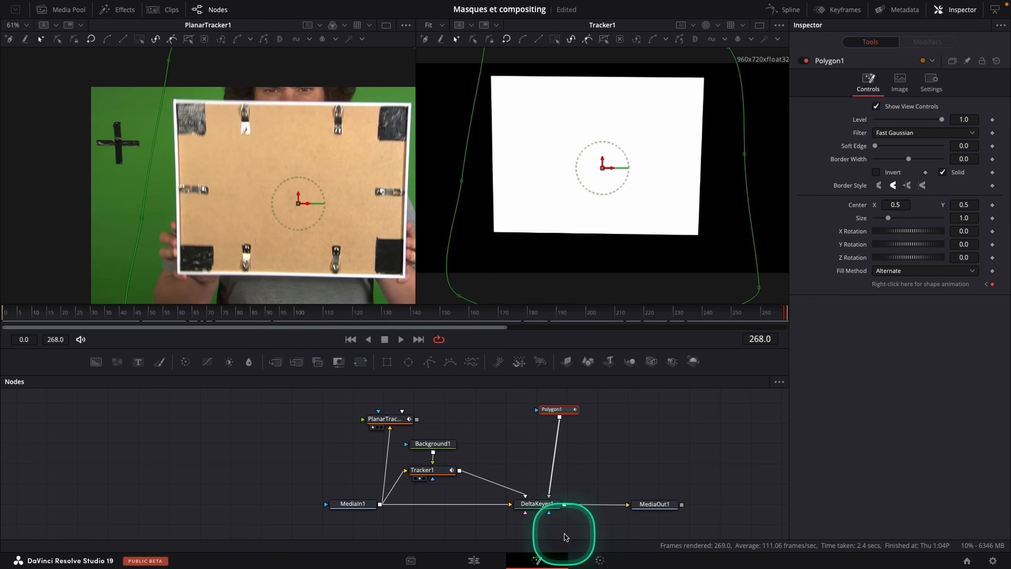
pyautogui.click(550, 505)
pyautogui.moveTo(551, 509); pyautogui.dragTo(593, 150)
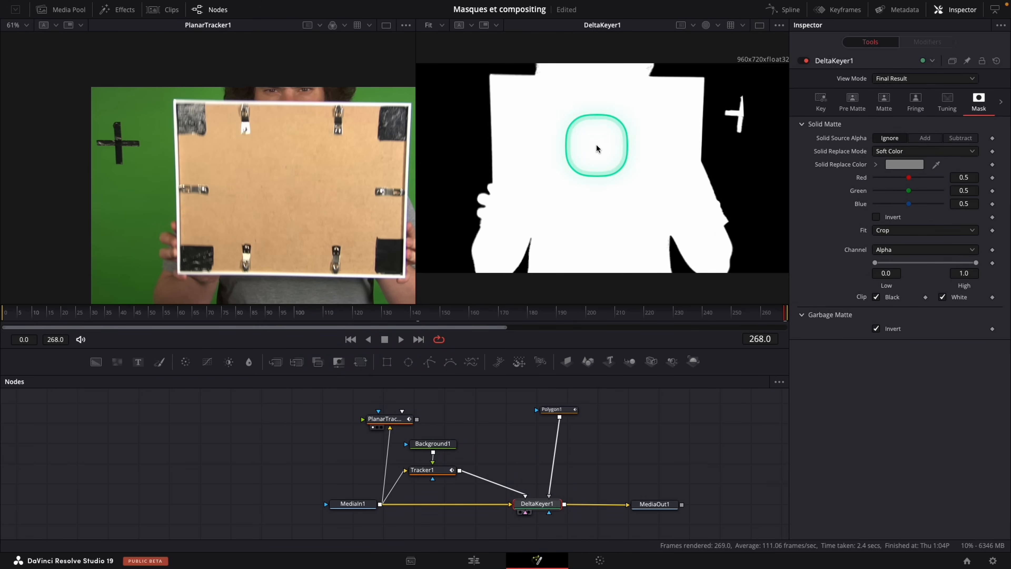
pyautogui.click(708, 28)
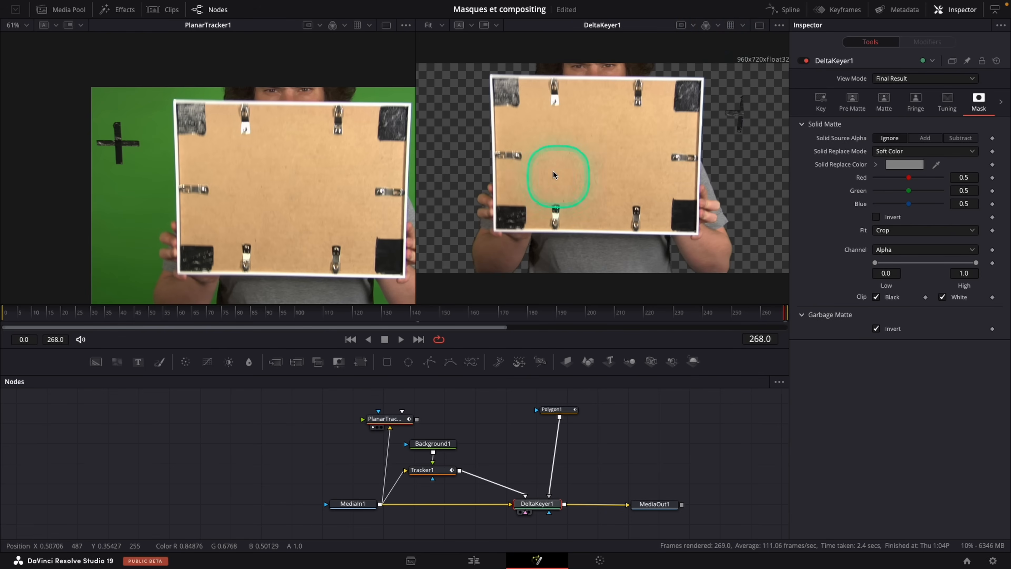
# Check the whole keyed image while scrubbing from the last frame back to frame 50.
pyautogui.scroll(-2, 547, 164)
pyautogui.scroll(1, 546, 164)
pyautogui.moveTo(547, 164); pyautogui.dragTo(552, 181)
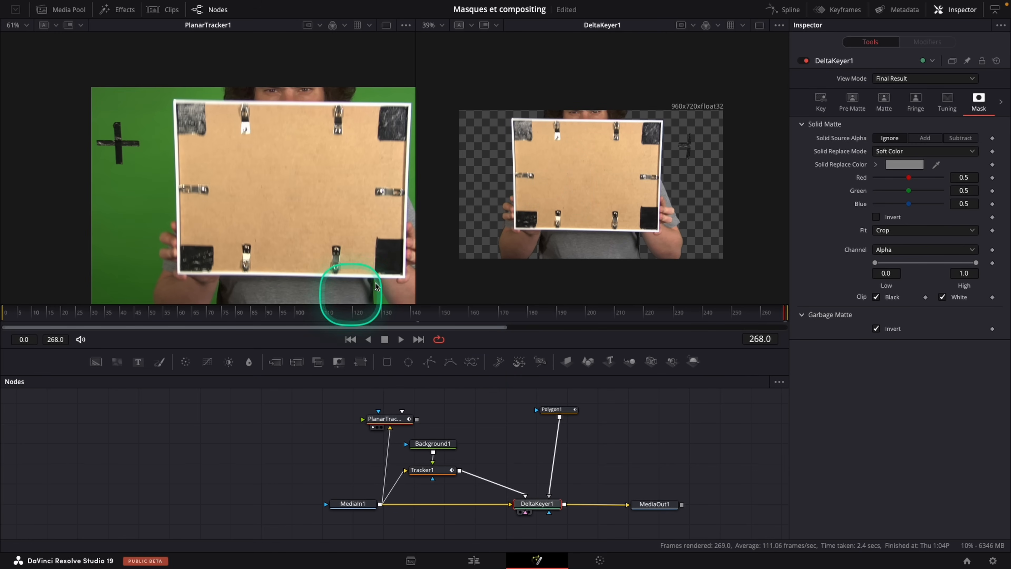
pyautogui.click(459, 310)
pyautogui.moveTo(459, 310); pyautogui.dragTo(151, 309)
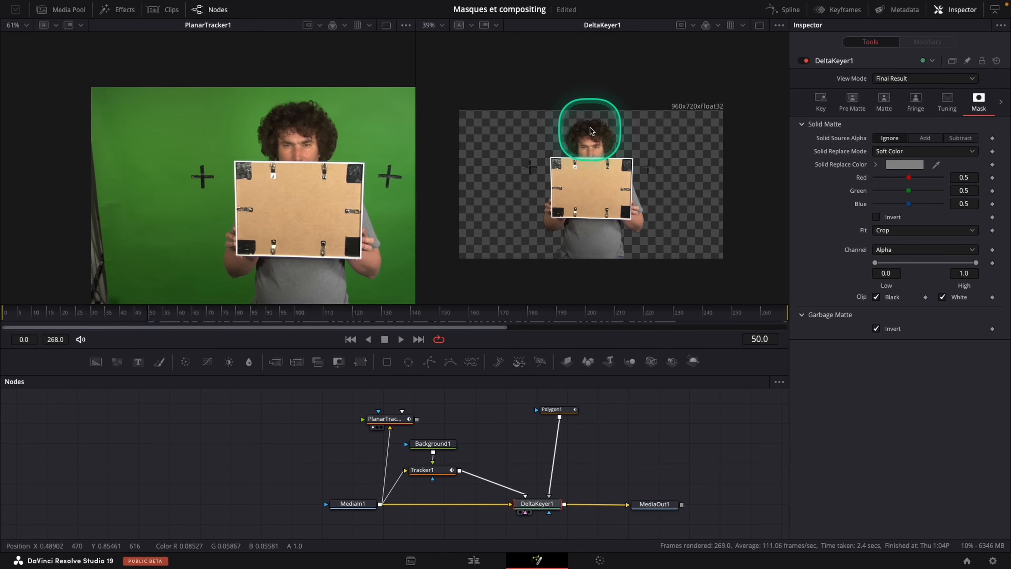
# Set PlanarTracker1's output to Mask and check the tracked cross mask back to frame 30.
pyautogui.click(399, 421)
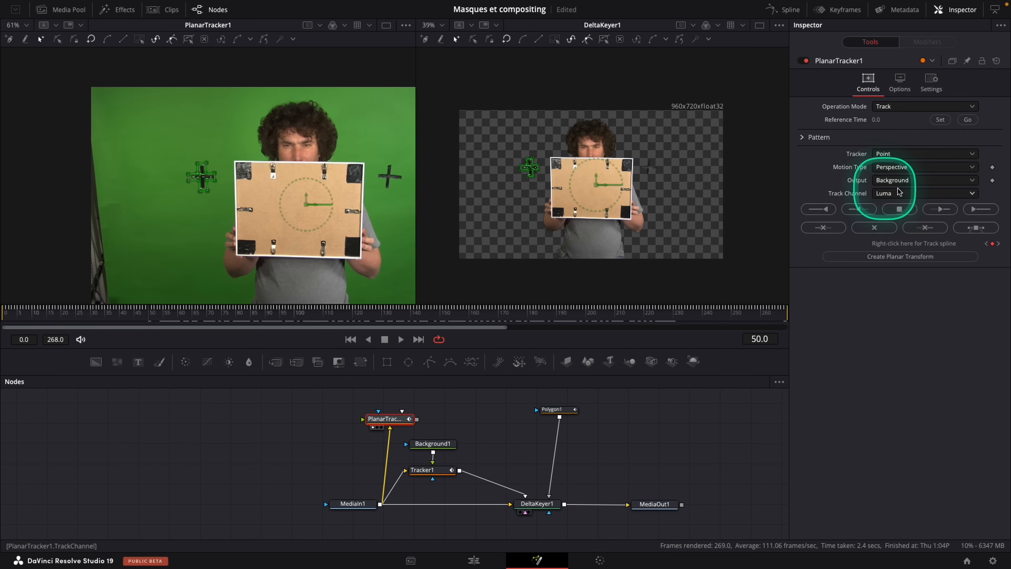
pyautogui.click(909, 180)
pyautogui.click(901, 221)
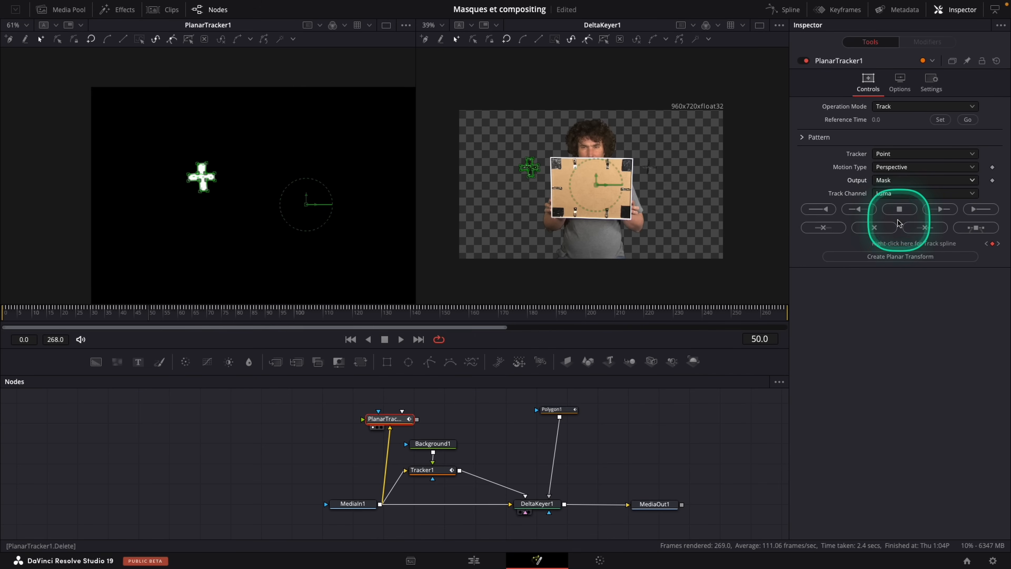
pyautogui.moveTo(79, 320)
pyautogui.mouseDown()
pyautogui.moveTo(18, 317)
pyautogui.moveTo(525, 315)
pyautogui.moveTo(92, 328)
pyautogui.mouseUp()
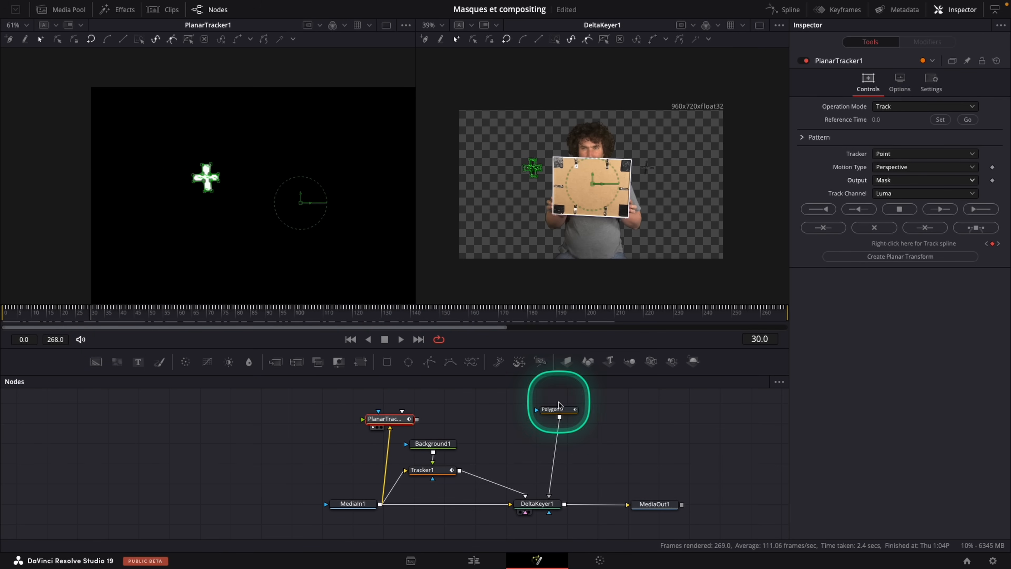
# Compare Polygon1's mask with PlanarTracker1's mask in the first viewer at frame 0.
pyautogui.click(559, 410)
pyautogui.moveTo(560, 412); pyautogui.dragTo(312, 204)
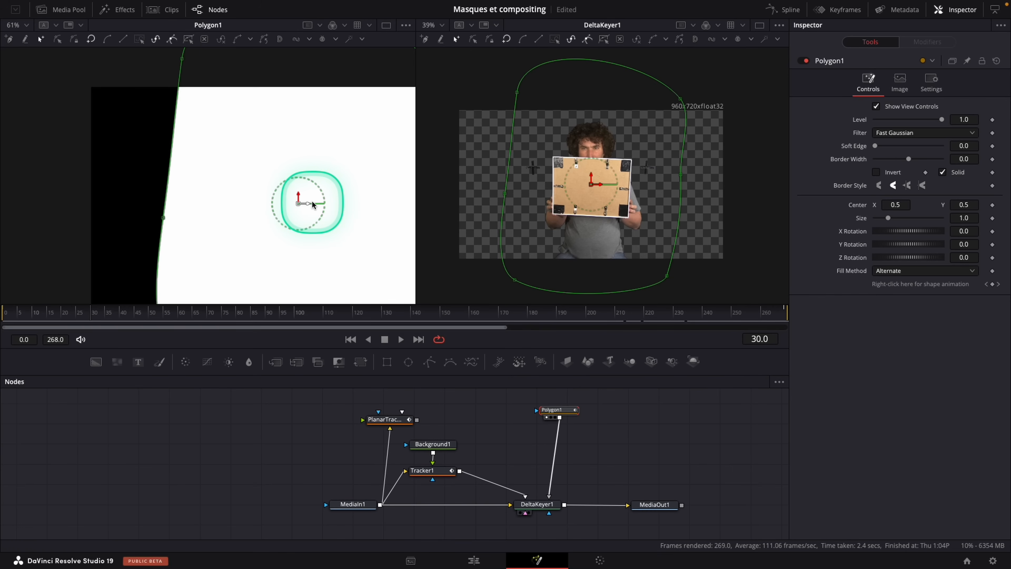
pyautogui.moveTo(45, 315); pyautogui.dragTo(8, 313)
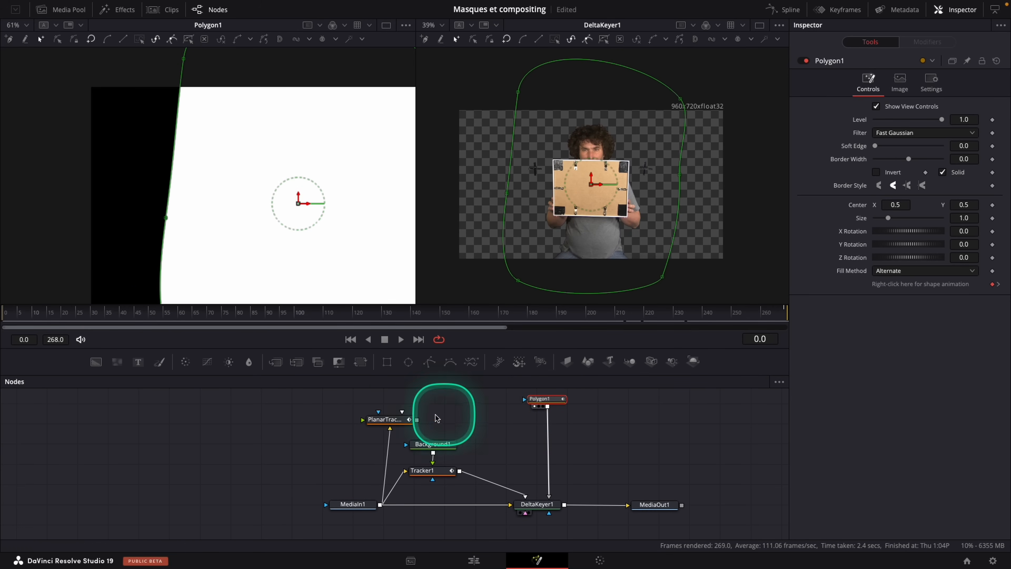
pyautogui.click(384, 421)
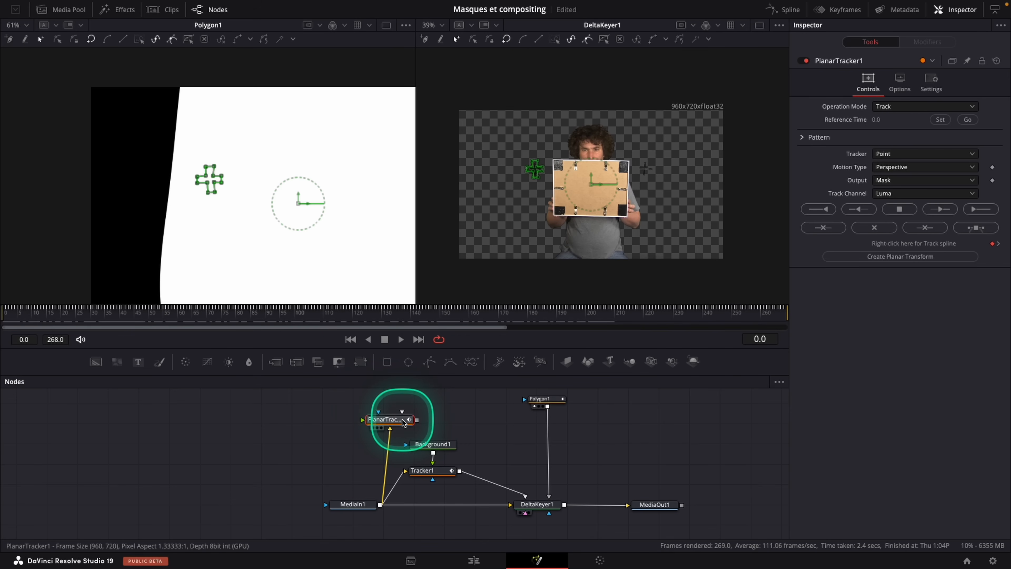
pyautogui.moveTo(402, 424); pyautogui.dragTo(250, 196)
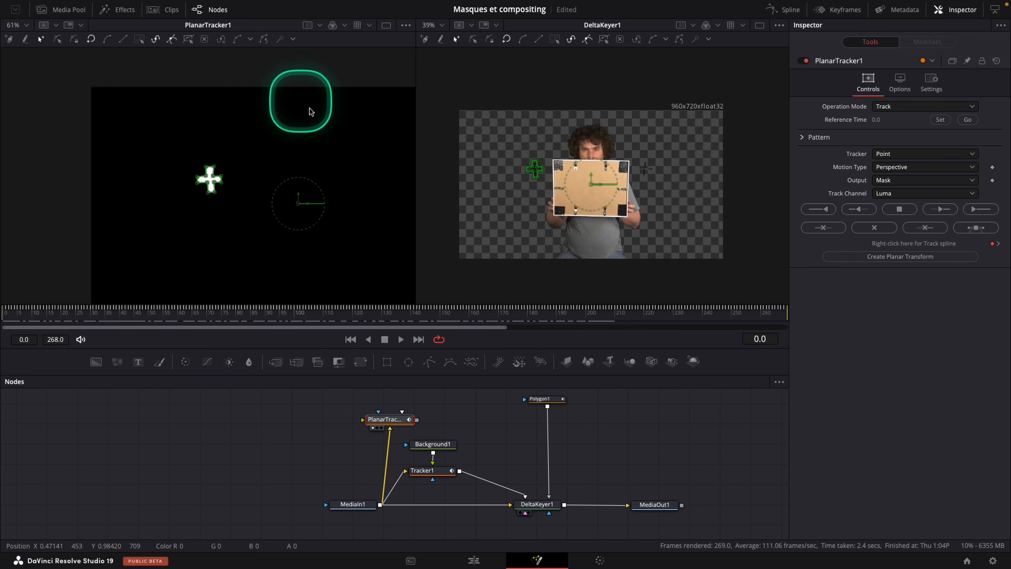
# Add a Bitmap node fed by PlanarTracker1, place it beside Polygon1, and show it in the first viewer.
pyautogui.moveTo(400, 423); pyautogui.dragTo(394, 420)
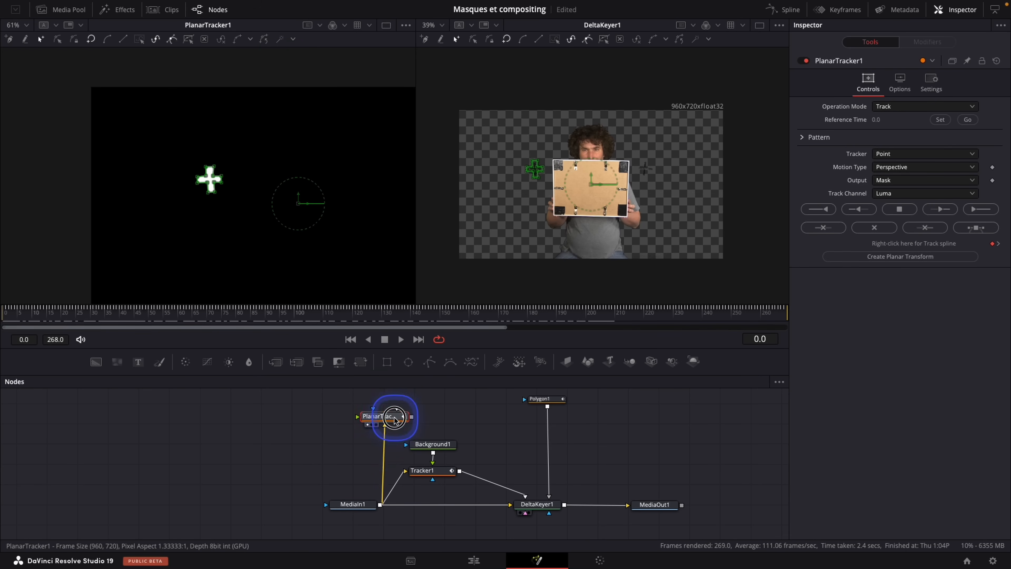
pyautogui.hotkey('shift', 'space')
pyautogui.write('bitmap')
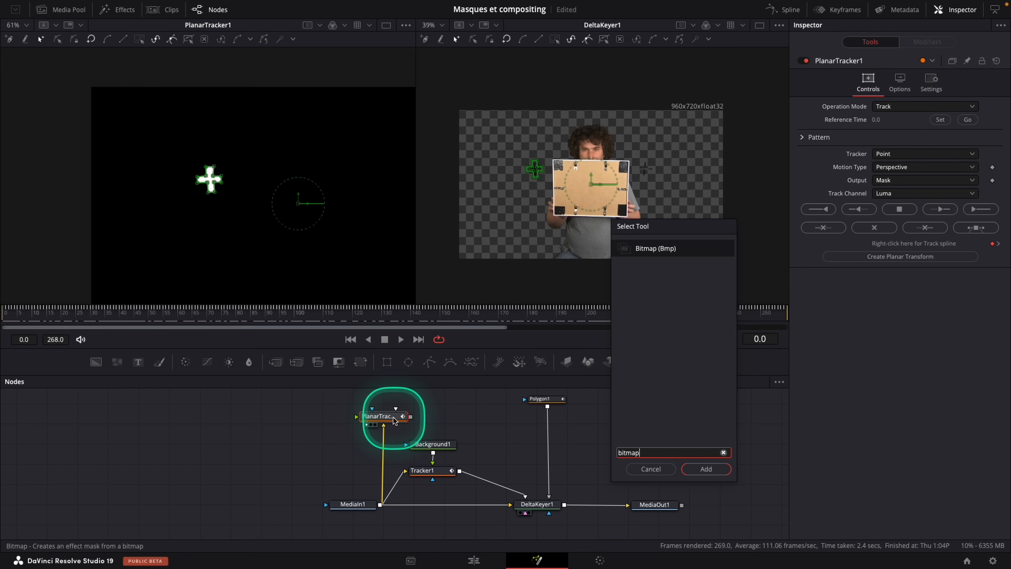
pyautogui.press('Return')
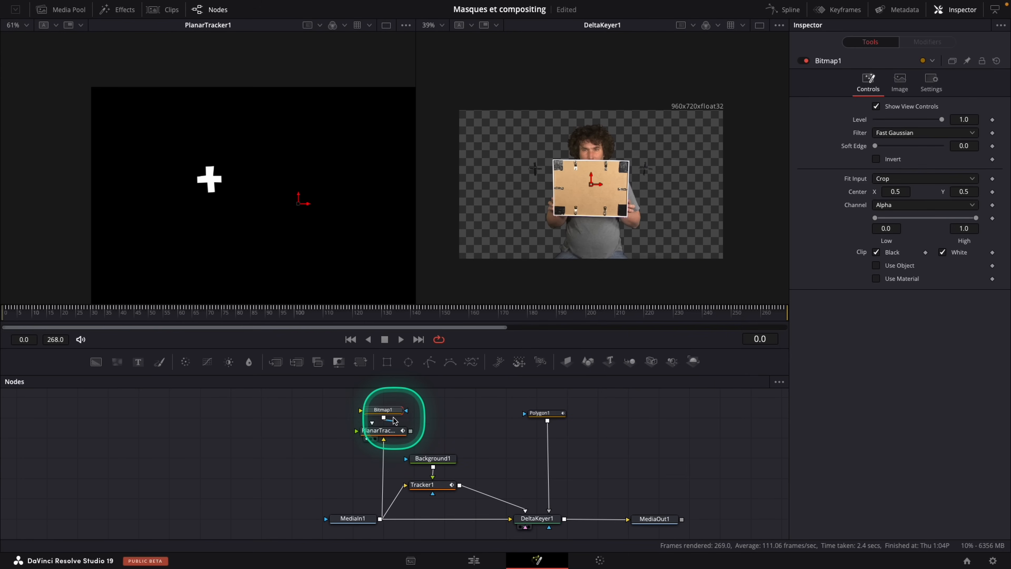
pyautogui.moveTo(387, 412); pyautogui.dragTo(498, 438)
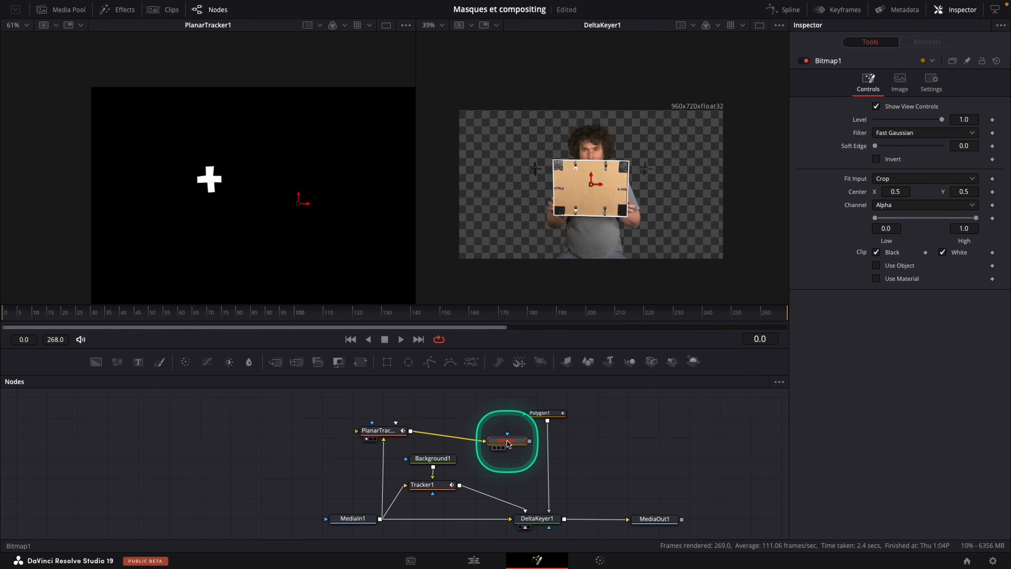
pyautogui.moveTo(326, 220); pyautogui.dragTo(241, 224)
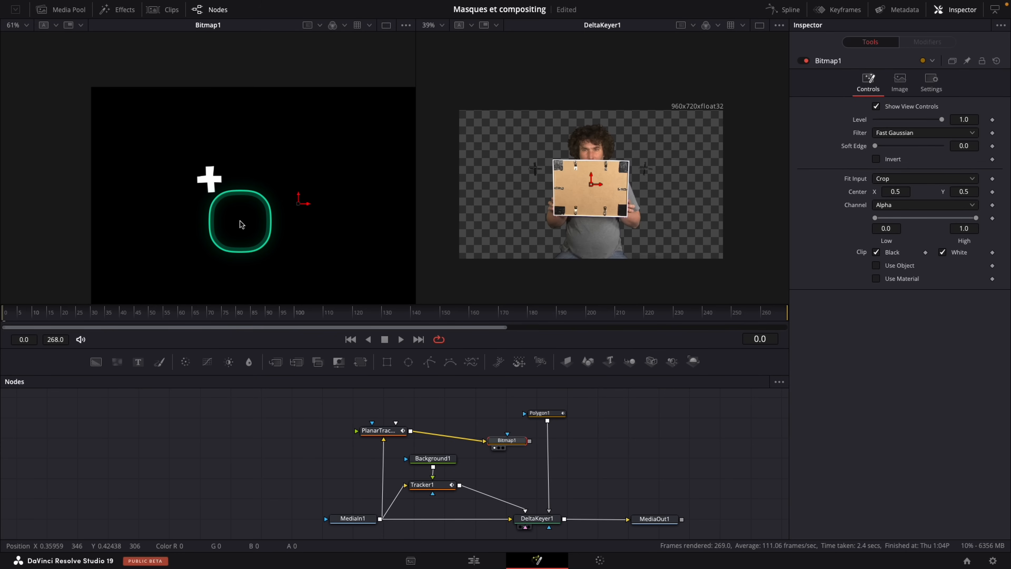
pyautogui.moveTo(240, 223); pyautogui.dragTo(514, 446)
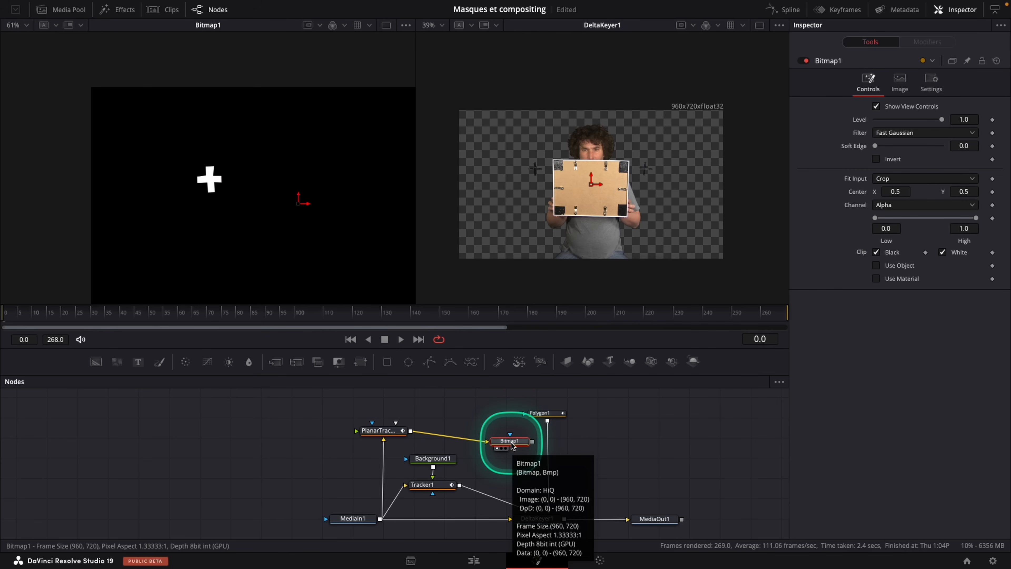
# Chain Polygon1 through Bitmap1 into DeltaKeyer1's garbage matte input, with Bitmap1 placed between the two nodes.
pyautogui.moveTo(513, 445)
pyautogui.mouseDown()
pyautogui.moveTo(553, 418)
pyautogui.moveTo(511, 433)
pyautogui.moveTo(531, 442)
pyautogui.moveTo(520, 454)
pyautogui.moveTo(523, 477)
pyautogui.mouseUp()
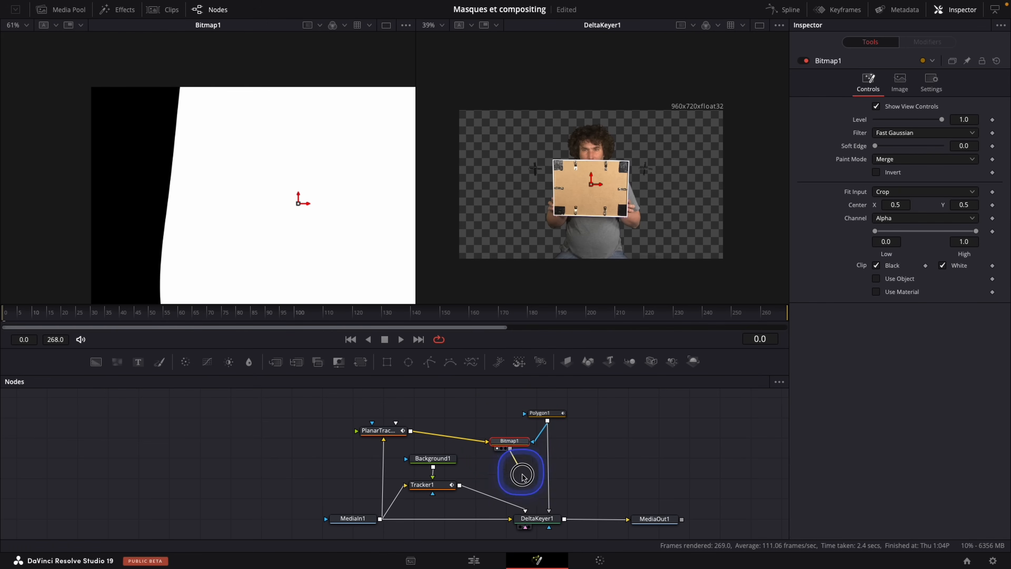
pyautogui.moveTo(548, 511); pyautogui.dragTo(549, 511)
pyautogui.moveTo(518, 441); pyautogui.dragTo(547, 448)
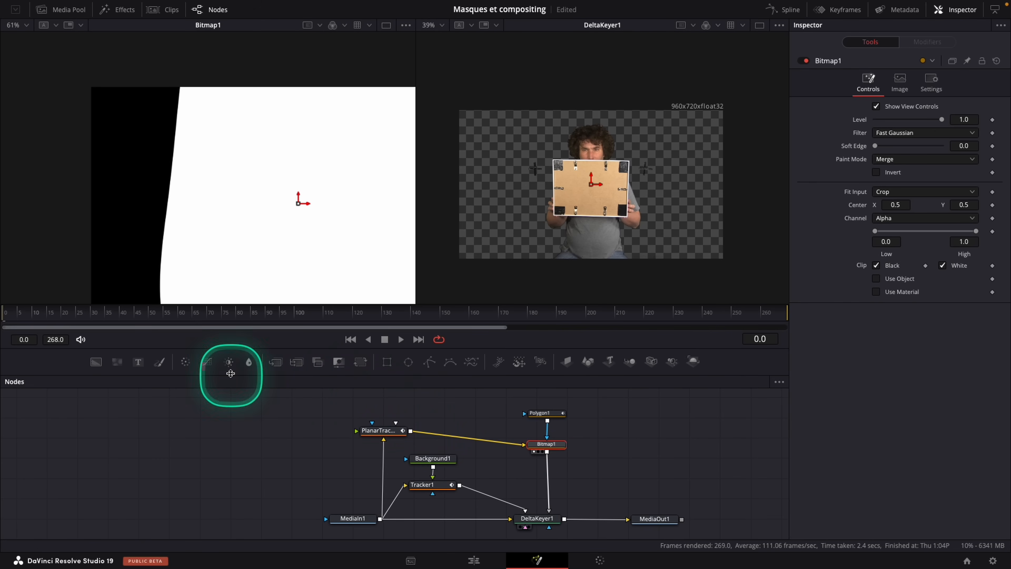
# Play the clip to check Bitmap1's combined mask against the key and return to frame 0.
pyautogui.click(402, 339)
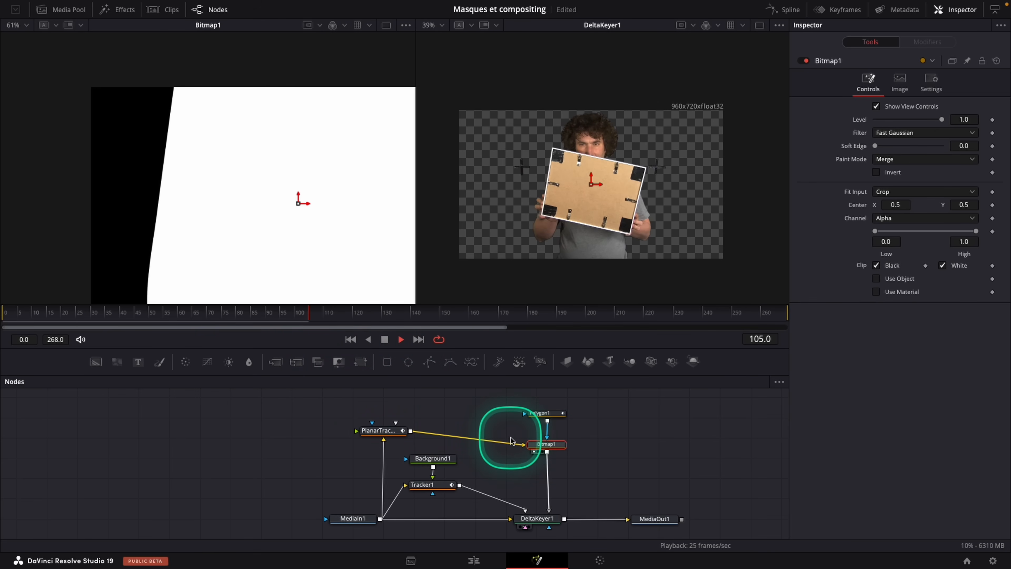
pyautogui.press('space')
pyautogui.moveTo(179, 312); pyautogui.dragTo(6, 310)
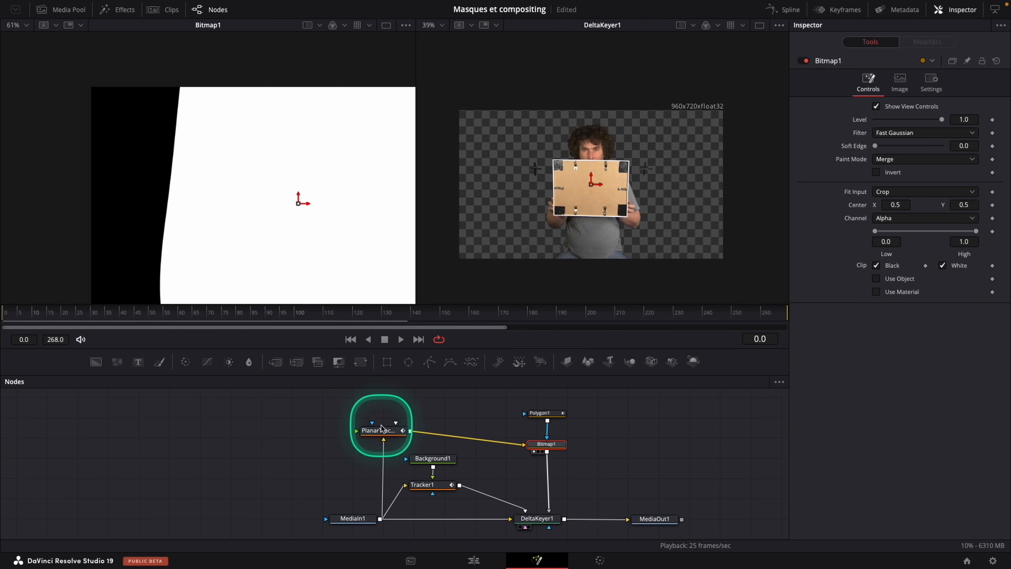
# Try Luminance as Bitmap1's channel, check the mask up to frame 259, and return the channel to Alpha.
pyautogui.click(892, 218)
pyautogui.click(899, 290)
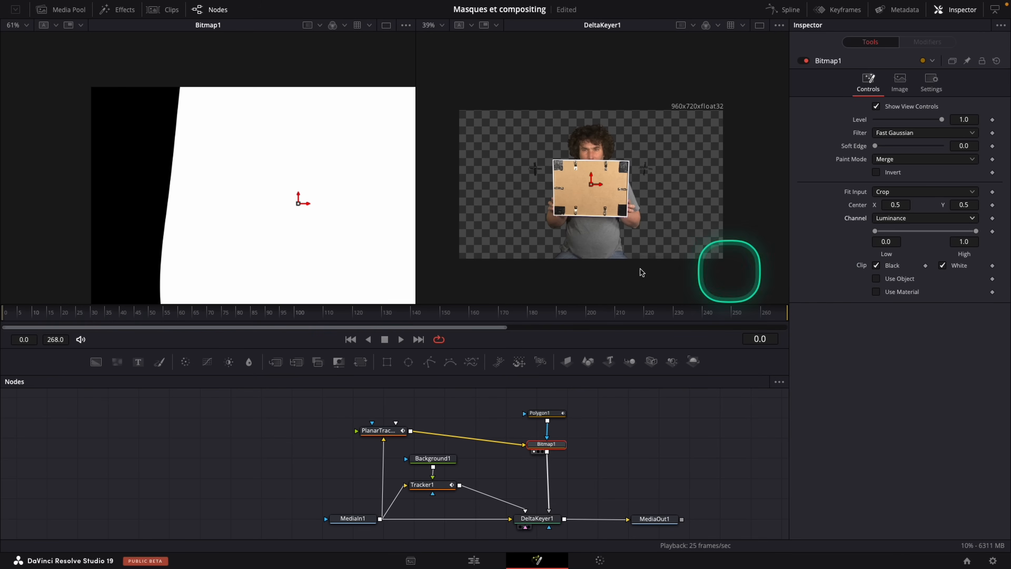
pyautogui.moveTo(89, 311); pyautogui.dragTo(545, 318)
pyautogui.moveTo(631, 319); pyautogui.dragTo(759, 314)
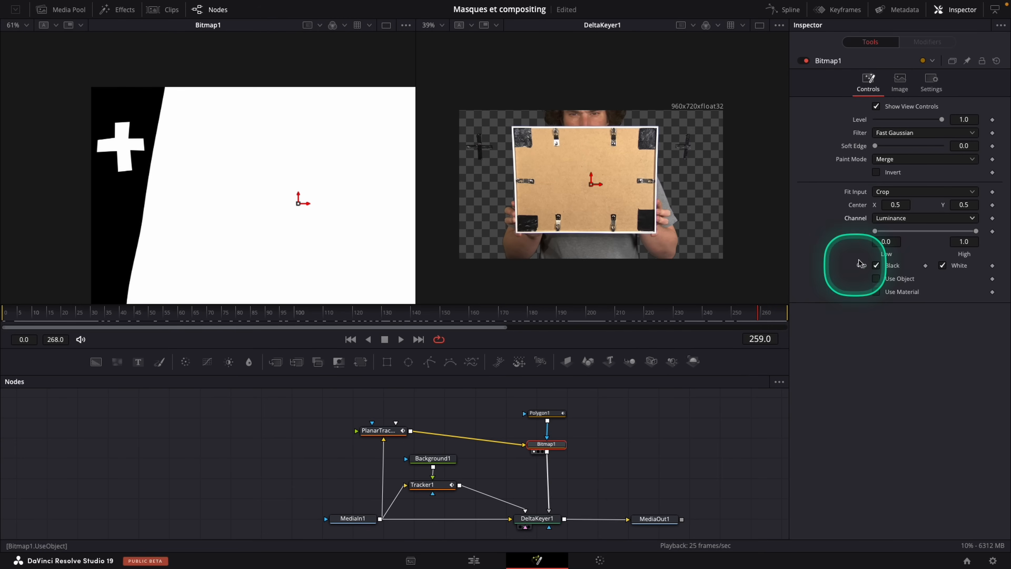
pyautogui.click(894, 218)
pyautogui.click(894, 268)
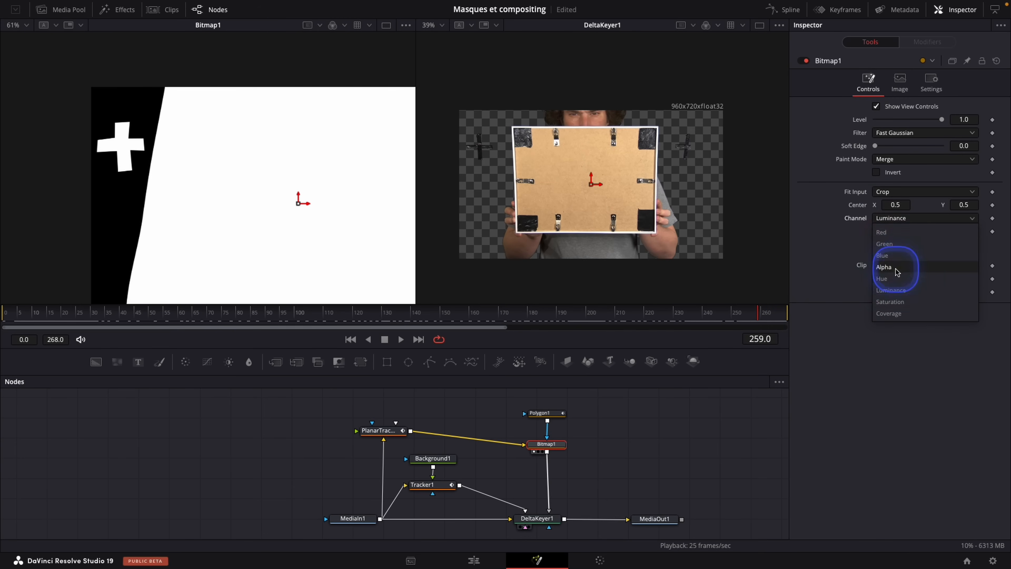
# Scrub and play through the clip to examine where the tracked cross extends beyond the polygon mask.
pyautogui.moveTo(32, 310); pyautogui.dragTo(232, 310)
pyautogui.click(465, 310)
pyautogui.moveTo(478, 311); pyautogui.dragTo(743, 311)
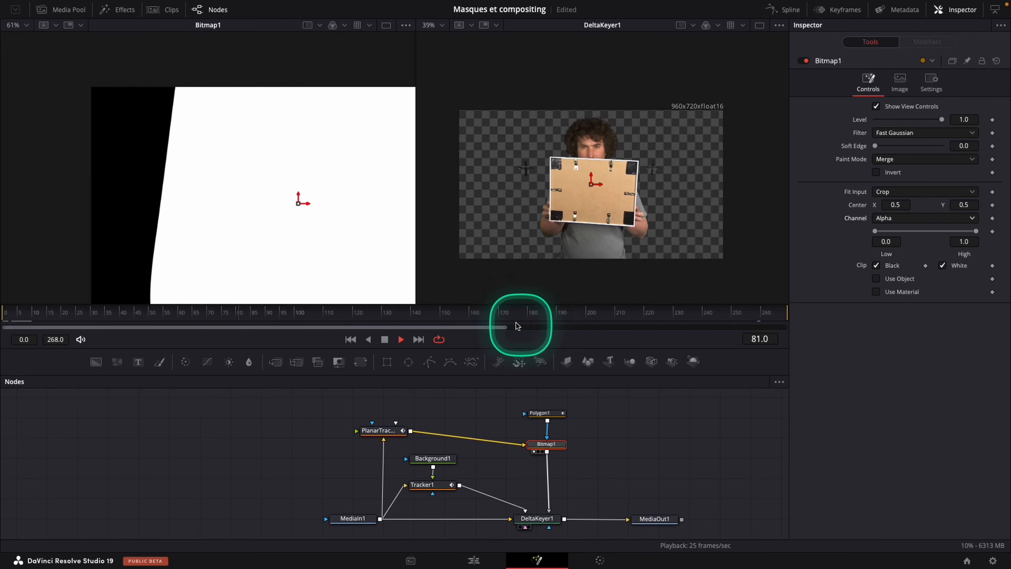
pyautogui.click(493, 311)
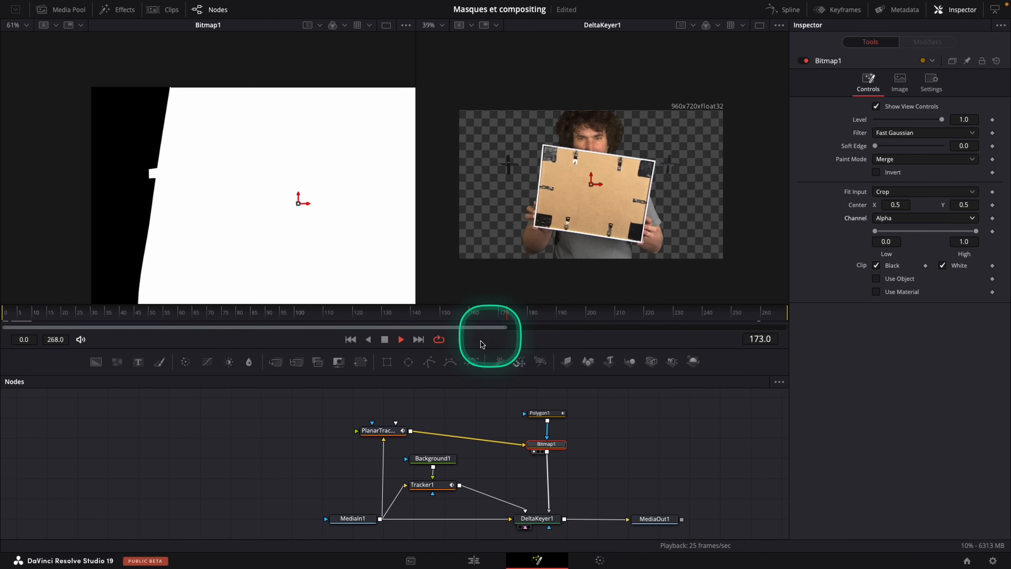
# Stop playback, invert the Polygon1 mask, and return to the start of the clip.
pyautogui.click(385, 339)
pyautogui.click(486, 310)
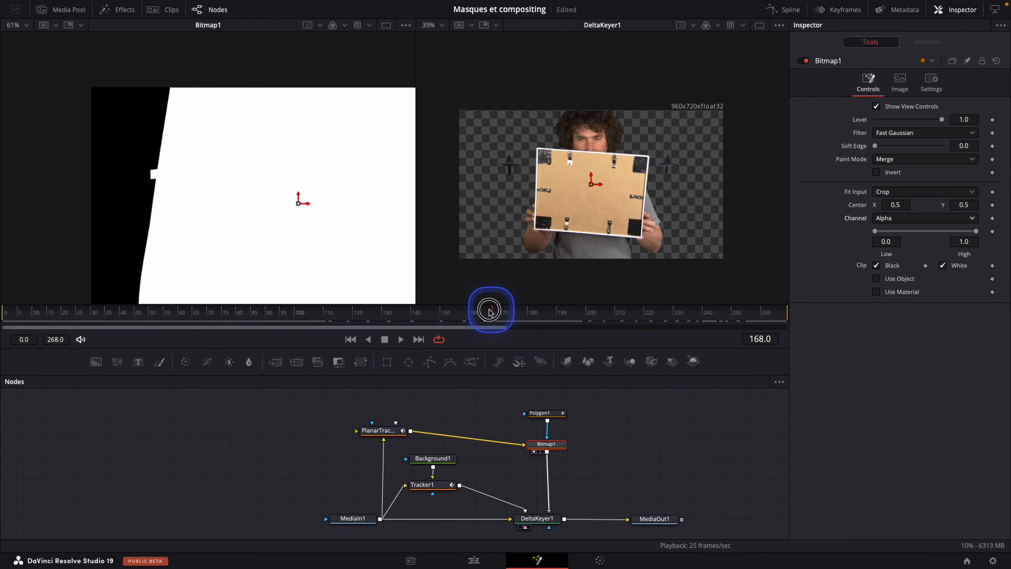
pyautogui.click(549, 413)
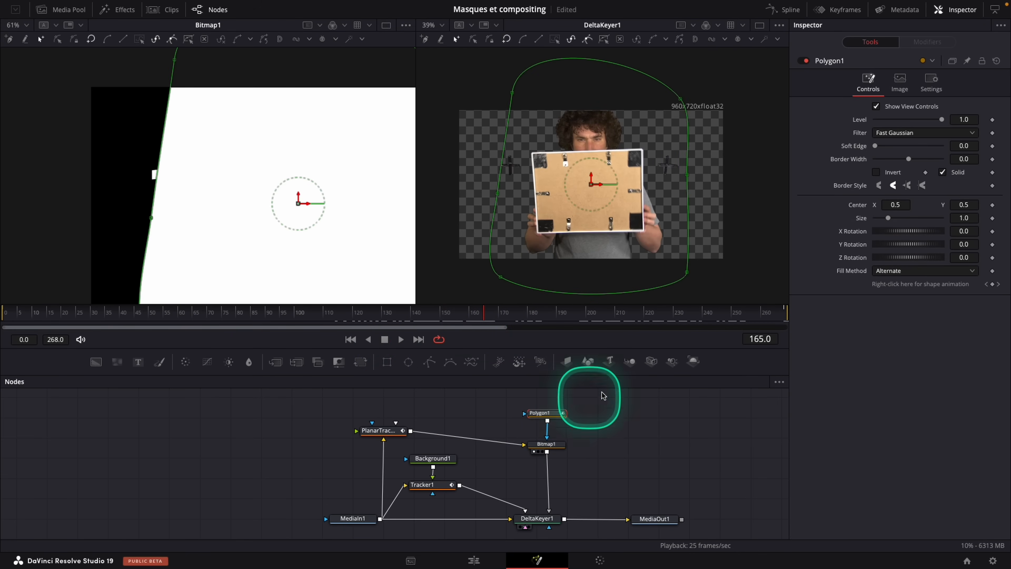
pyautogui.click(887, 174)
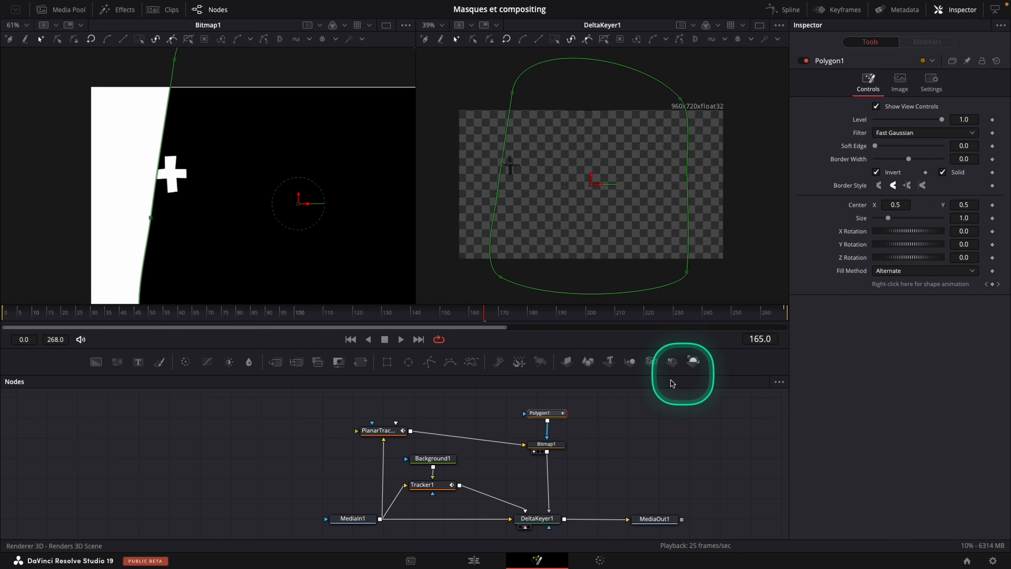
pyautogui.click(16, 312)
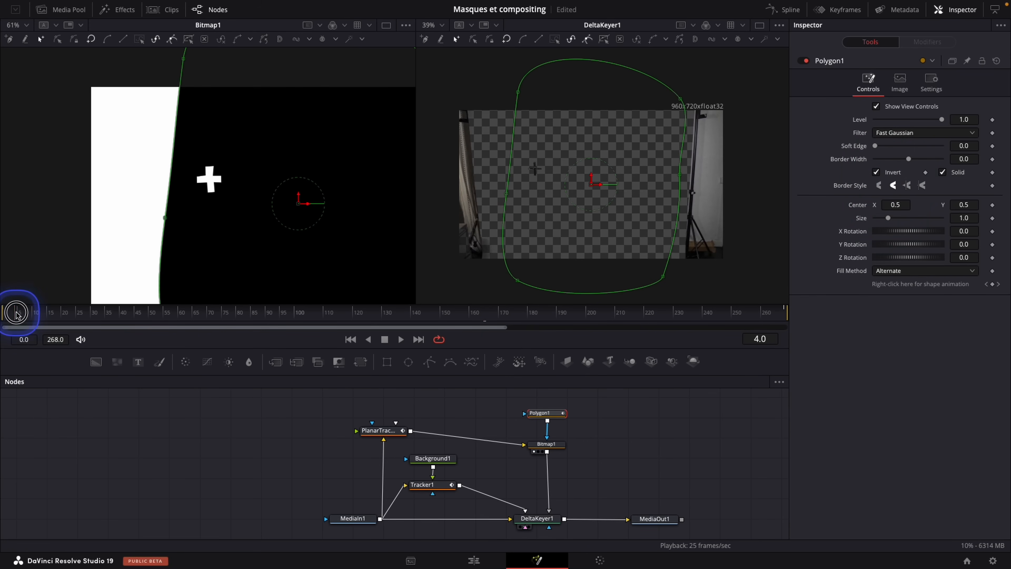
# Disable the garbage matte's Invert option on DeltaKeyer1 and scrub through the start of the clip to check the key.
pyautogui.click(538, 519)
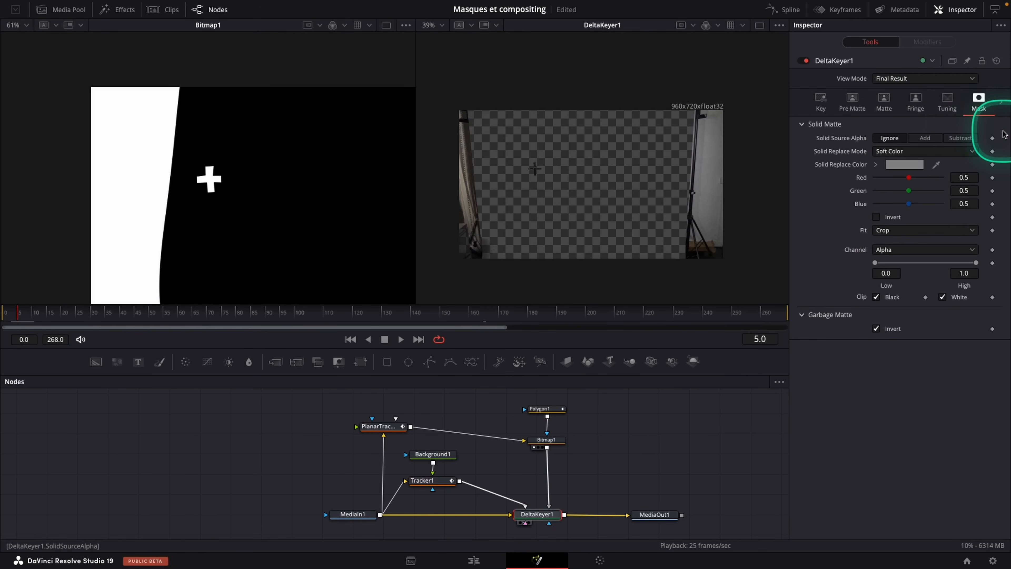
pyautogui.click(891, 329)
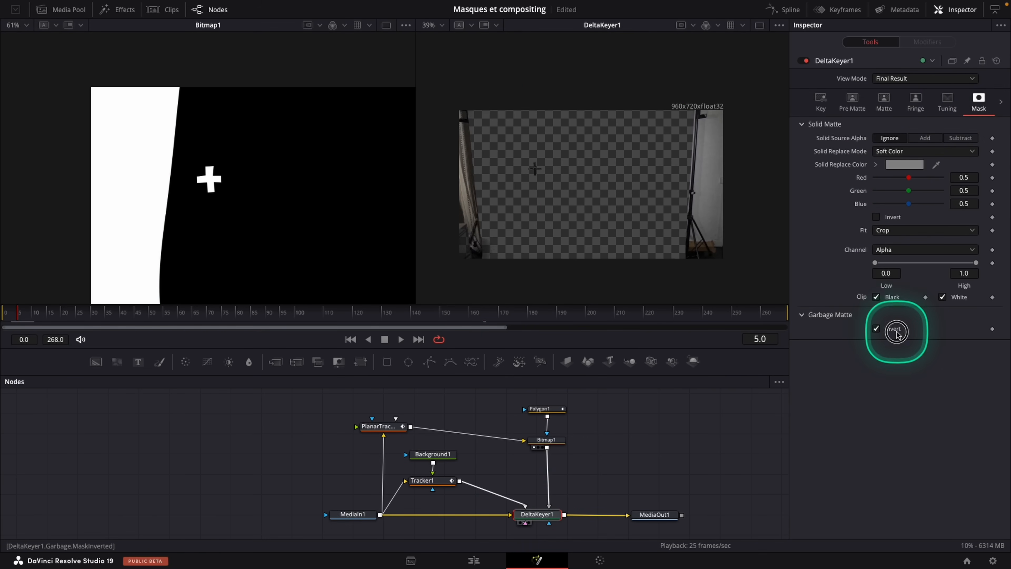
pyautogui.moveTo(18, 309); pyautogui.dragTo(132, 311)
pyautogui.moveTo(29, 320); pyautogui.dragTo(60, 325)
pyautogui.click(397, 313)
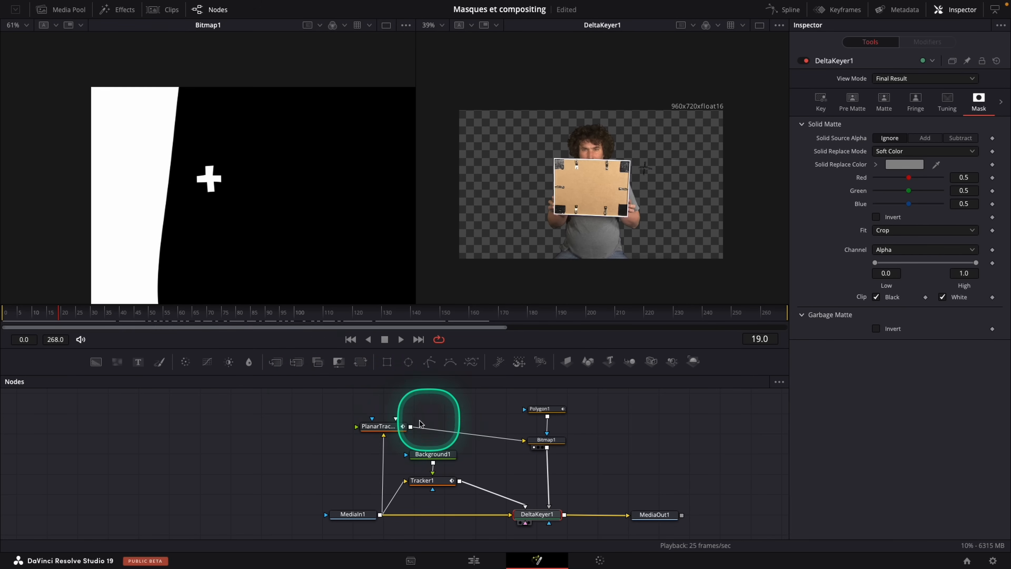
pyautogui.click(382, 427)
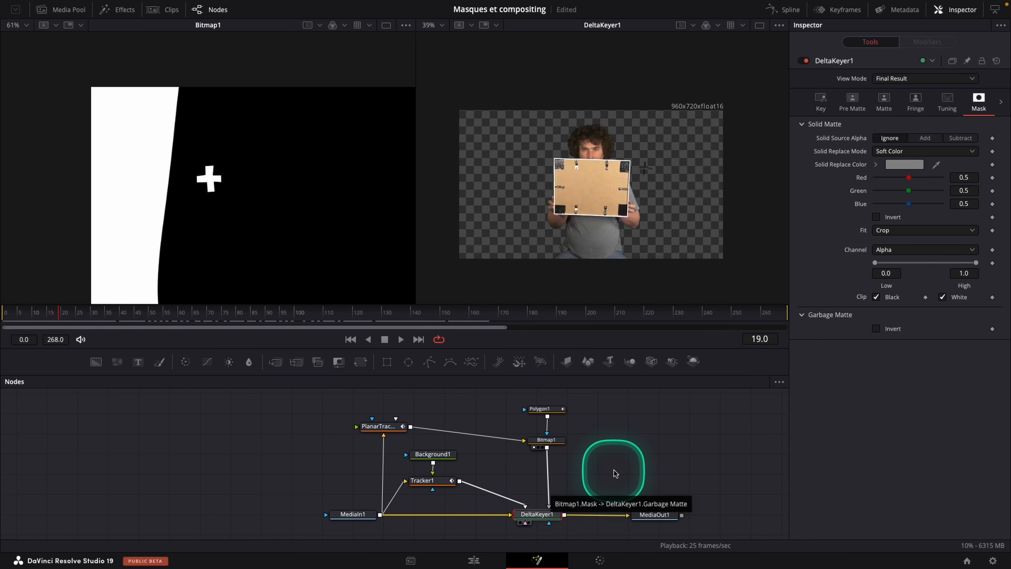
# From the edit timeline, move the playhead over the kangaroo clip and open its overlying Fusion Composition in Fusion.
pyautogui.click(474, 560)
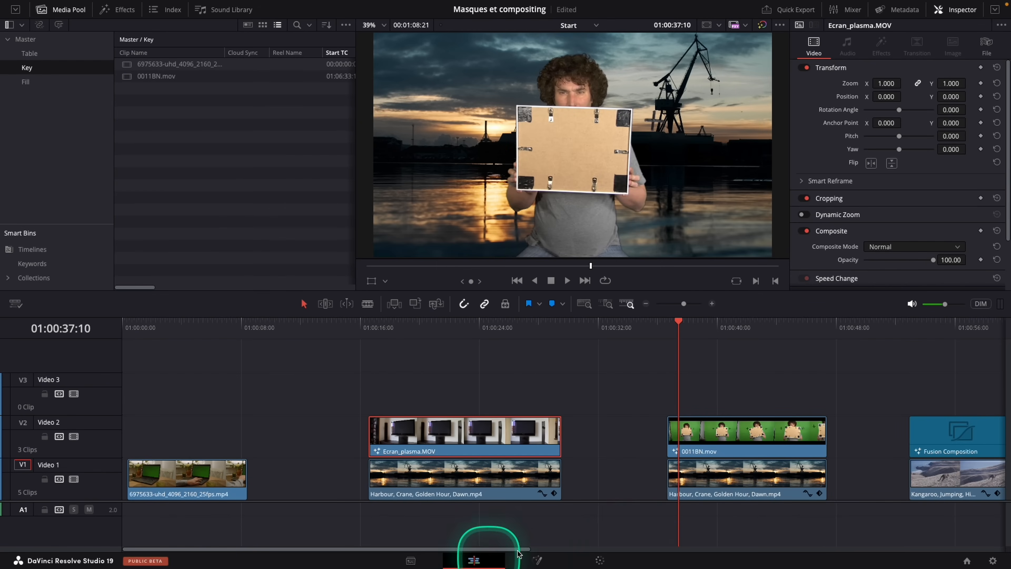
pyautogui.moveTo(495, 548); pyautogui.dragTo(669, 548)
pyautogui.click(645, 325)
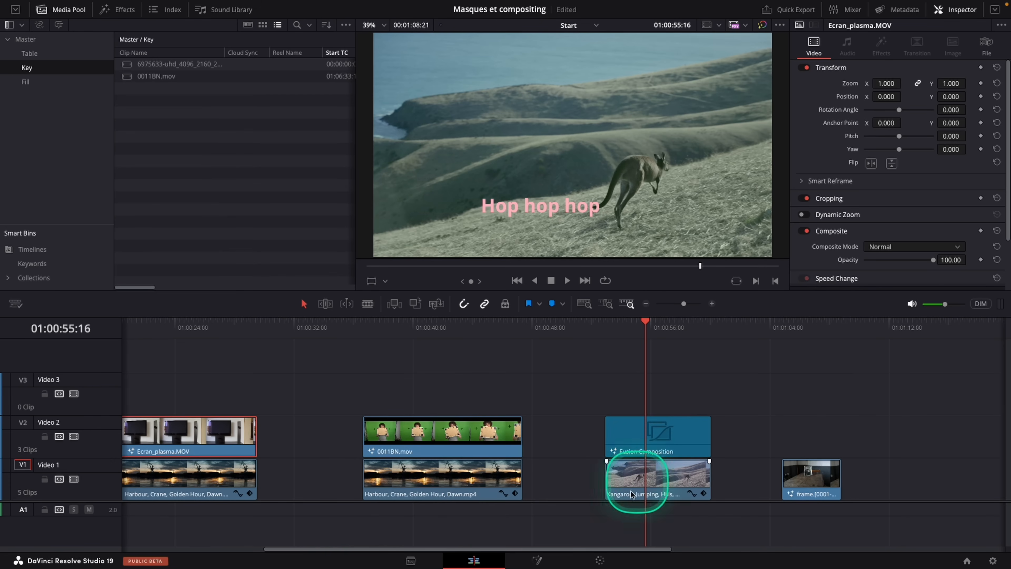
pyautogui.click(537, 559)
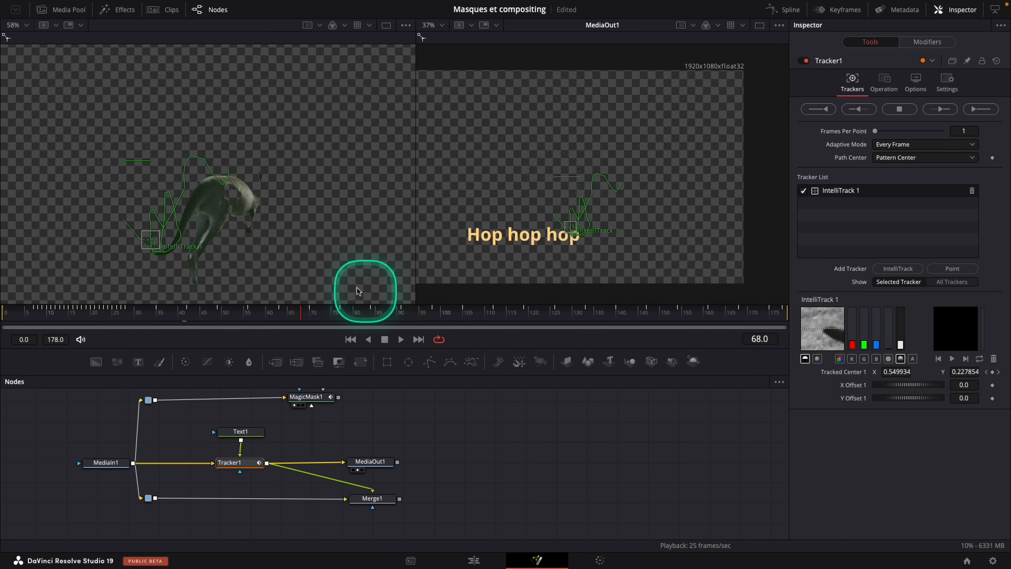
# View Merge1 beside MagicMask1 and scrub through the clip to examine the tracked text and the kangaroo mask.
pyautogui.click(58, 313)
pyautogui.moveTo(57, 313); pyautogui.dragTo(138, 310)
pyautogui.moveTo(378, 503); pyautogui.dragTo(468, 260)
pyautogui.moveTo(84, 312); pyautogui.dragTo(322, 320)
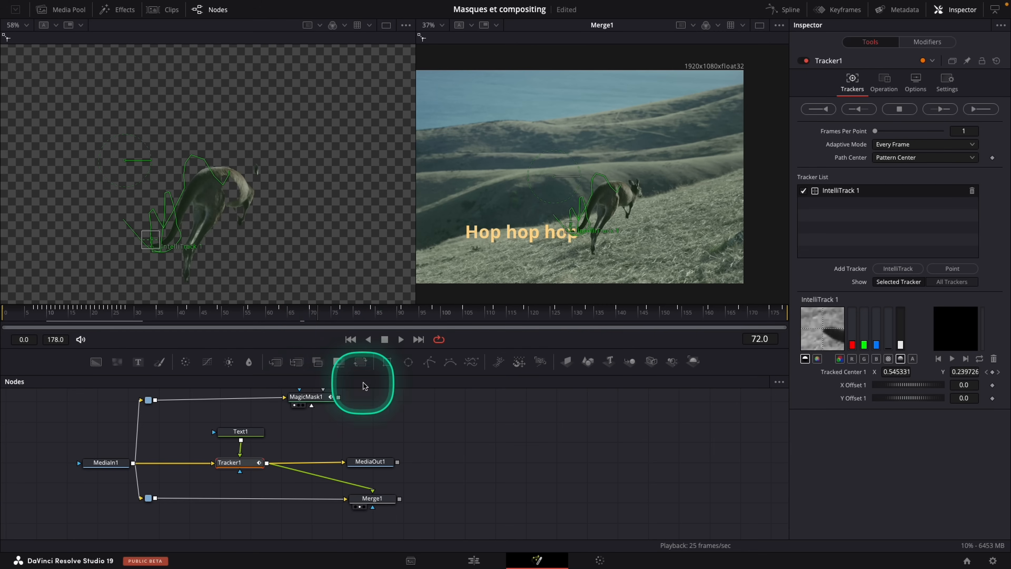
pyautogui.click(312, 397)
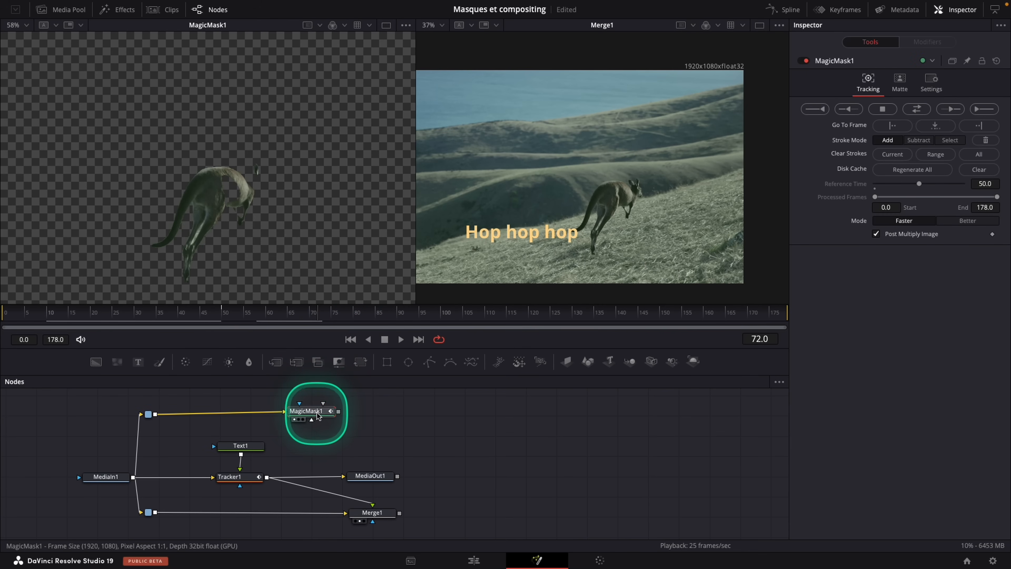
pyautogui.moveTo(57, 313); pyautogui.dragTo(267, 318)
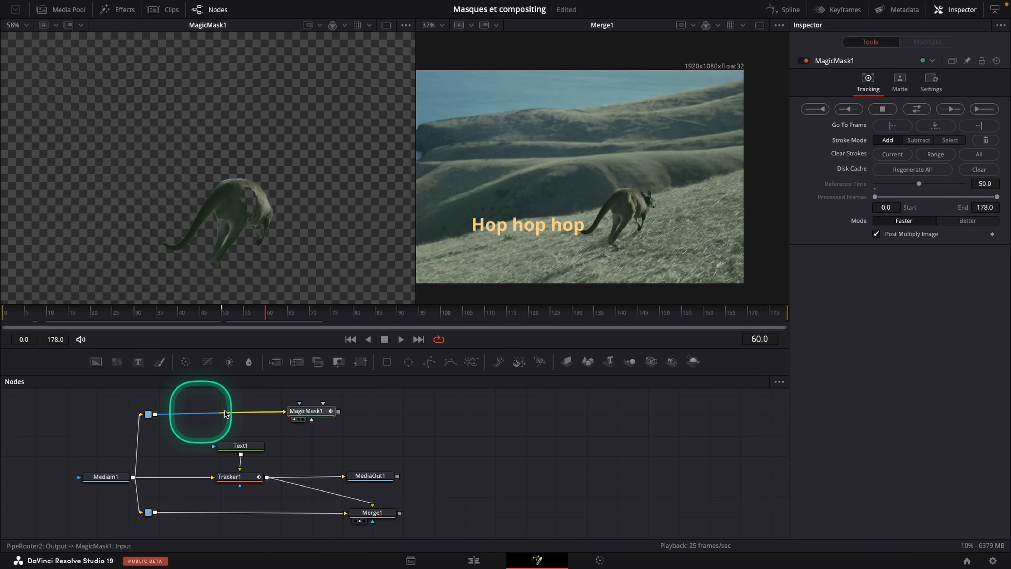
# Move MediaOut1 away from Tracker1 and insert a Matte Control node on the connection between them.
pyautogui.moveTo(339, 414); pyautogui.dragTo(207, 439)
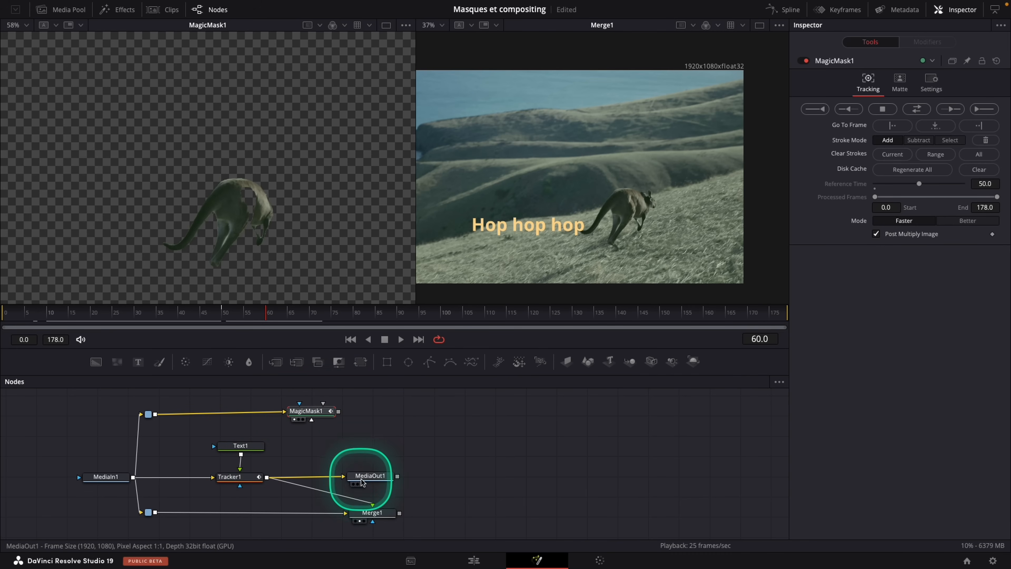
pyautogui.moveTo(377, 480); pyautogui.dragTo(519, 477)
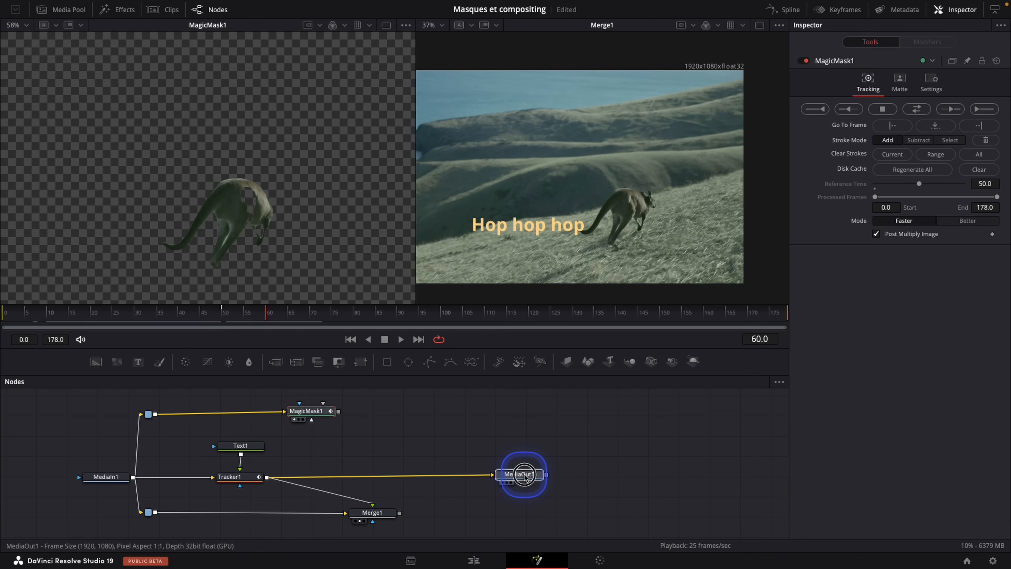
pyautogui.click(525, 477)
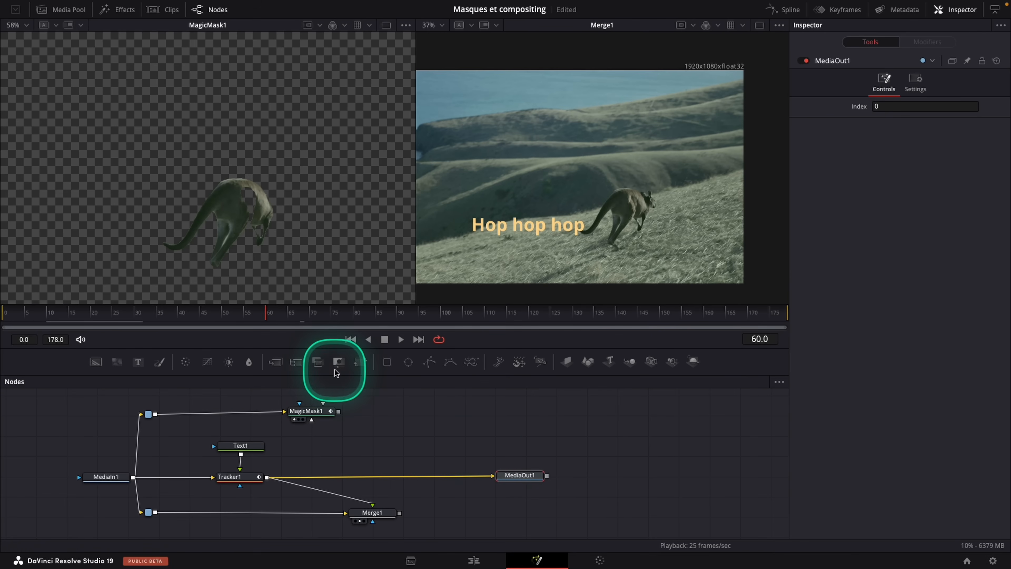
pyautogui.moveTo(338, 364); pyautogui.dragTo(366, 477)
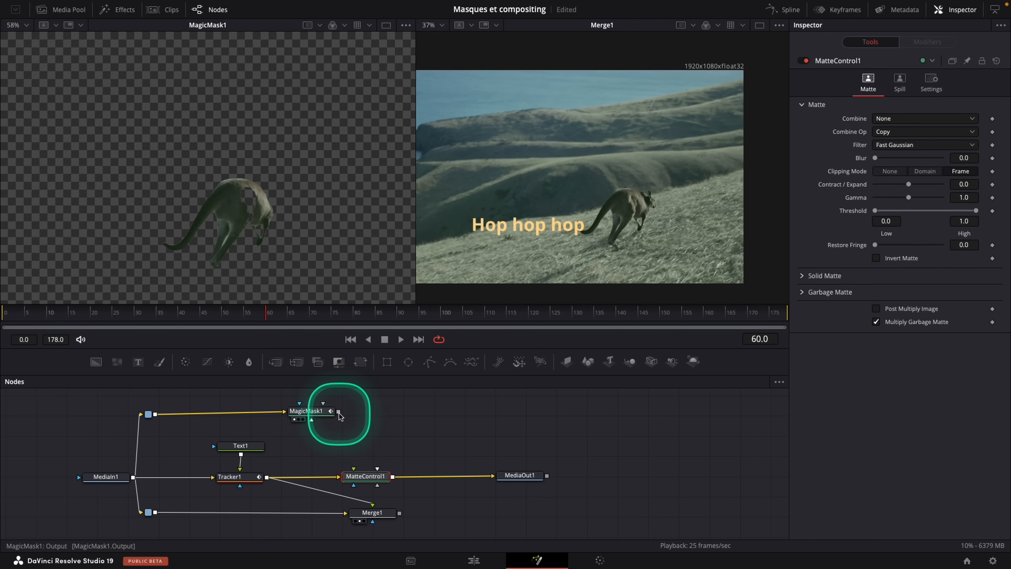
# Connect MagicMask1's mask output to MatteControl1's garbage matte input, and view MatteControl1 during playback to check the cut text.
pyautogui.moveTo(361, 477); pyautogui.dragTo(508, 239)
pyautogui.click(384, 493)
pyautogui.press('space')
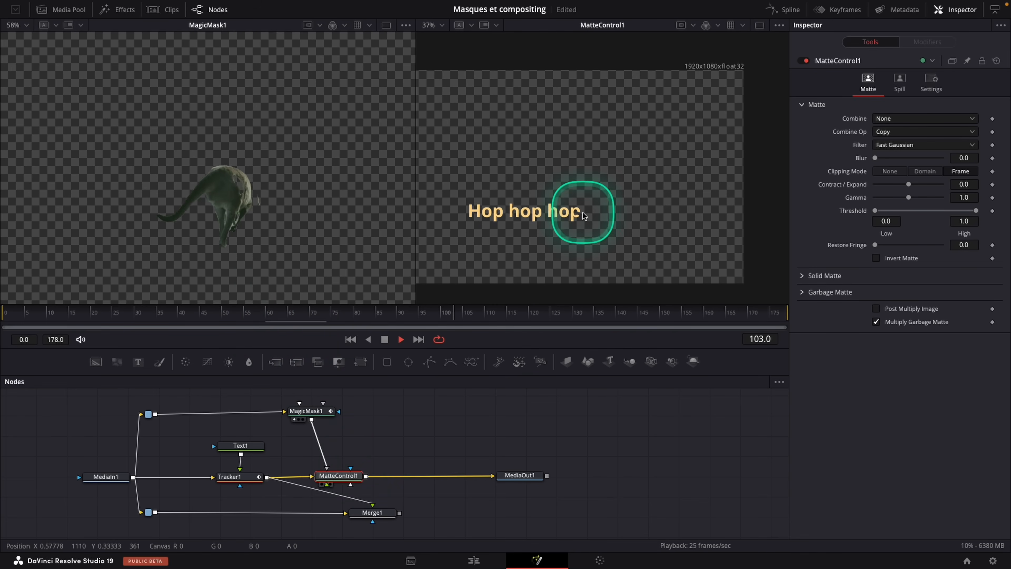
pyautogui.scroll(5, 582, 220)
pyautogui.press('space')
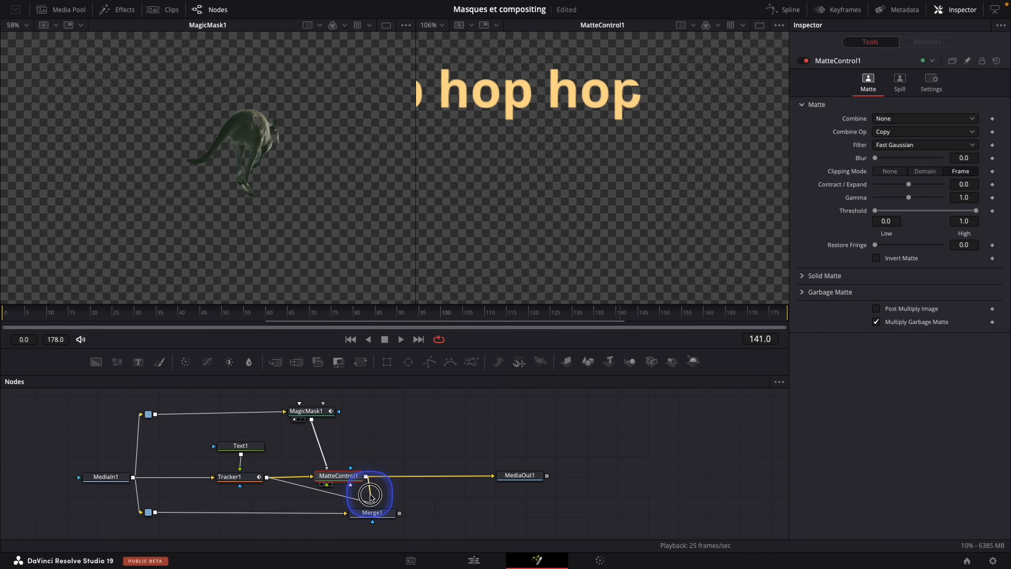
# Feed Merge1's foreground from MatteControl1 instead of Tracker1, and play Merge1 to check the text behind the kangaroo.
pyautogui.moveTo(377, 517); pyautogui.dragTo(233, 215)
pyautogui.moveTo(39, 311); pyautogui.dragTo(22, 311)
pyautogui.press('space')
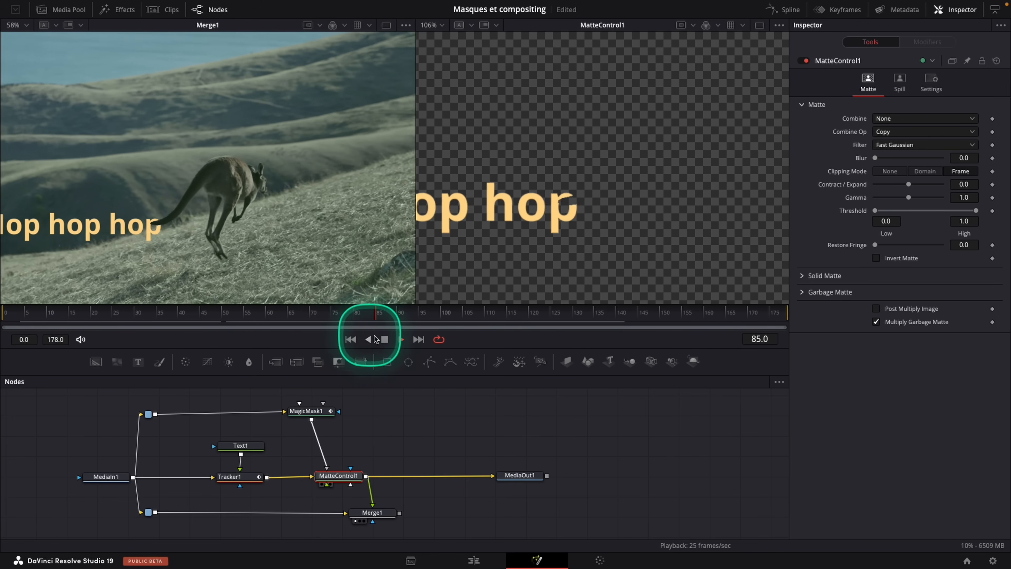
pyautogui.click(384, 339)
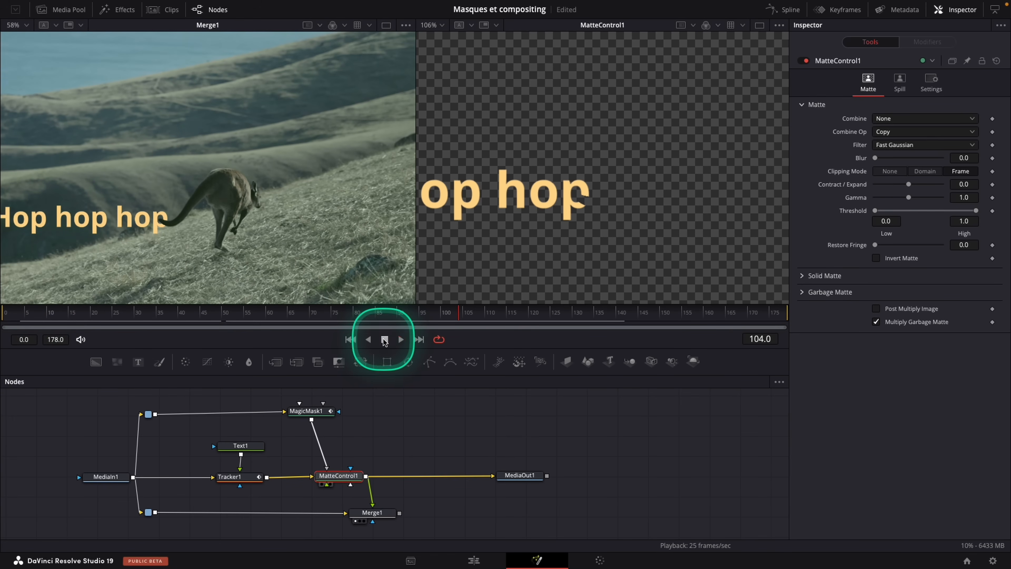
# View MediaOut1, return to the edit timeline, and play the kangaroo section to review the masked text.
pyautogui.click(521, 476)
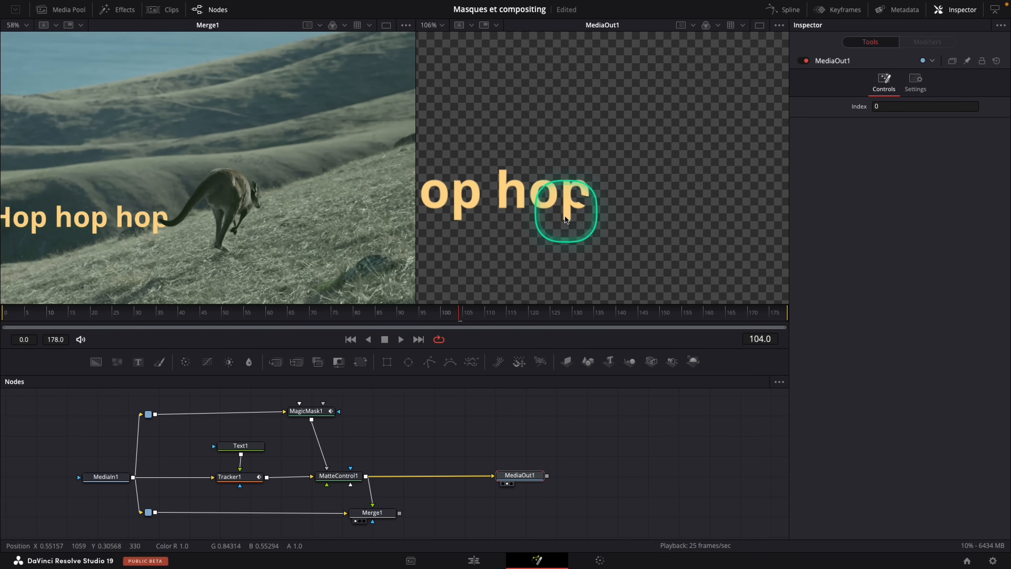
pyautogui.click(477, 561)
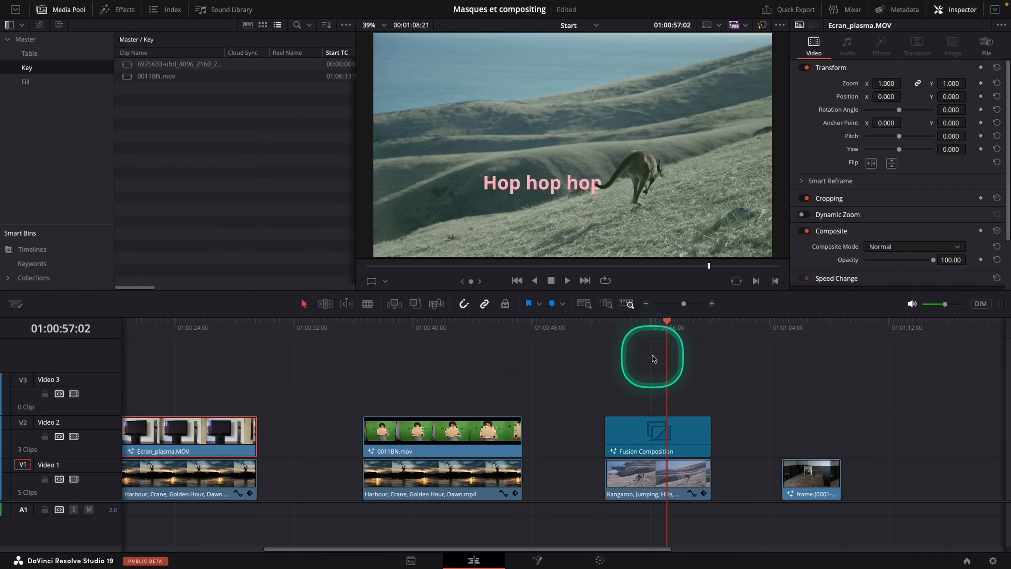
pyautogui.moveTo(637, 334); pyautogui.dragTo(625, 331)
pyautogui.press('space')
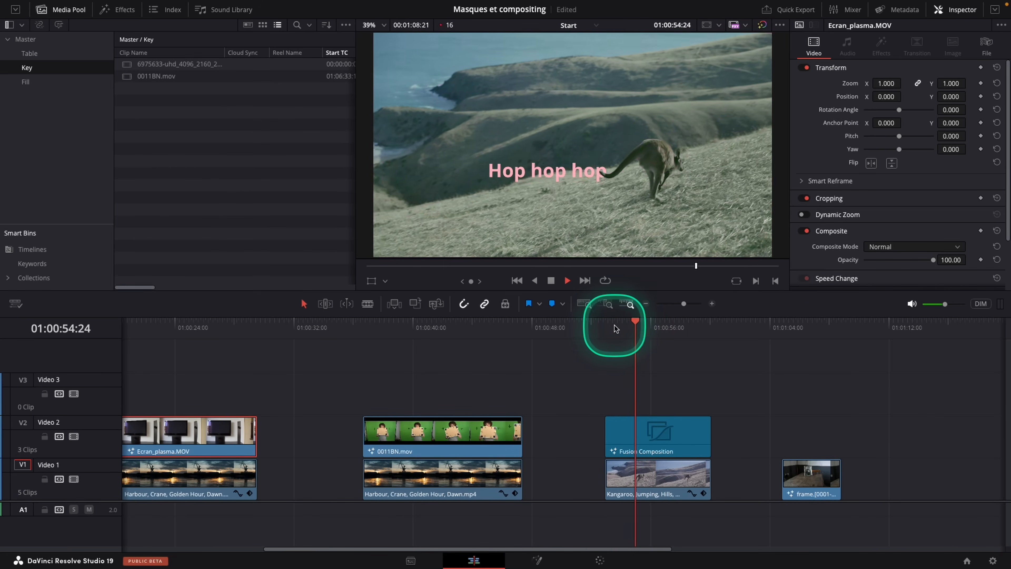